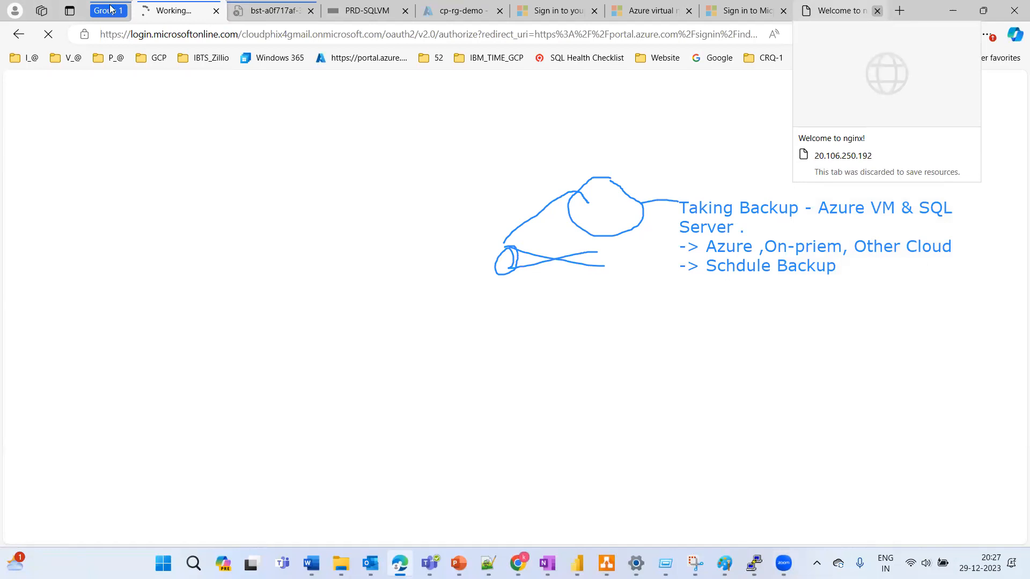
Erase the backup notes and the freehand cloud sketch drawn over the browser window
click(110, 9)
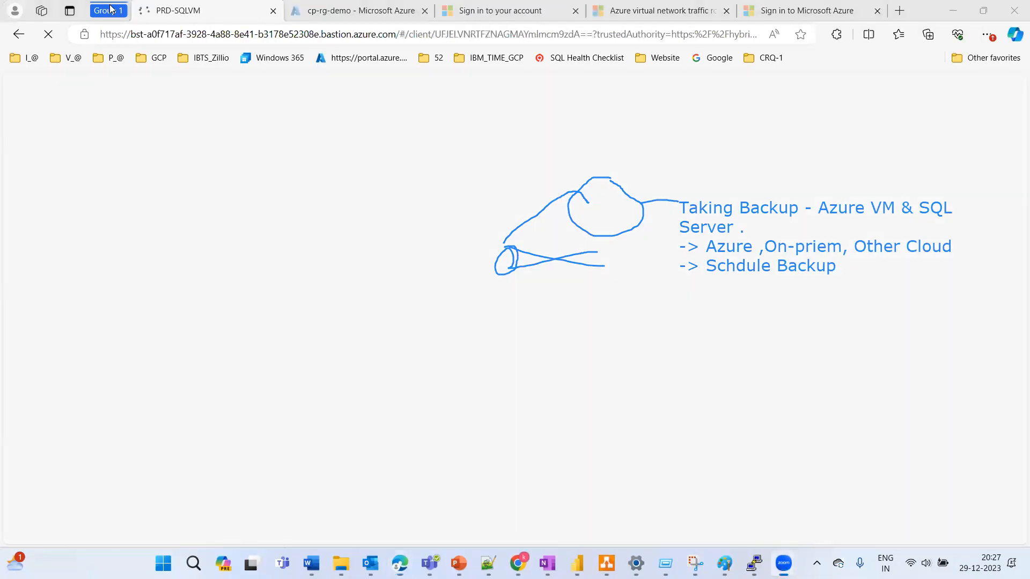
click(774, 206)
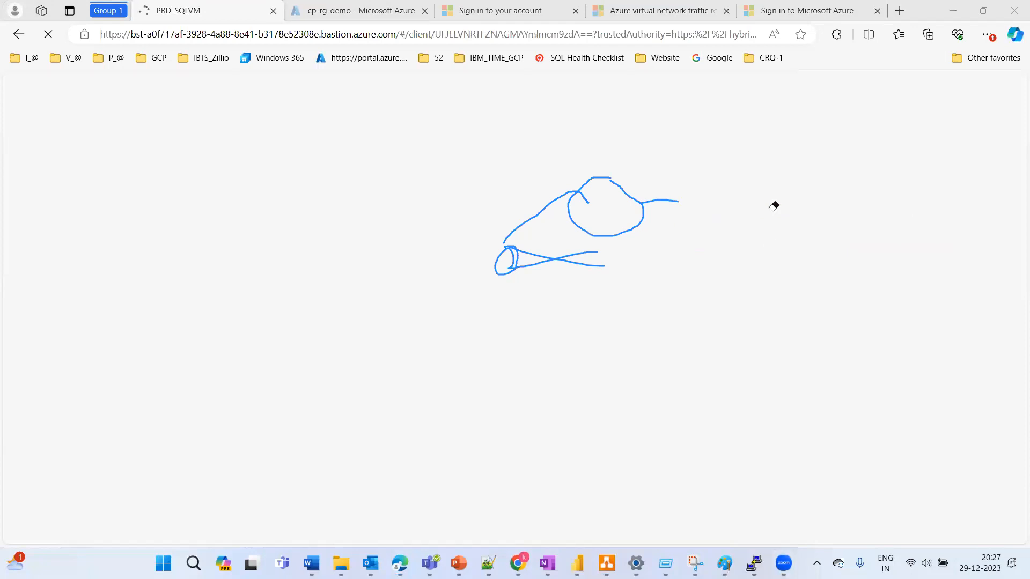
mouse_move(414, 147)
mouse_down()
mouse_move(794, 76)
mouse_move(498, 242)
mouse_move(489, 280)
mouse_move(508, 240)
mouse_up()
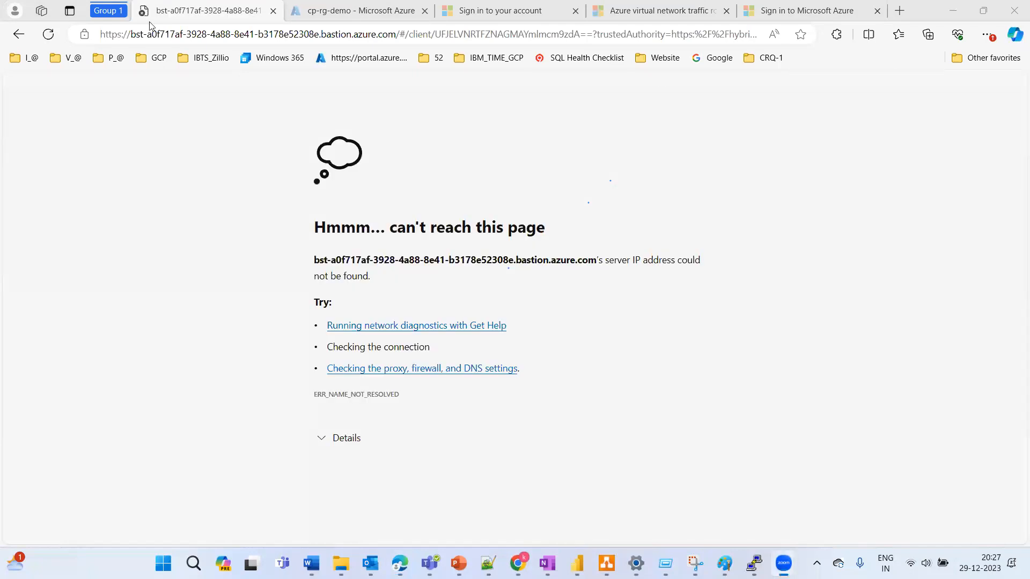
Expand the Group 1 browser tab group and switch to its Microsoft Azure portal tab
click(90, 6)
key(ctrl+l)
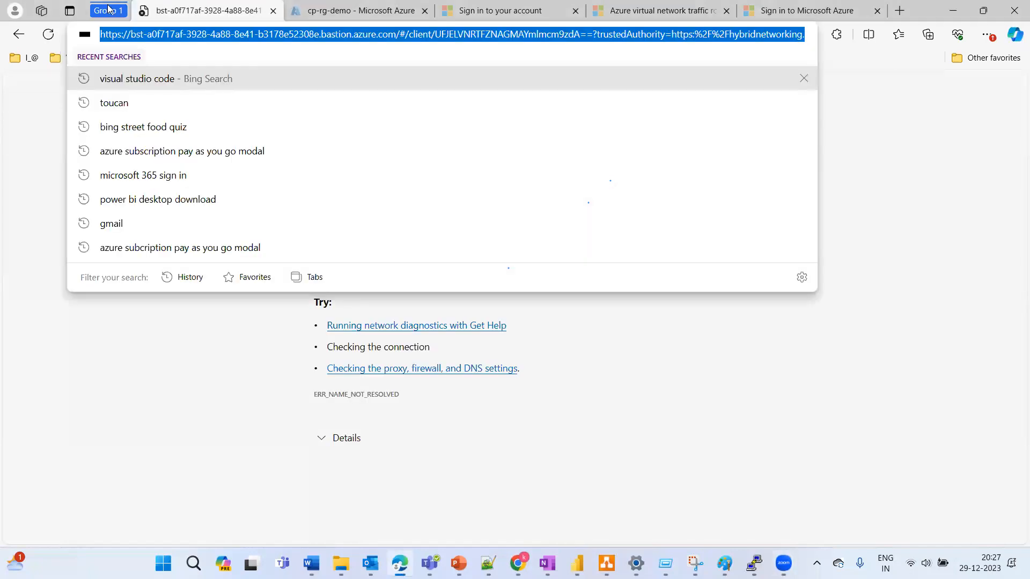
click(108, 9)
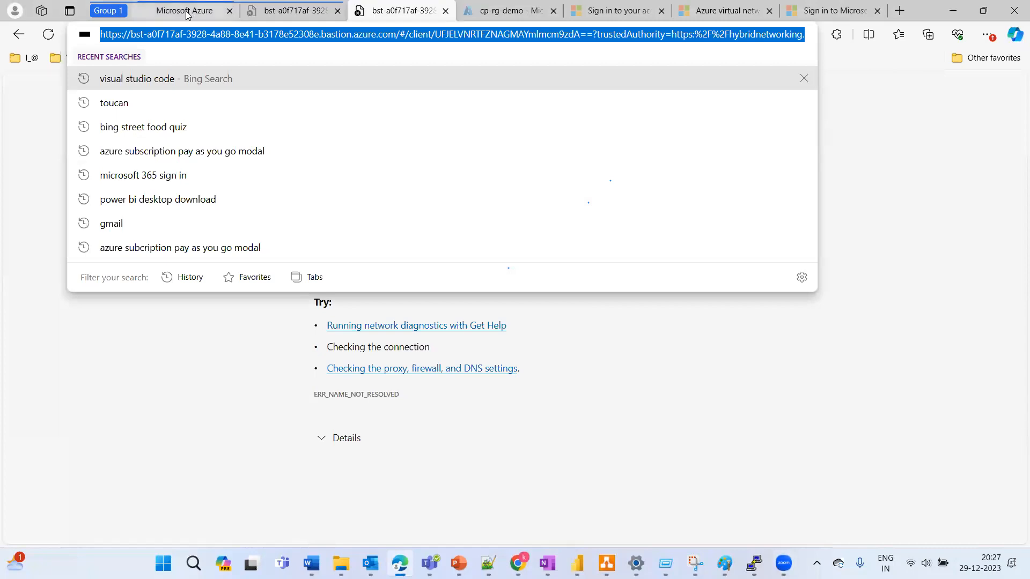
click(186, 10)
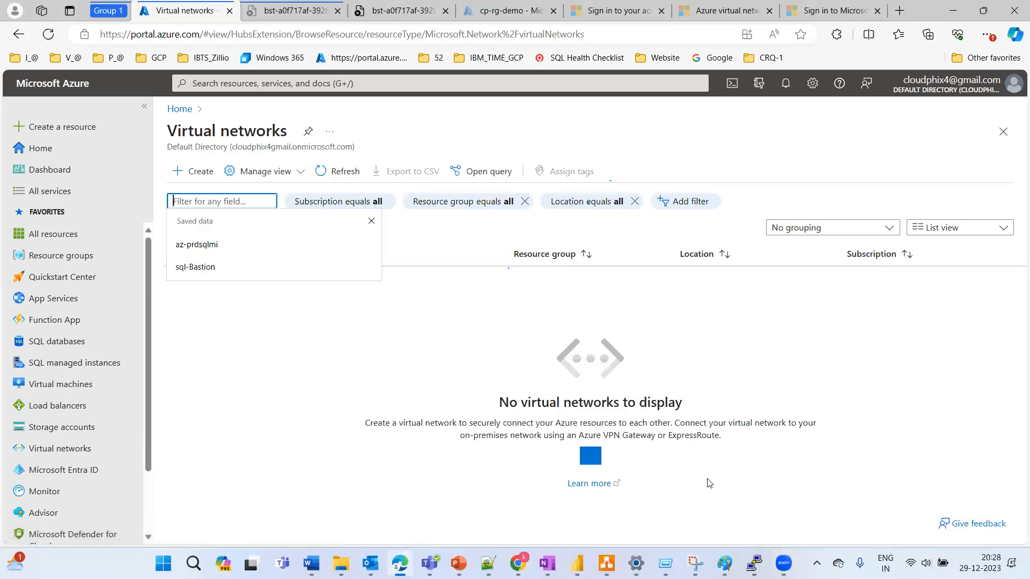
Check the list of existing virtual machines in the portal
click(400, 333)
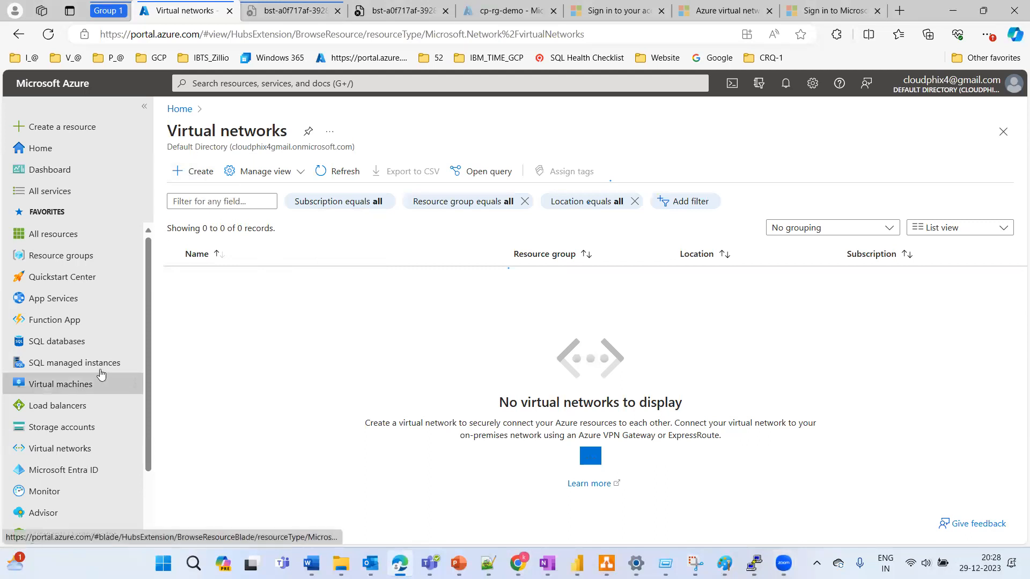
click(64, 388)
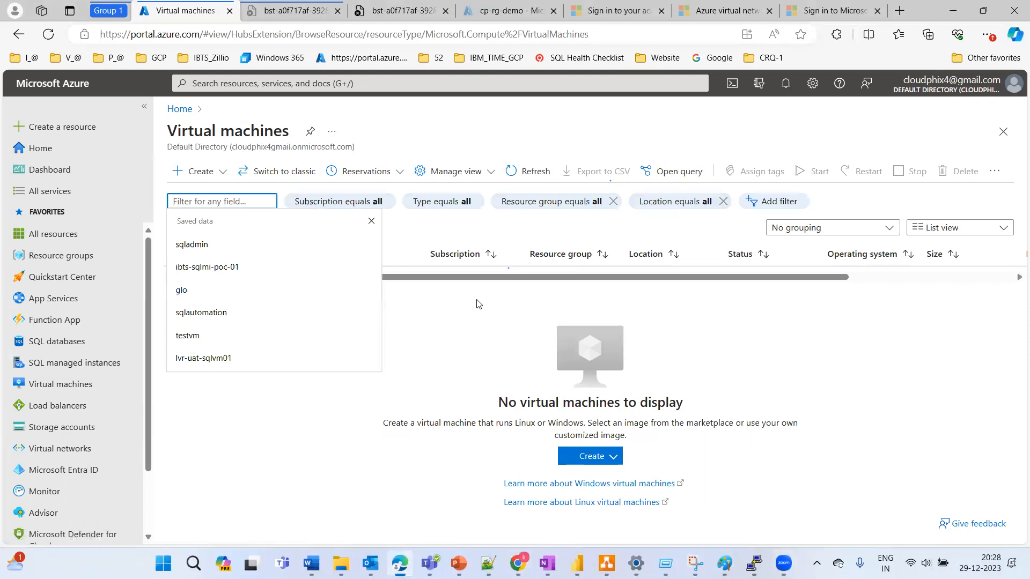
click(479, 304)
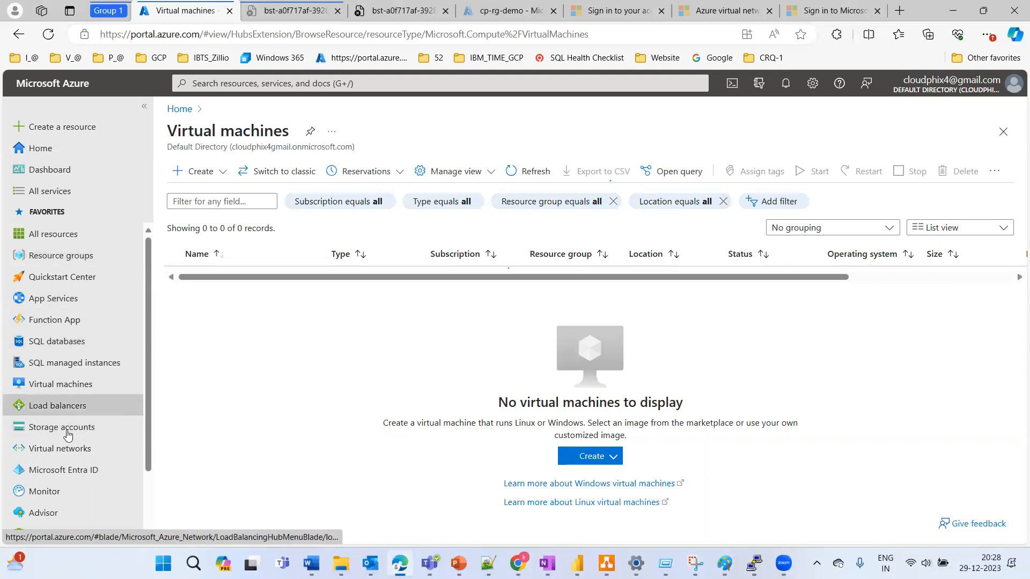
Start creating a new virtual network from the virtual networks list and go to its instance details
click(68, 453)
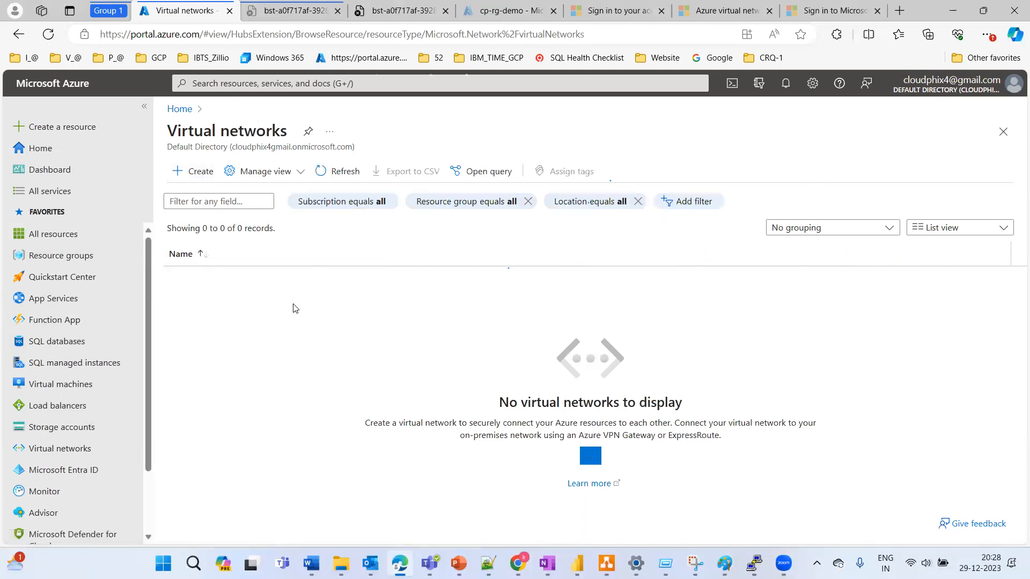
click(200, 173)
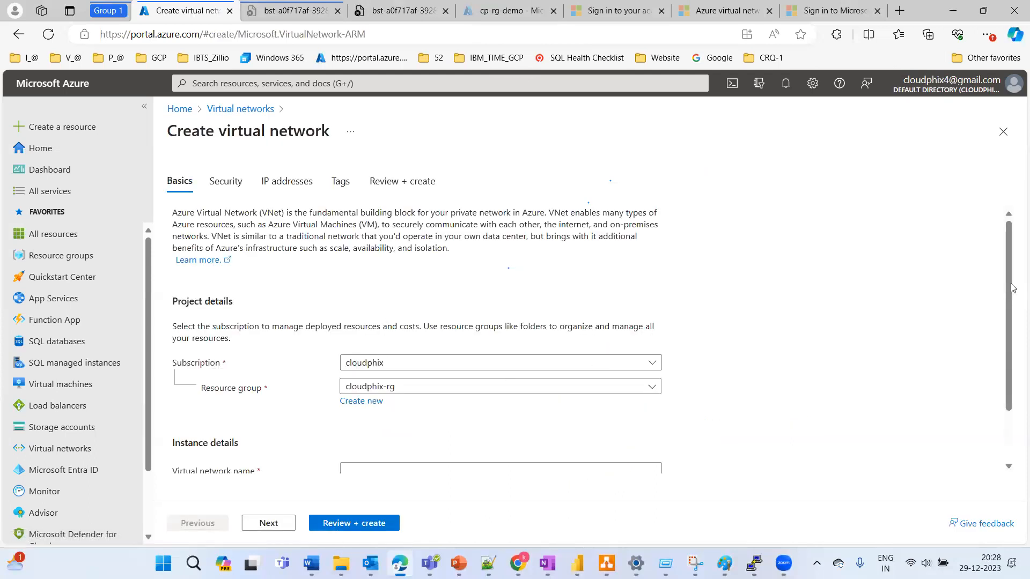
scroll(1014, 279, down, 2)
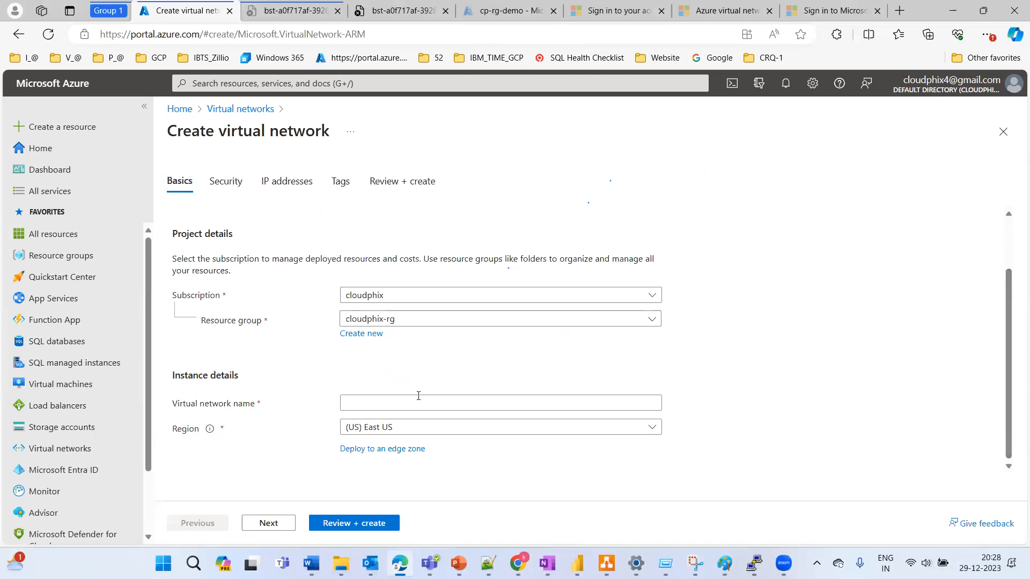
click(398, 403)
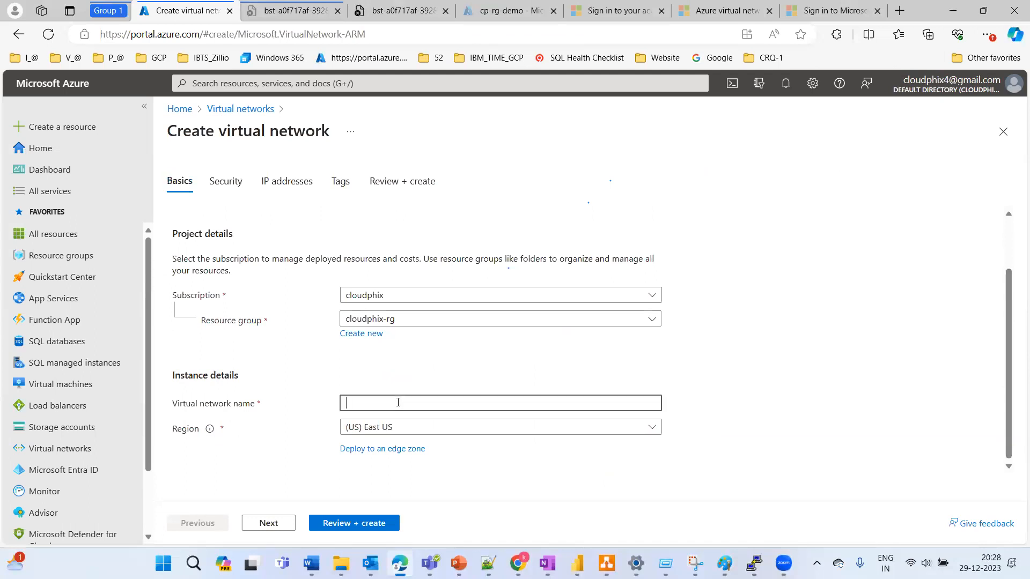
text(PRD-SQLV)
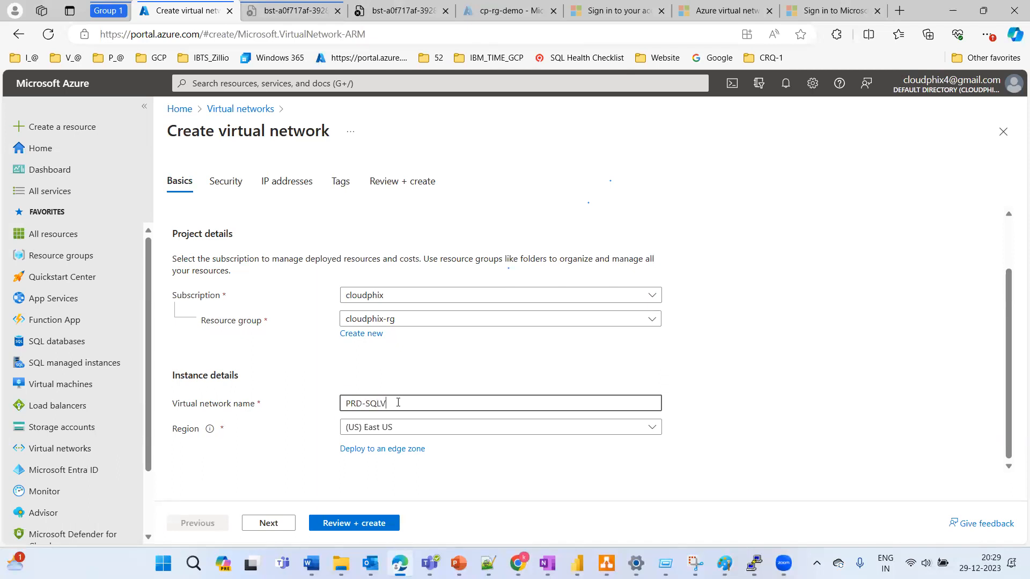
text(M01)
drag(1010, 347, 1007, 375)
Name the virtual network vNET-EASTUS
drag(436, 403, 314, 403)
text(vNET-US)
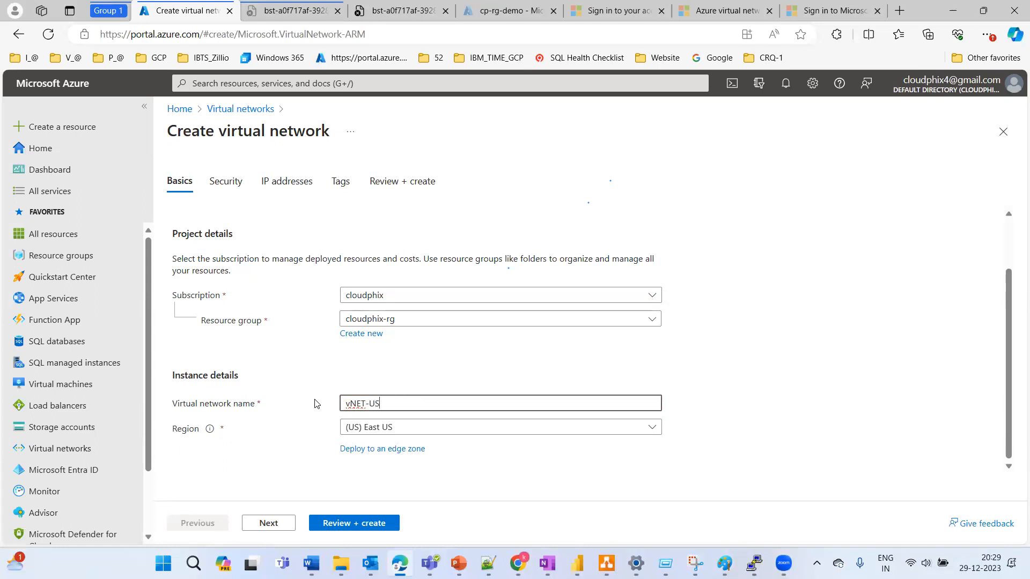
click(757, 384)
click(413, 406)
key(BackSpace)
text(EAST)
text( -US)
key(BackSpace)
key(BackSpace)
key(BackSpace)
text(US)
click(825, 372)
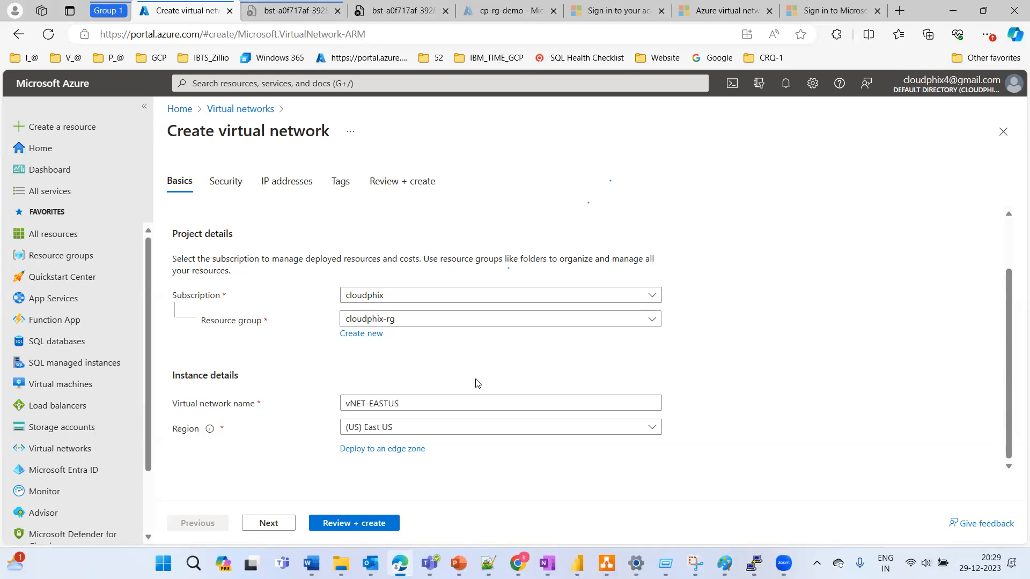
Enable Azure Bastion in the virtual network's security settings, keeping the suggested host name and new public IP address
click(270, 529)
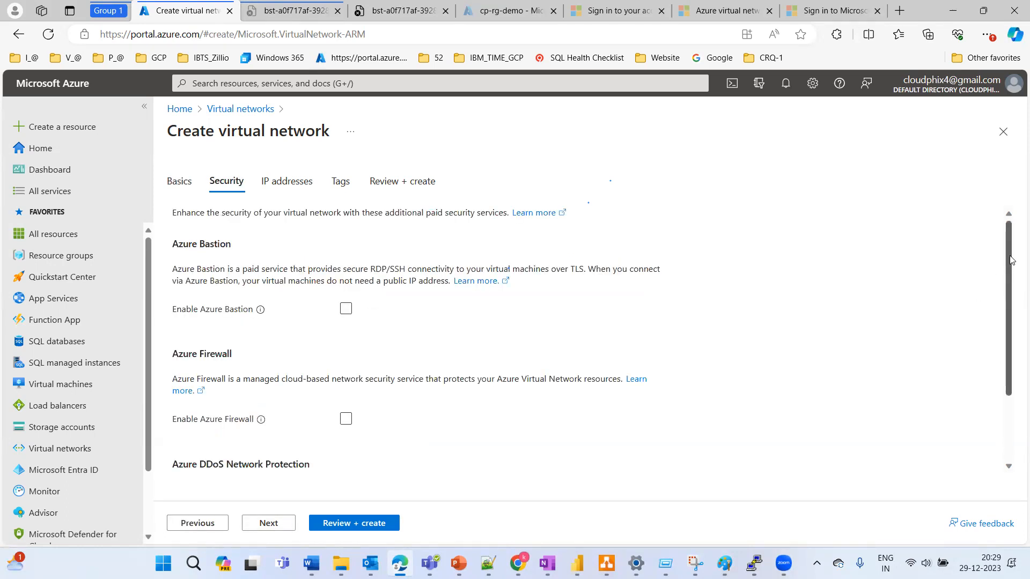
scroll(999, 429, down, 3)
scroll(996, 241, up, 3)
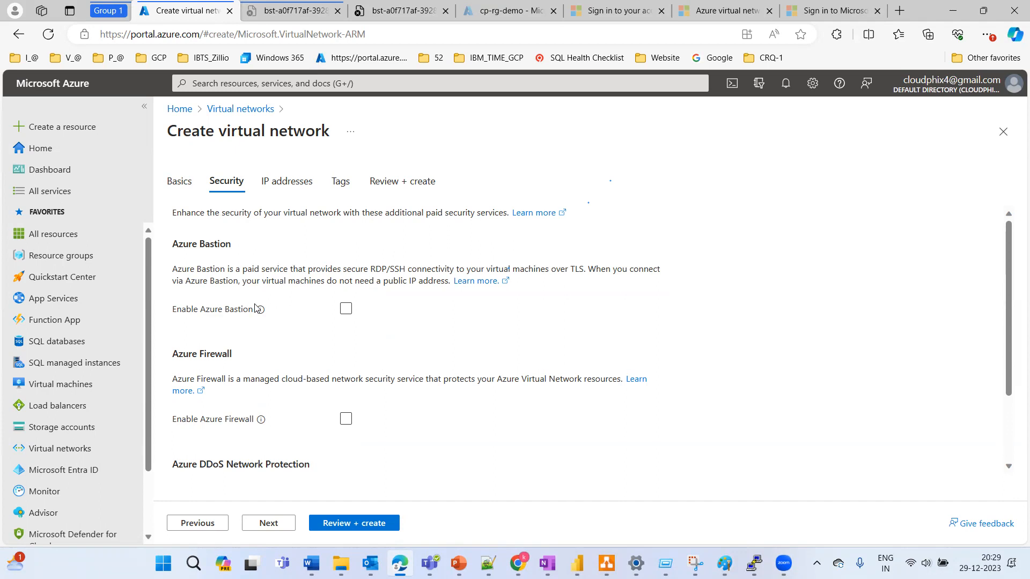
click(346, 311)
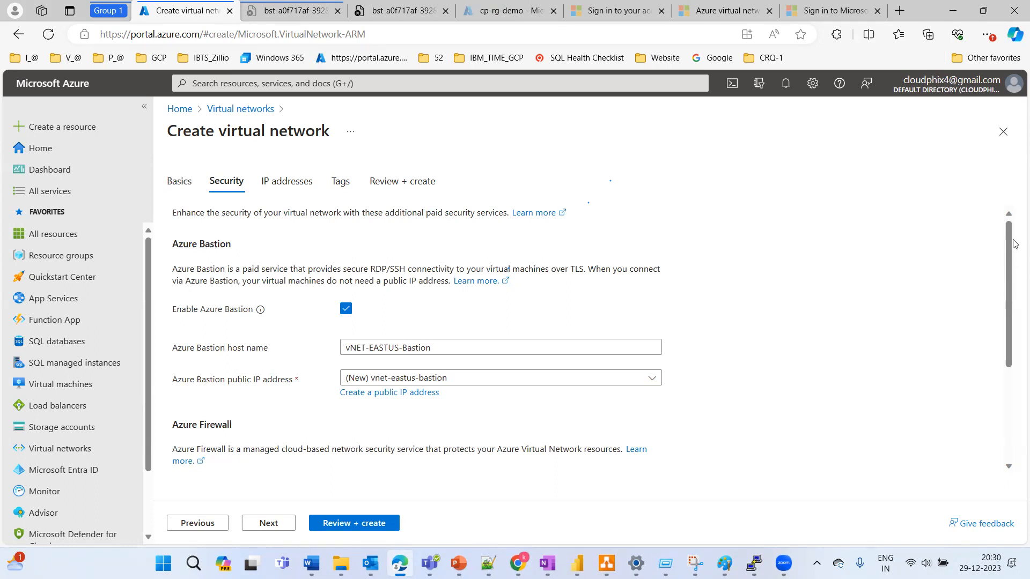
drag(1007, 234, 1012, 264)
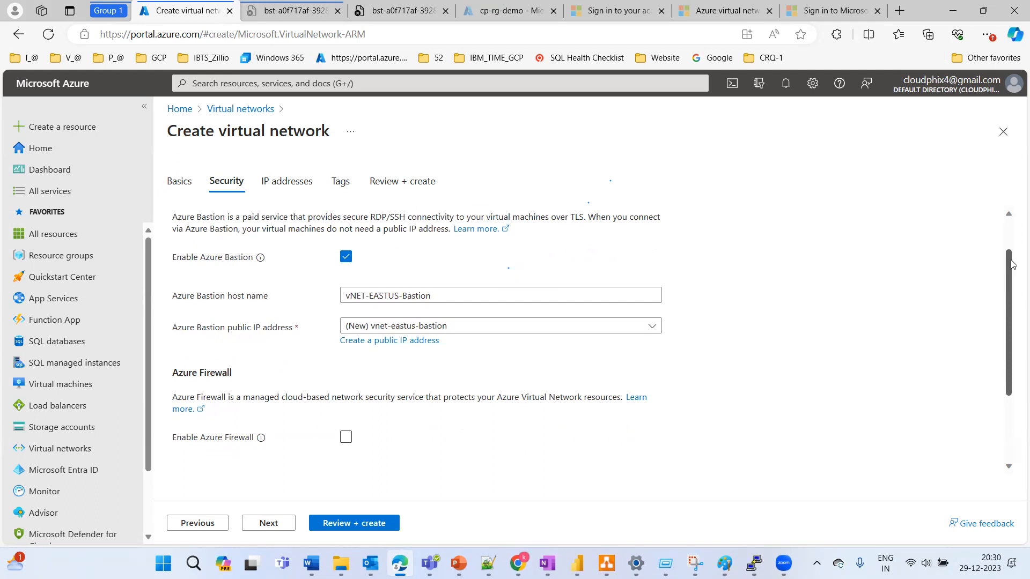
scroll(502, 376, down, 3)
scroll(501, 387, up, 5)
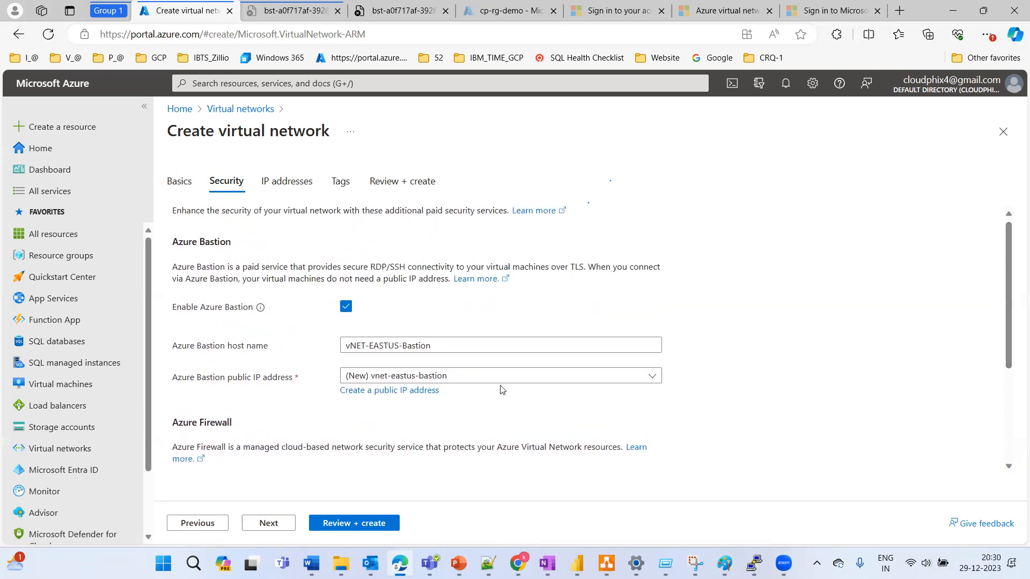
Rename the default subnet of the 10.0.0.0/16 address space as sql-sub-1
click(352, 524)
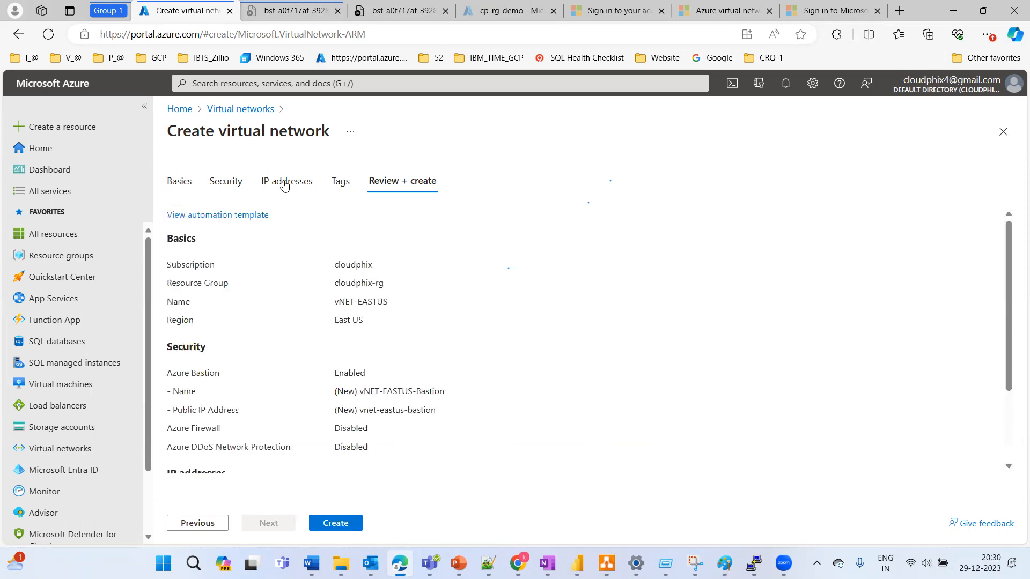
click(284, 185)
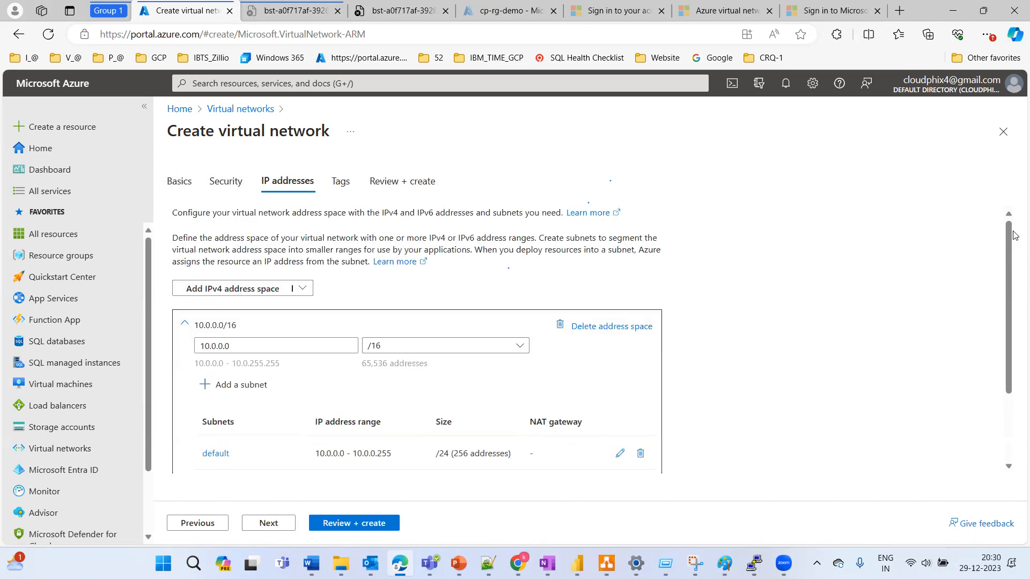
scroll(1011, 263, down, 2)
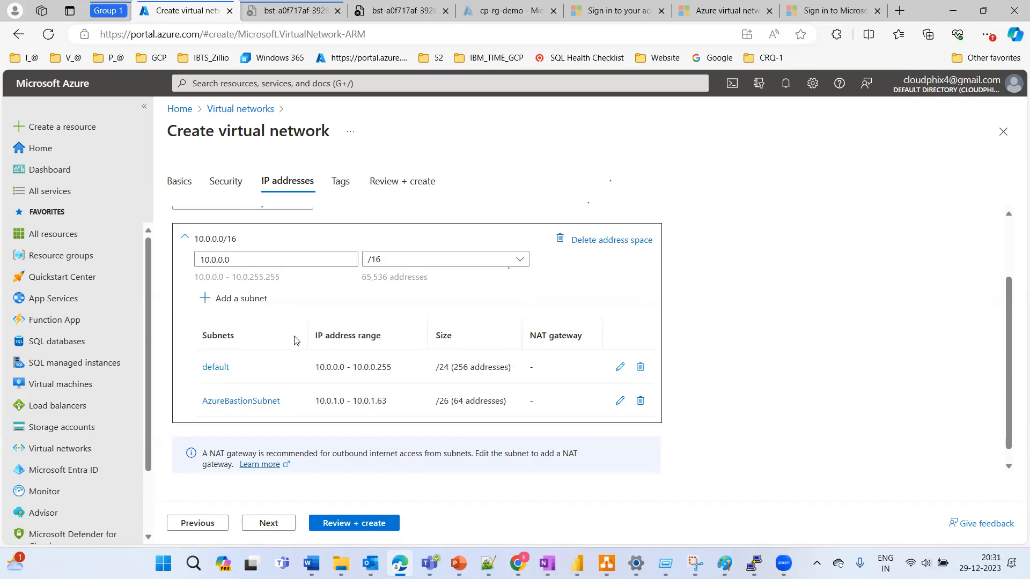
click(619, 369)
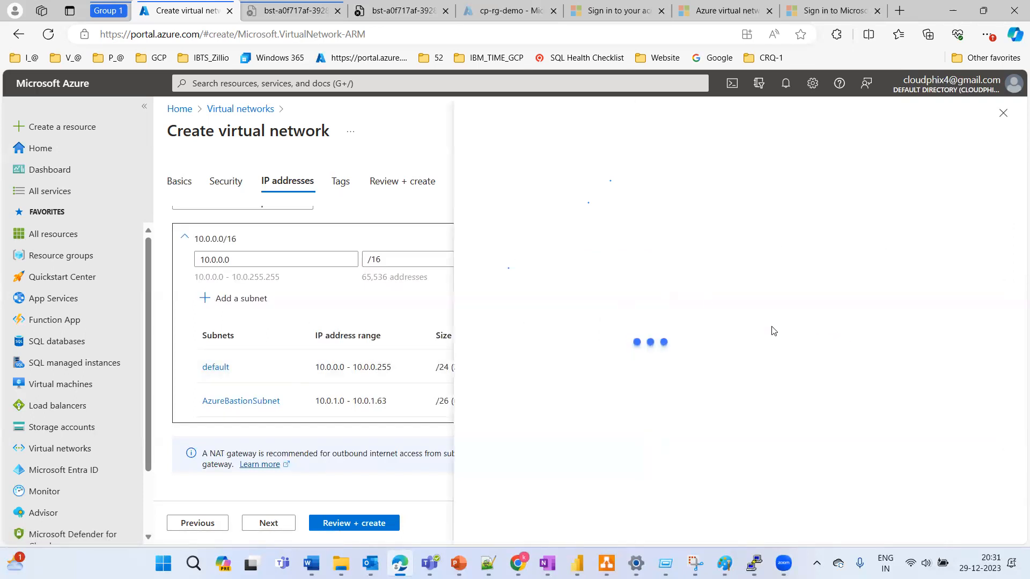
key(ctrl+a)
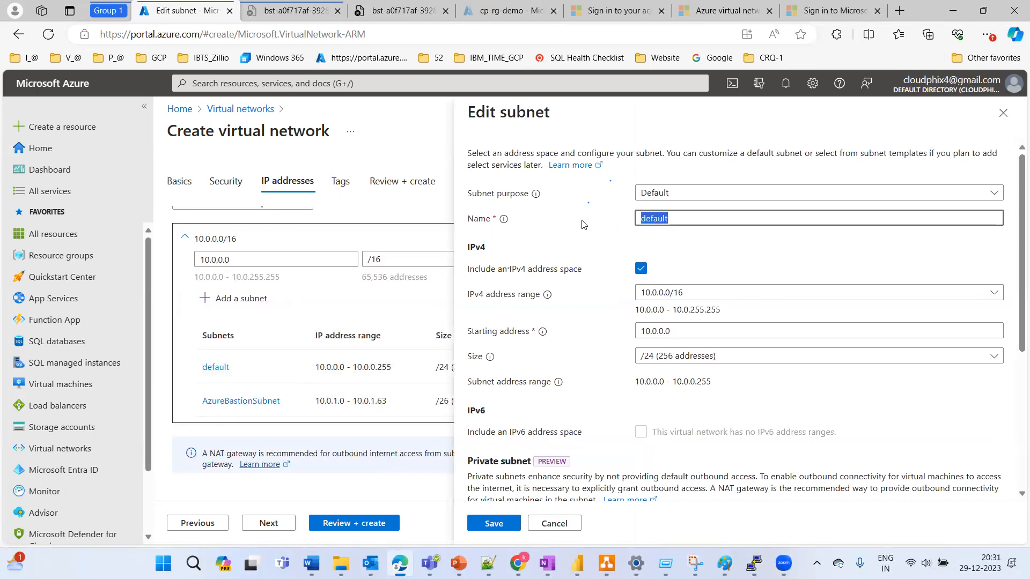
text(sql-)
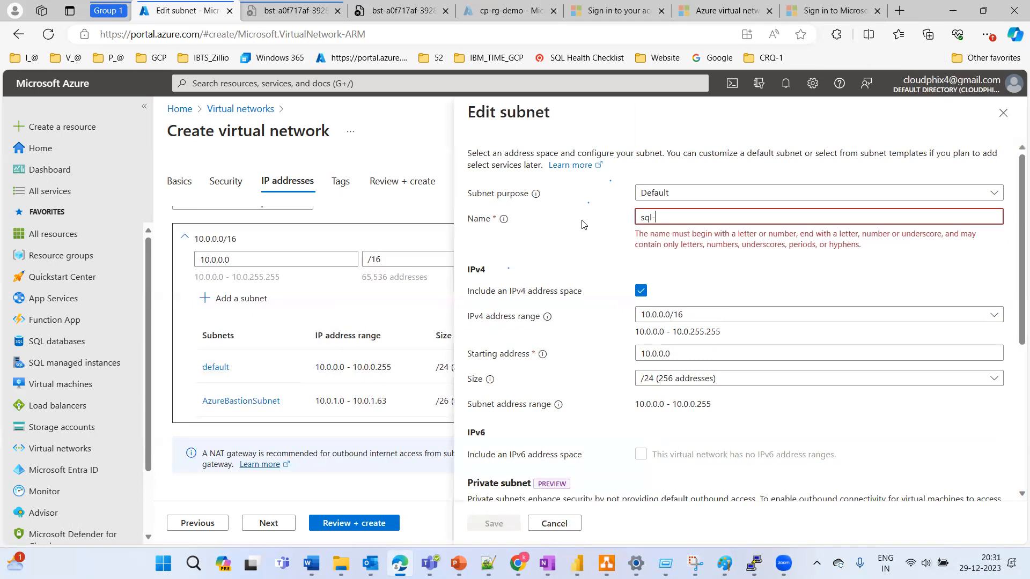
text(sub-1)
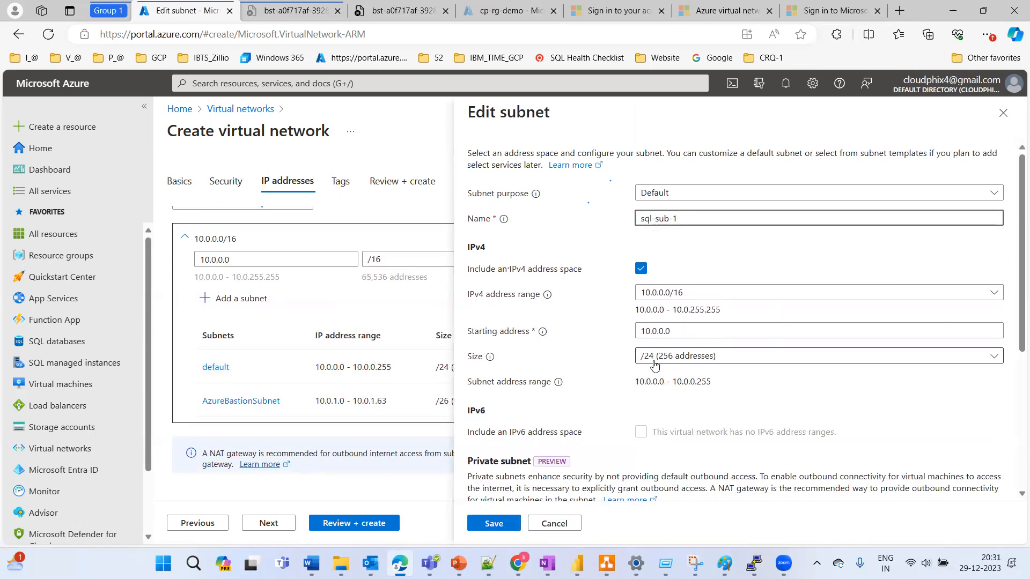
Set the sql-sub-1 subnet's size to /25 (128 addresses) and save the subnet
click(679, 357)
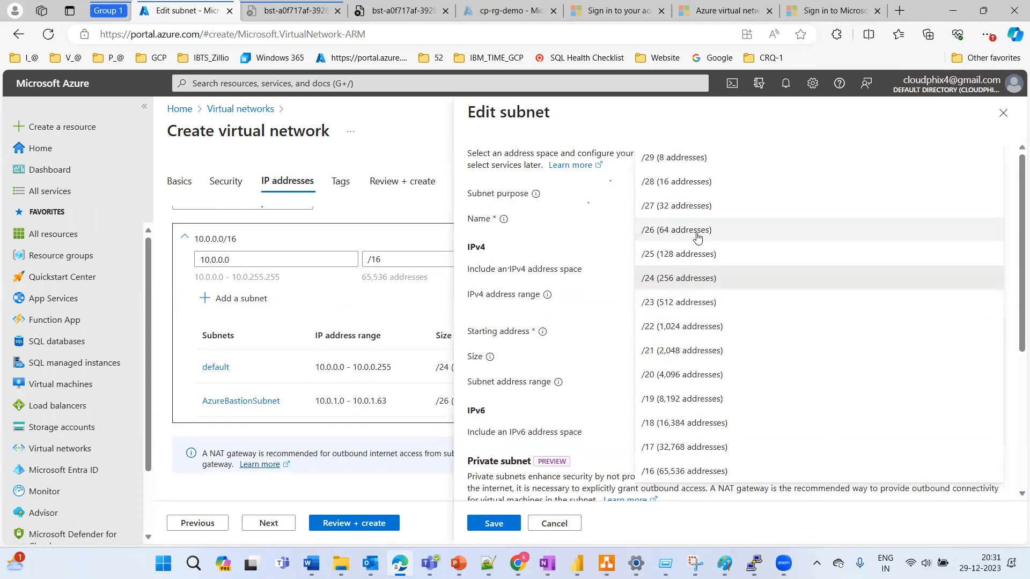
click(666, 254)
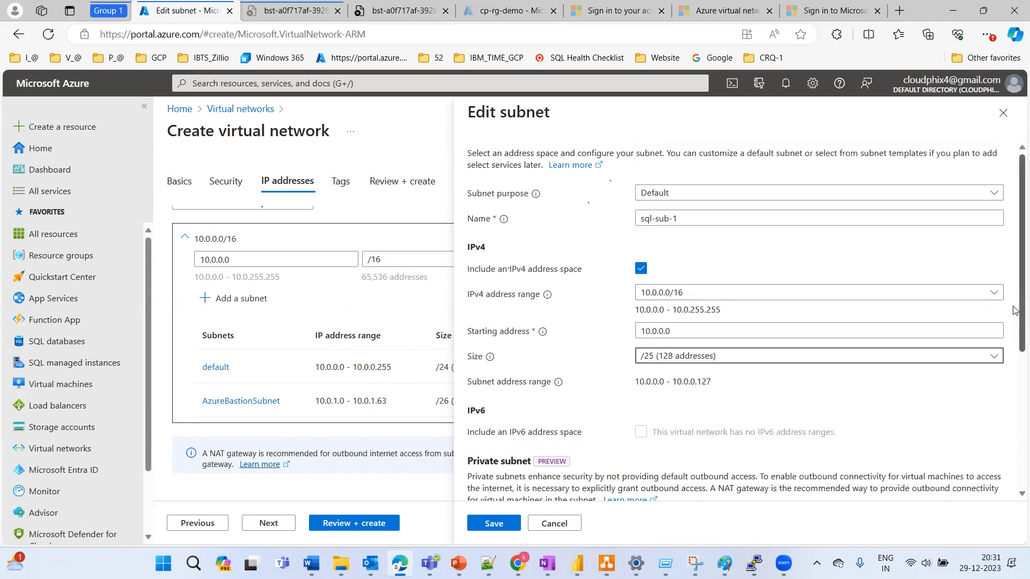
scroll(1015, 245, down, 2)
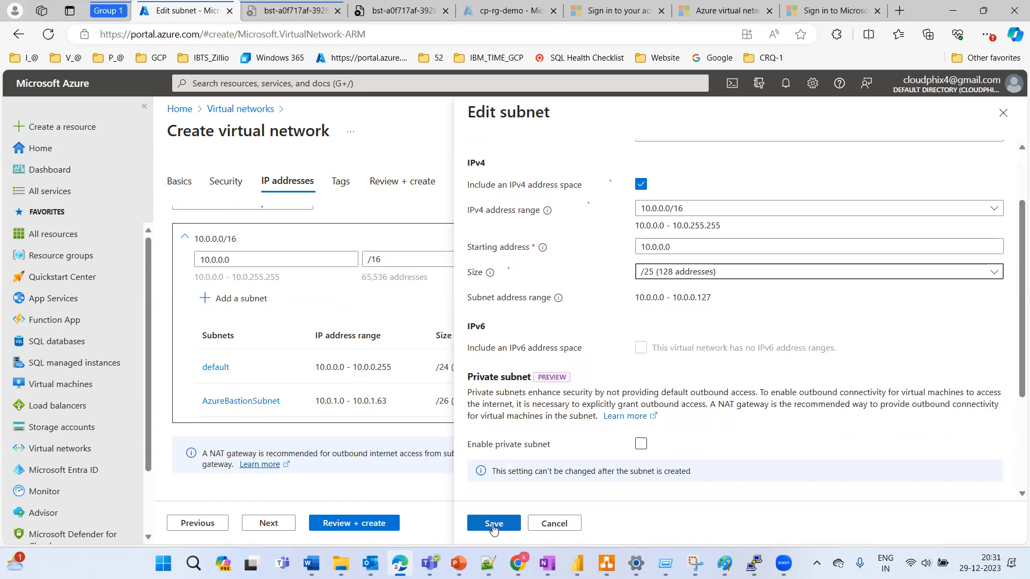
click(494, 525)
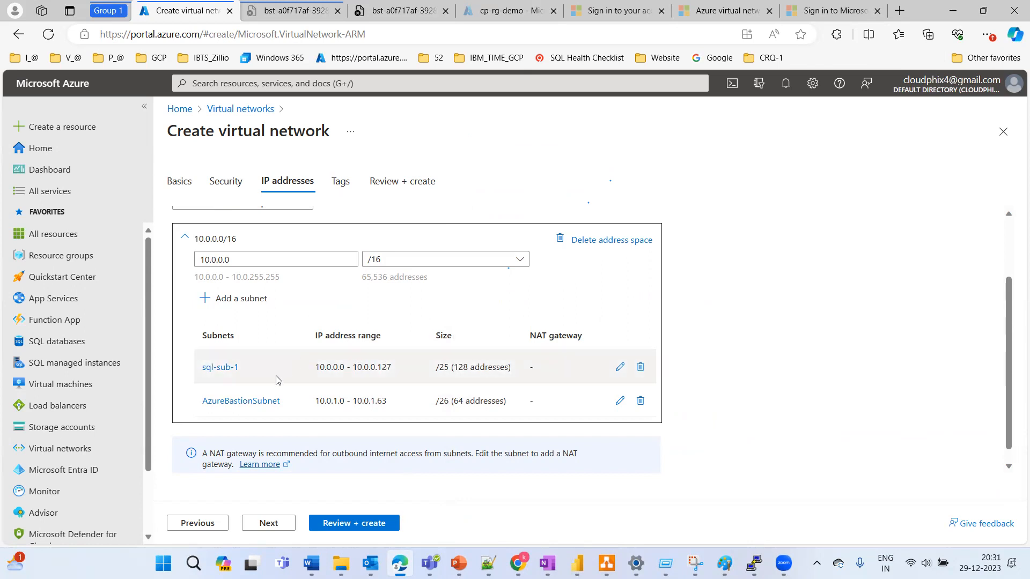
Proceed past the tags without adding any and open the final review of the virtual network
drag(1008, 290, 1008, 317)
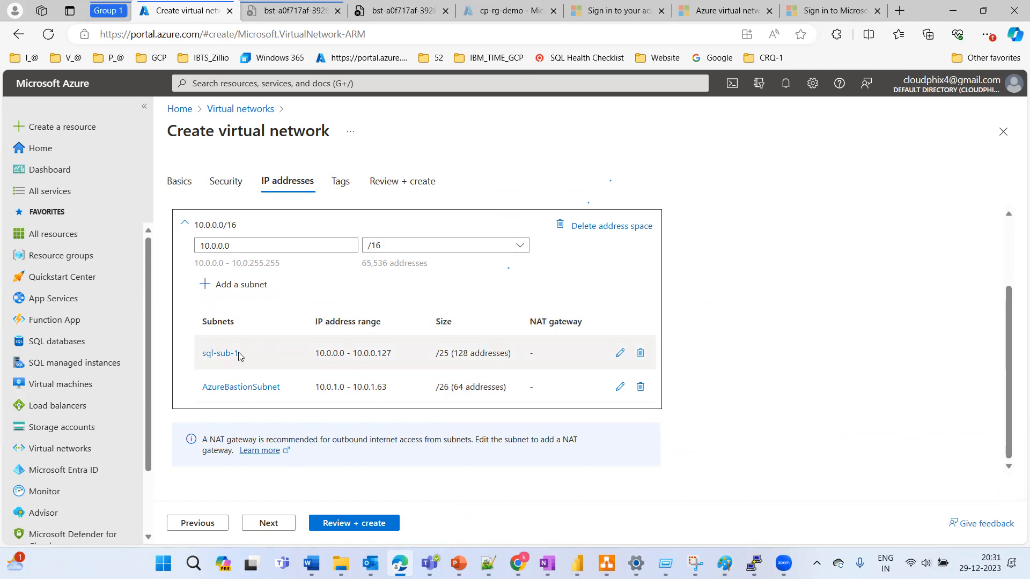
click(272, 524)
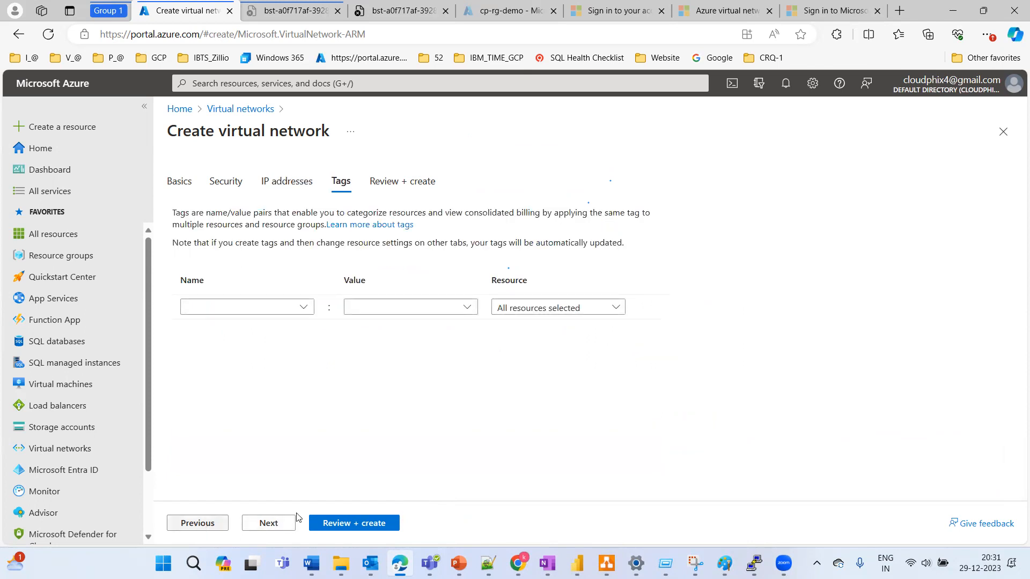
click(354, 525)
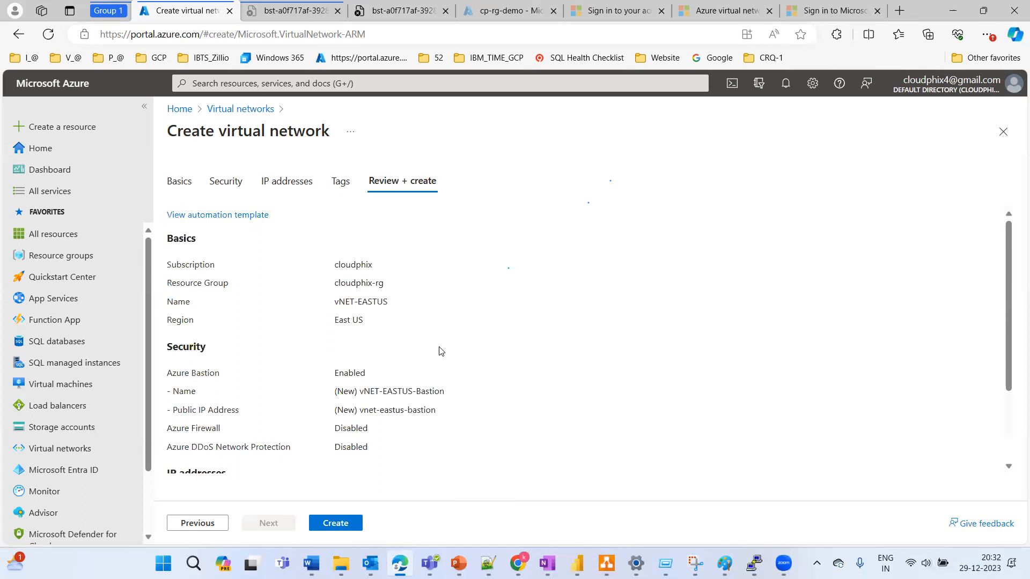
Create the reviewed virtual network and check the vNET architecture diagram in draw.io while it deploys
click(326, 524)
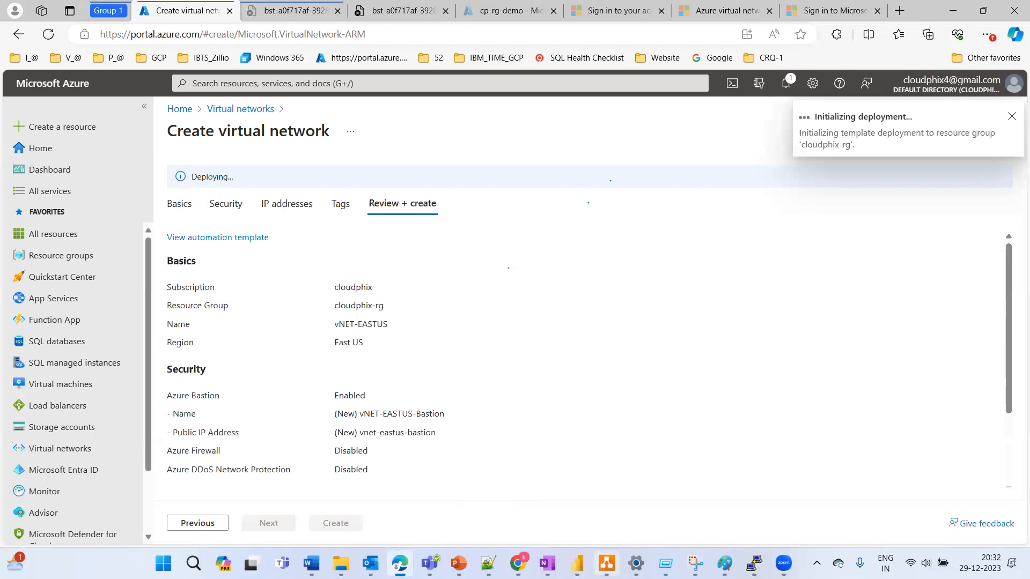
click(606, 563)
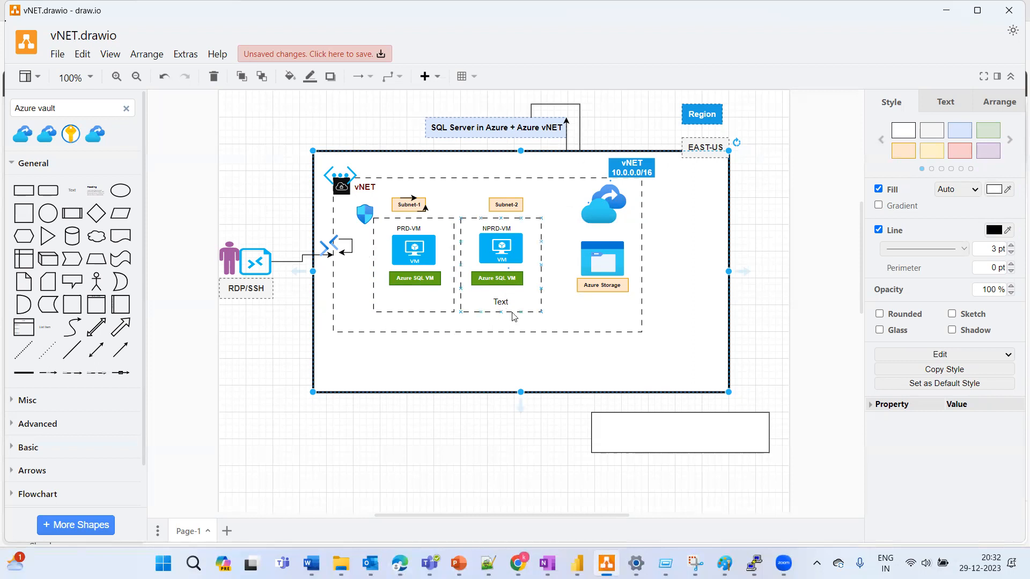
click(947, 17)
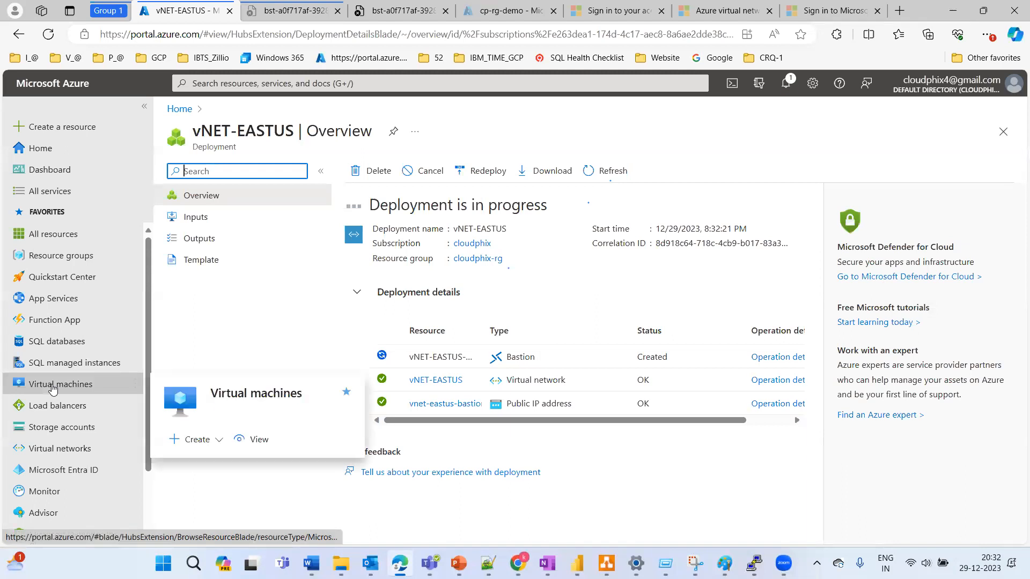
Search the portal for "Recovery service" and open the Recovery Services vaults list
click(254, 91)
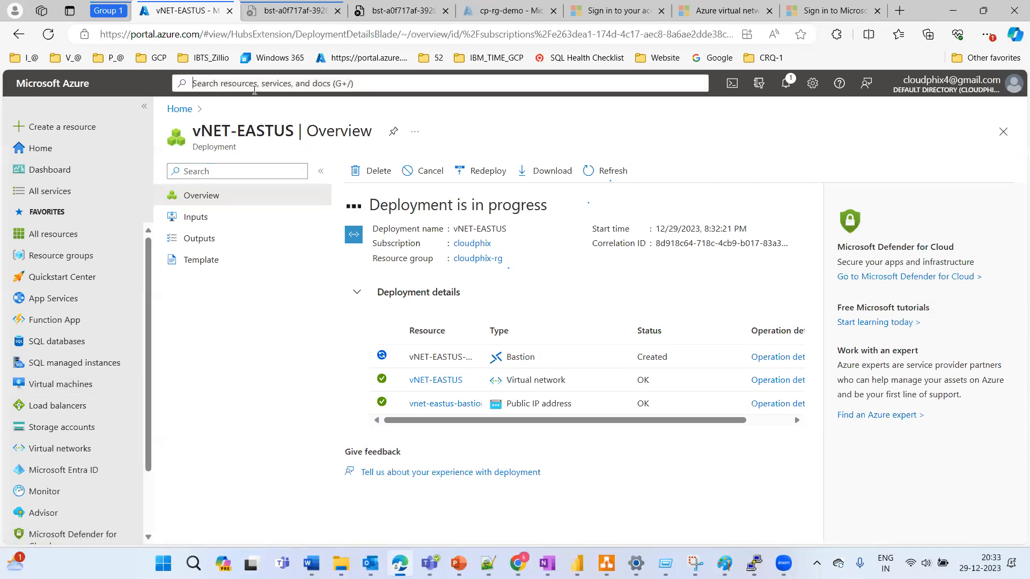
text(R)
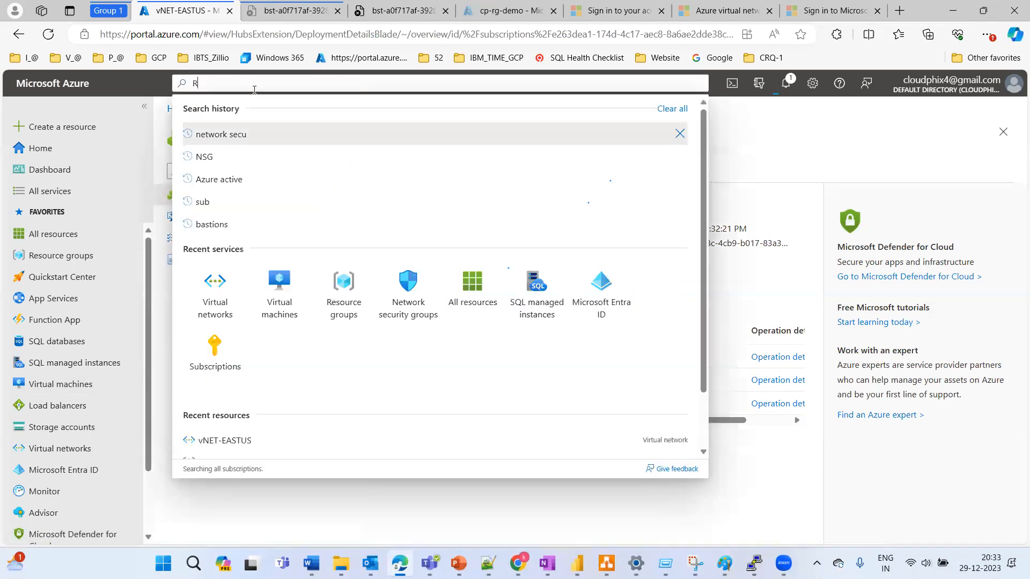
text(eco)
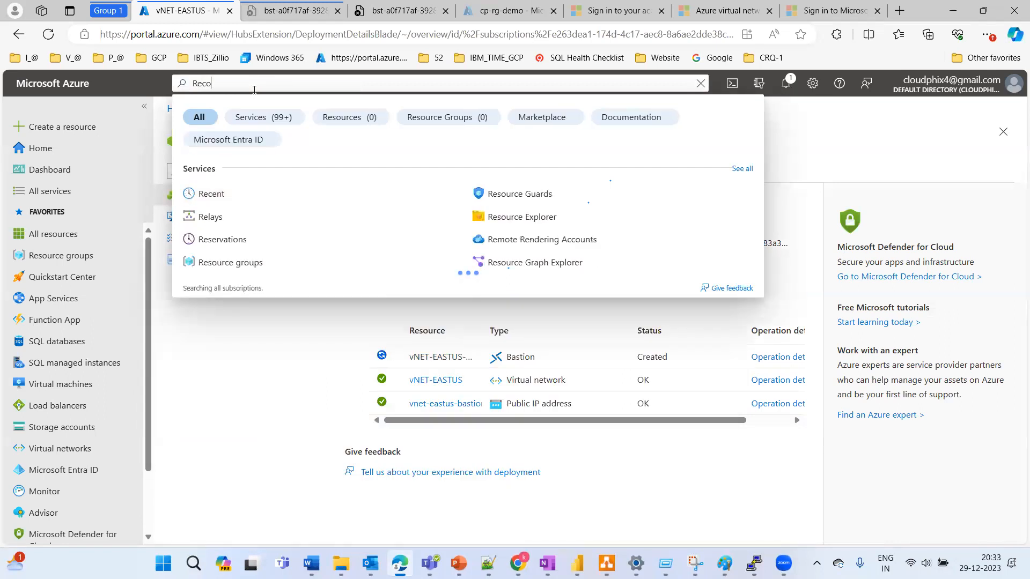
text(very s)
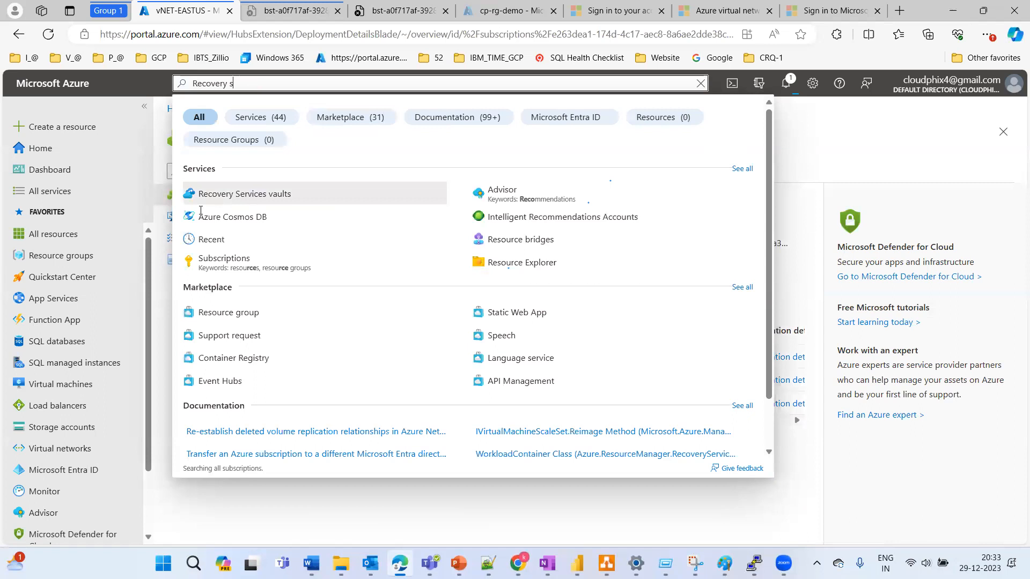
text(ervice)
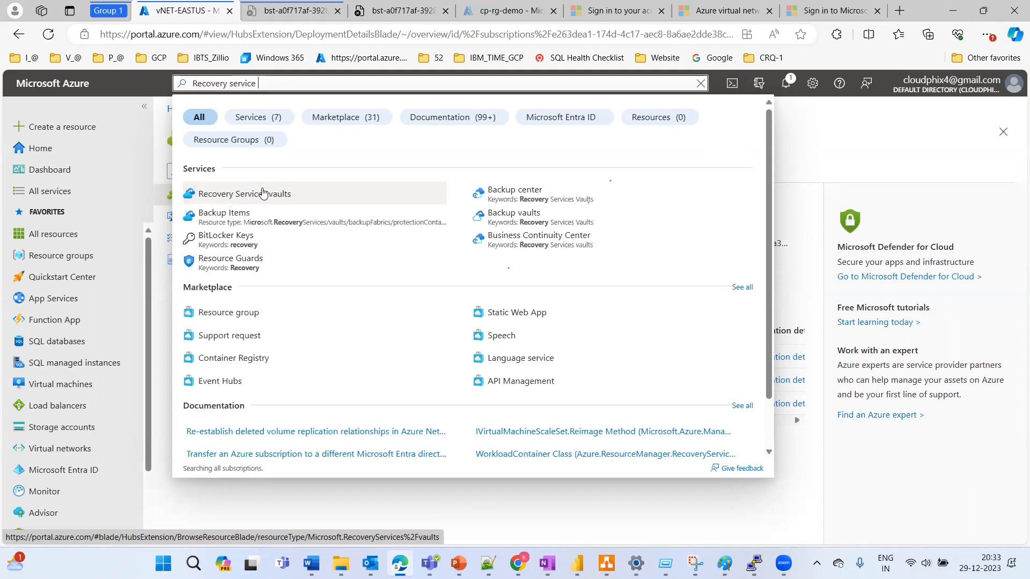
click(262, 193)
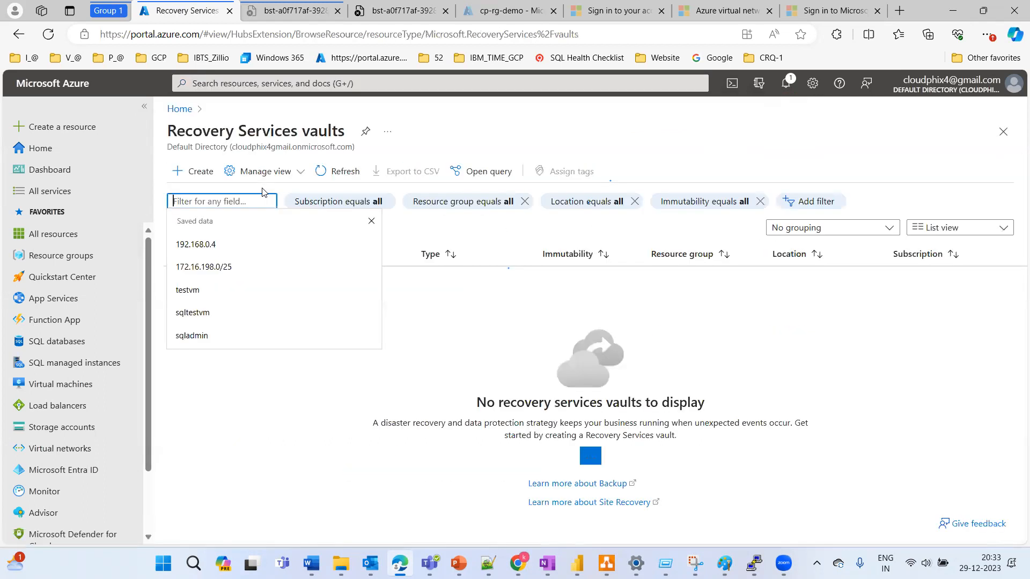
click(557, 126)
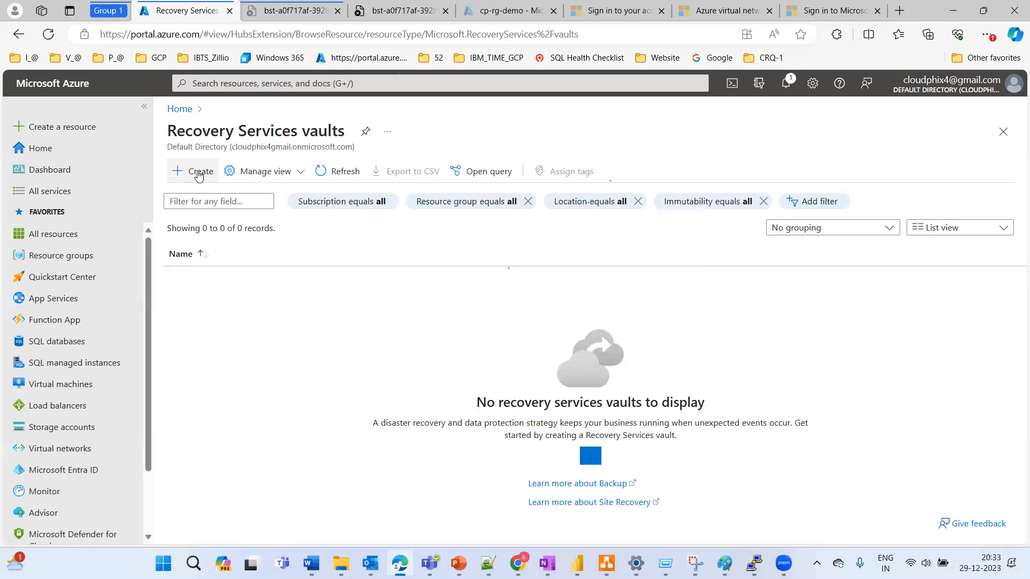
Start a new Recovery Services vault in resource group cloudphix-rg, named sql-valt-east-us, keeping the East US region
click(198, 172)
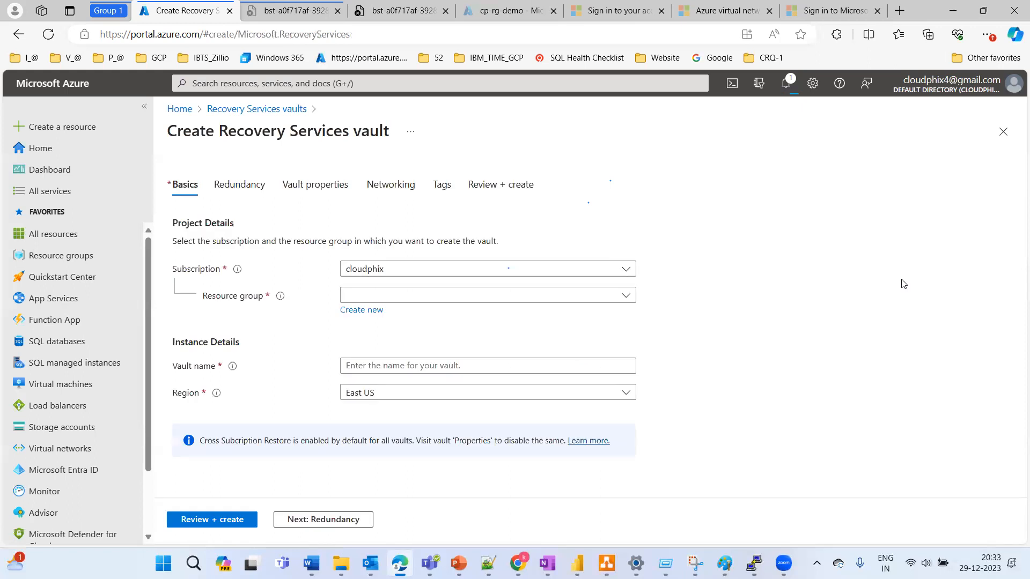
click(590, 296)
click(375, 341)
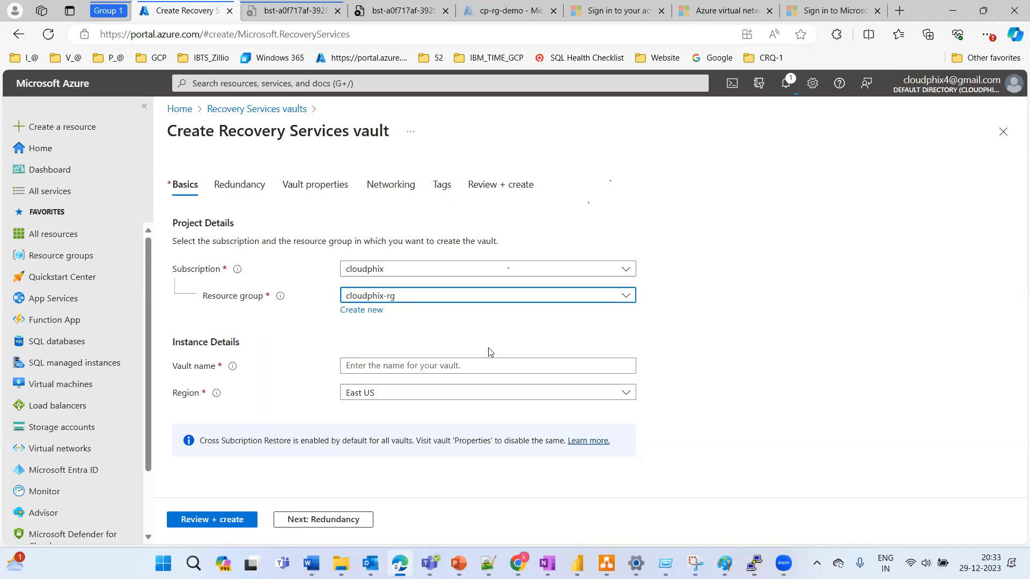
click(374, 366)
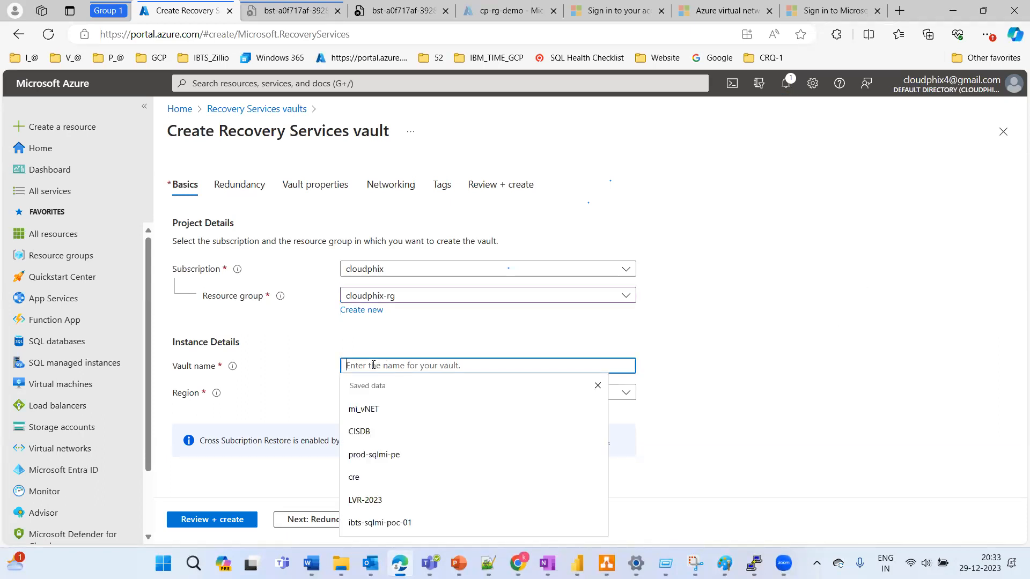
text(sql-valt)
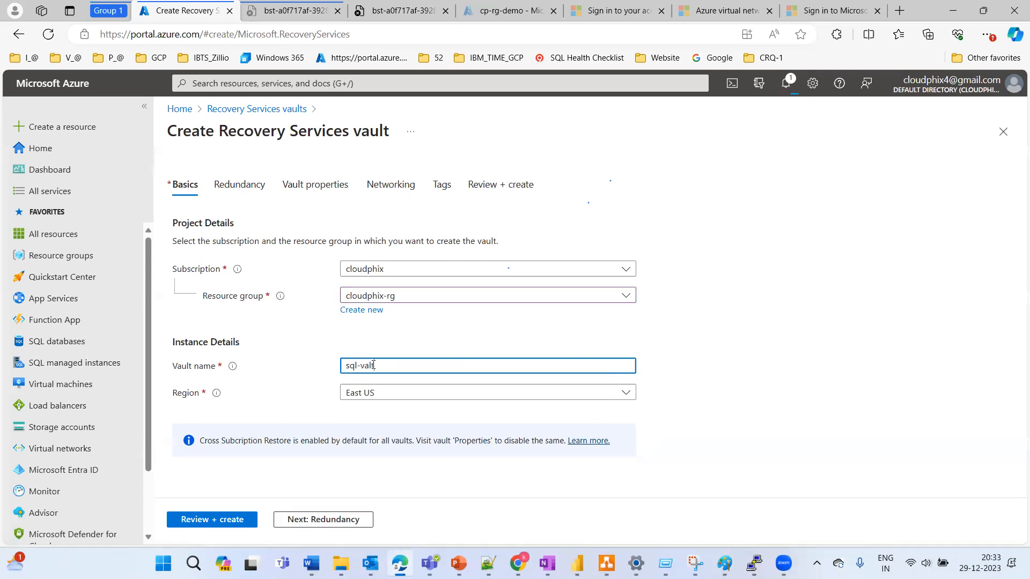
text(-east-us)
click(776, 376)
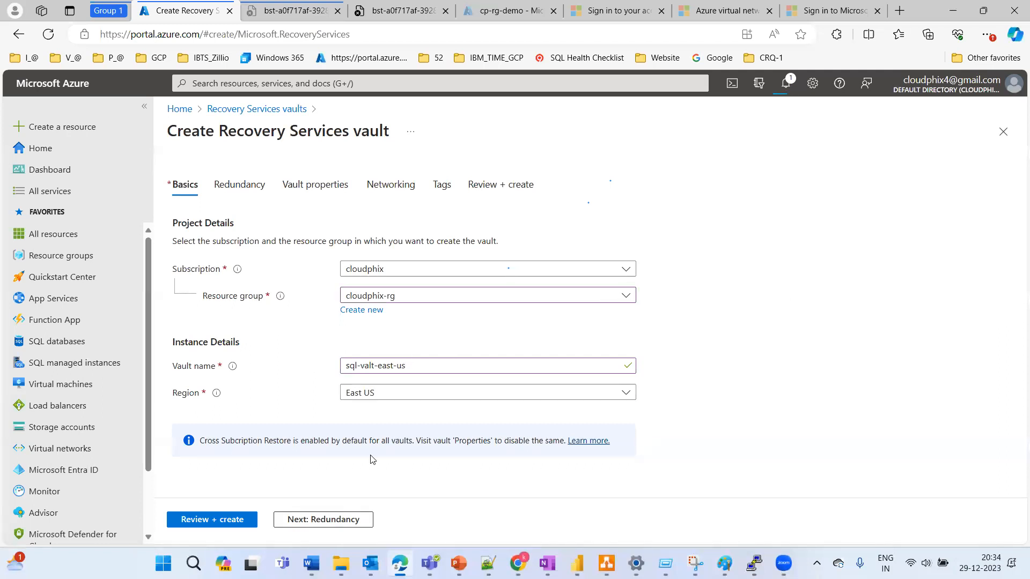
Set the vault's backup storage redundancy to Locally-redundant, leave immutability disabled and proceed to the networking settings
click(319, 522)
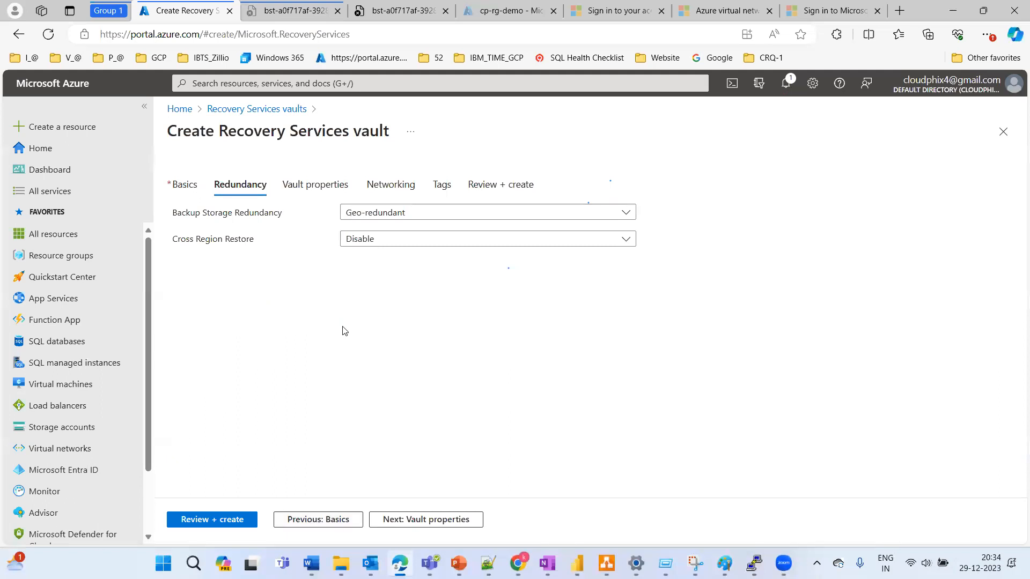
click(486, 217)
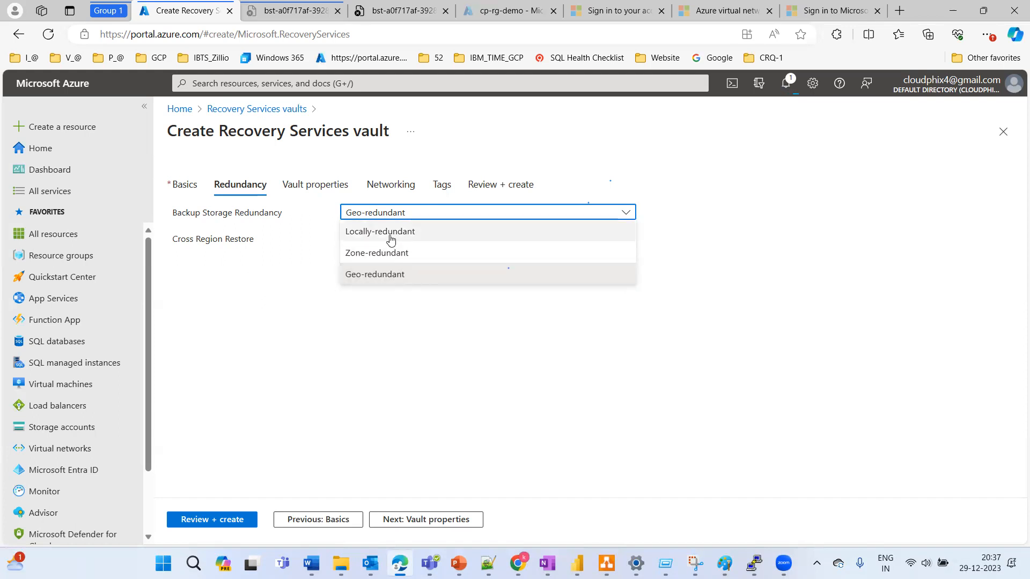
click(420, 233)
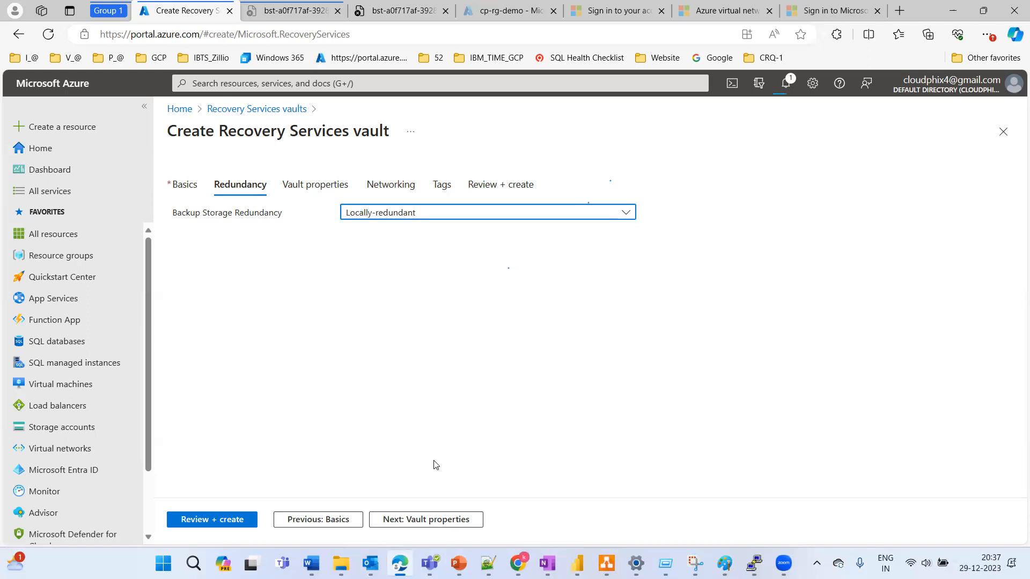
click(426, 520)
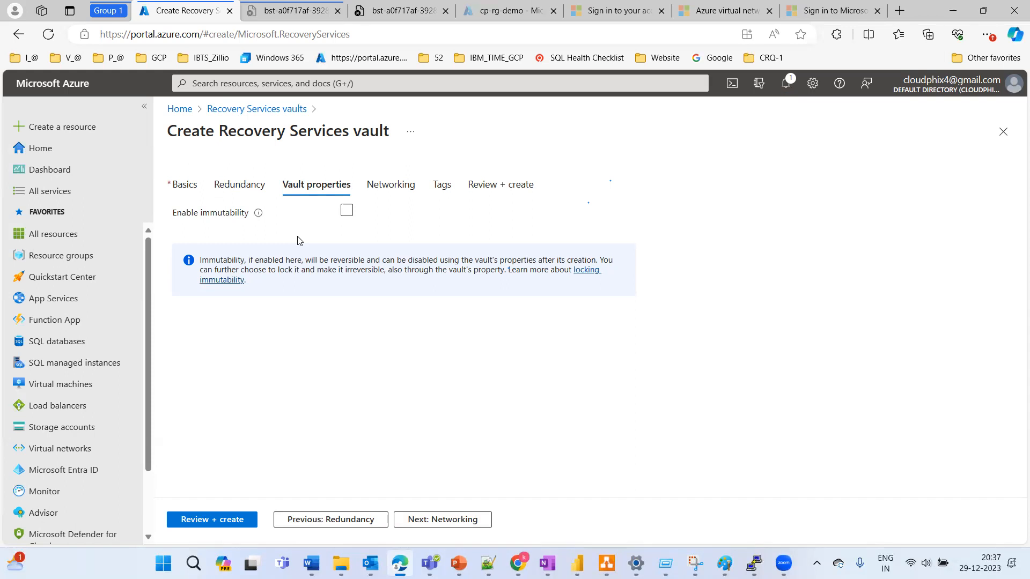
click(247, 186)
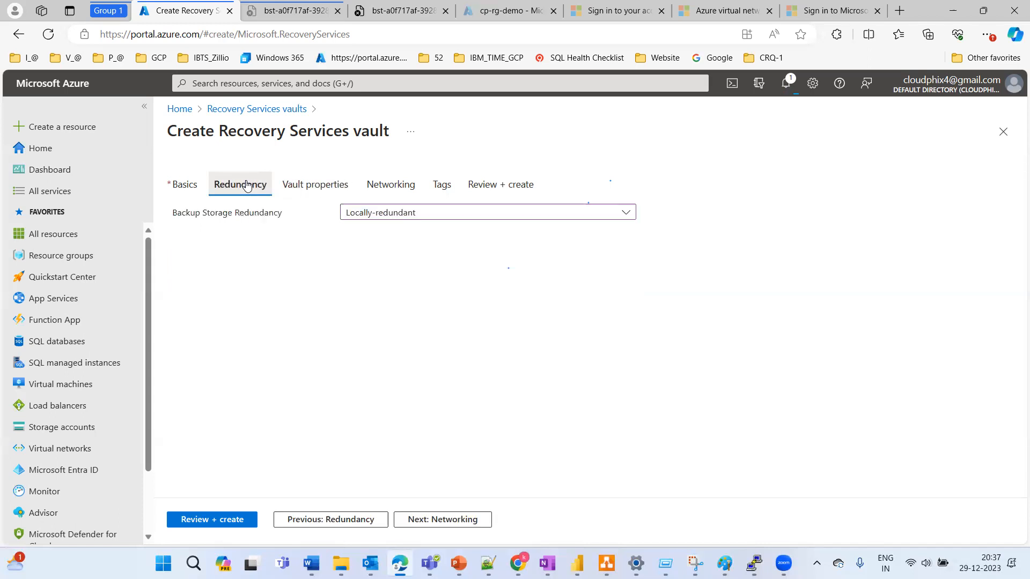
click(306, 199)
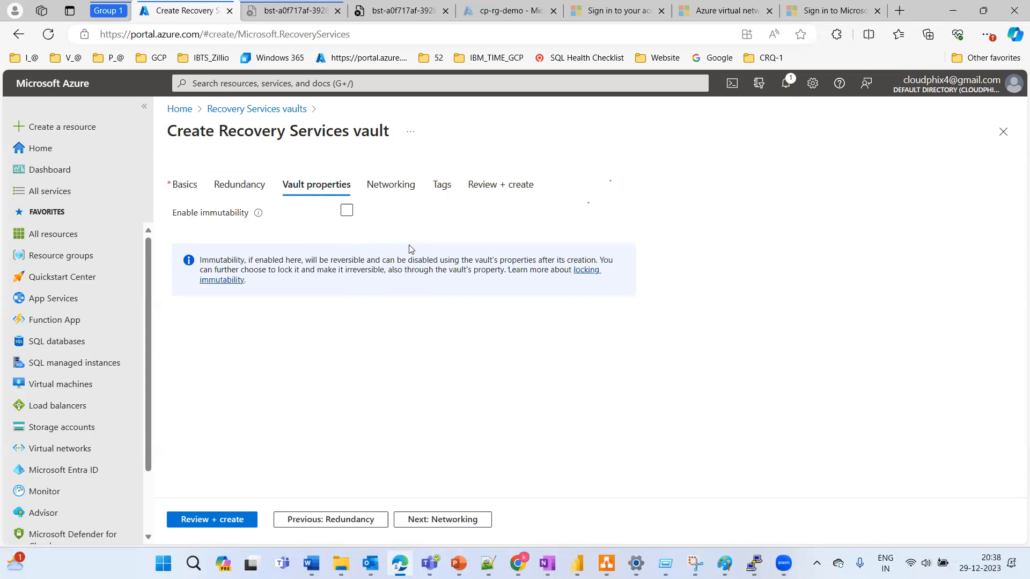
click(449, 521)
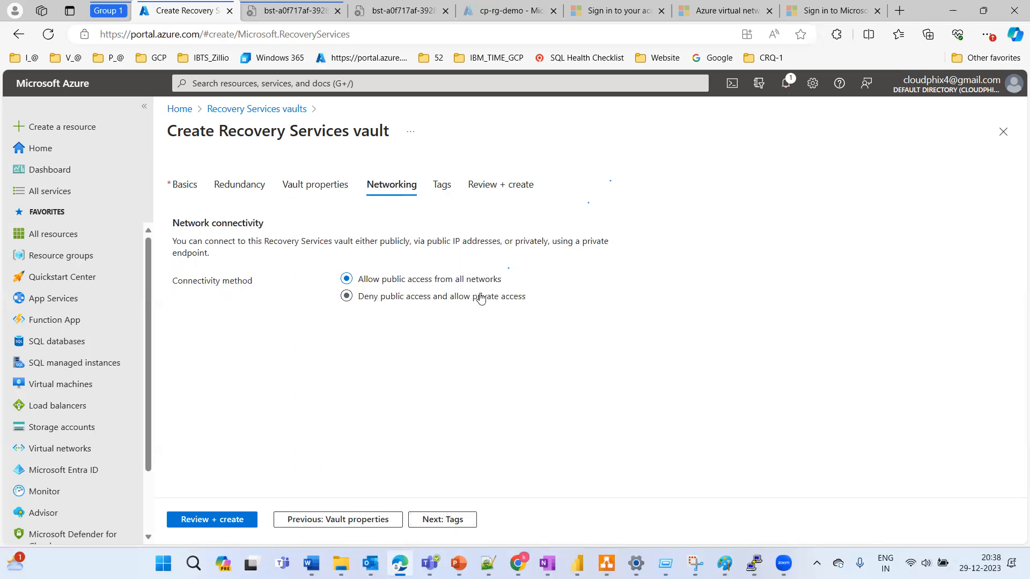
click(346, 297)
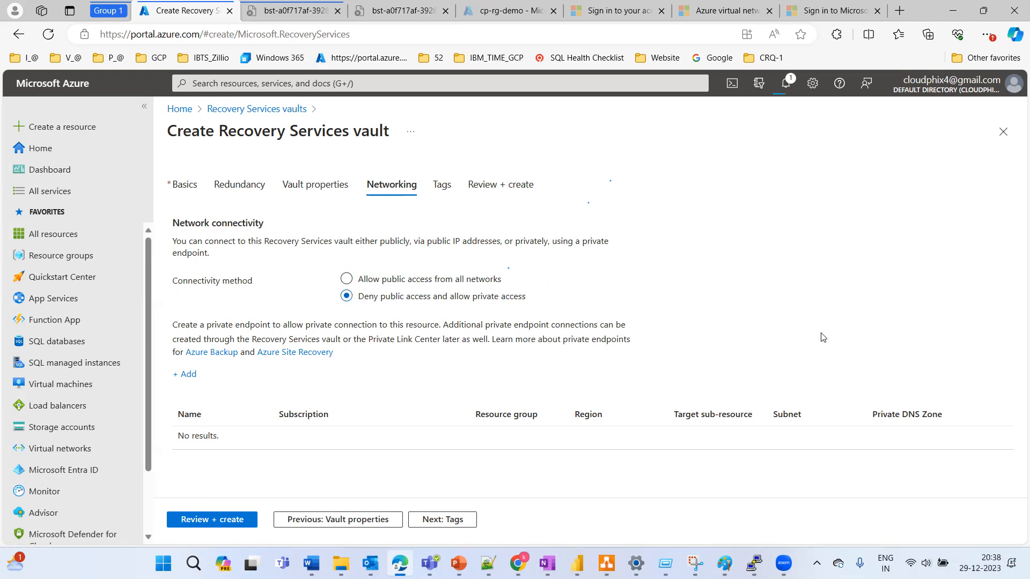
click(188, 377)
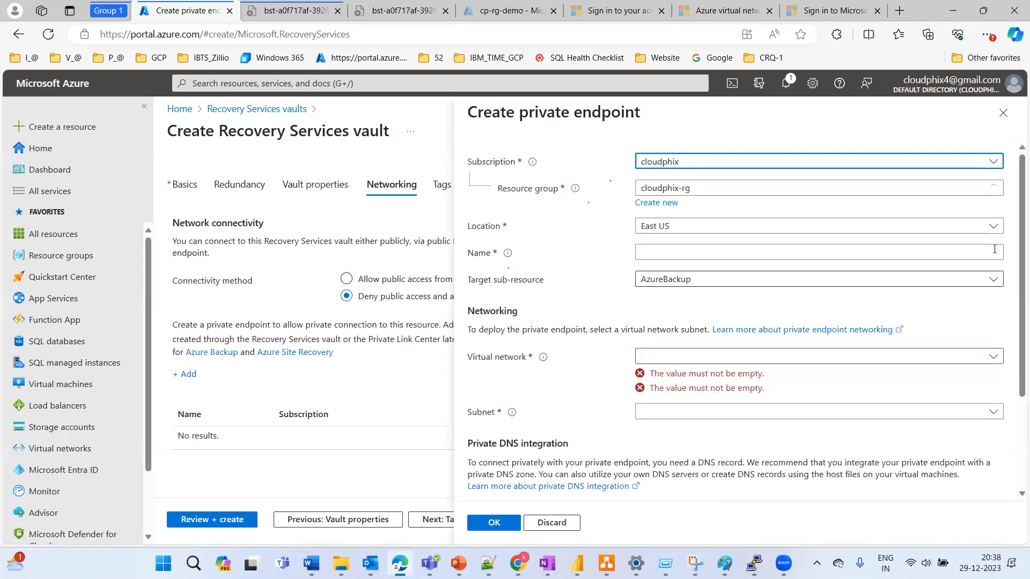
click(986, 359)
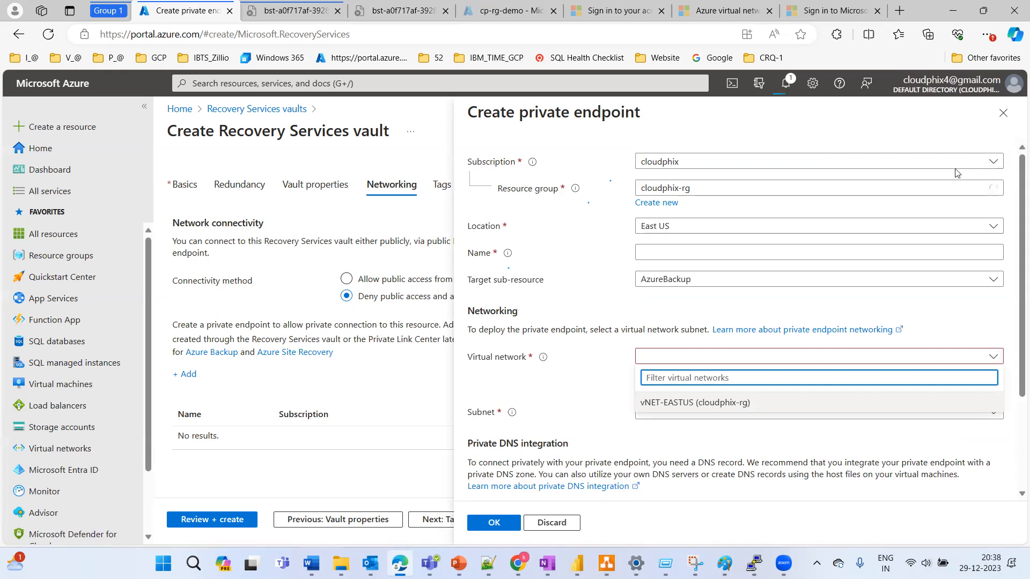
click(1011, 117)
click(1011, 117)
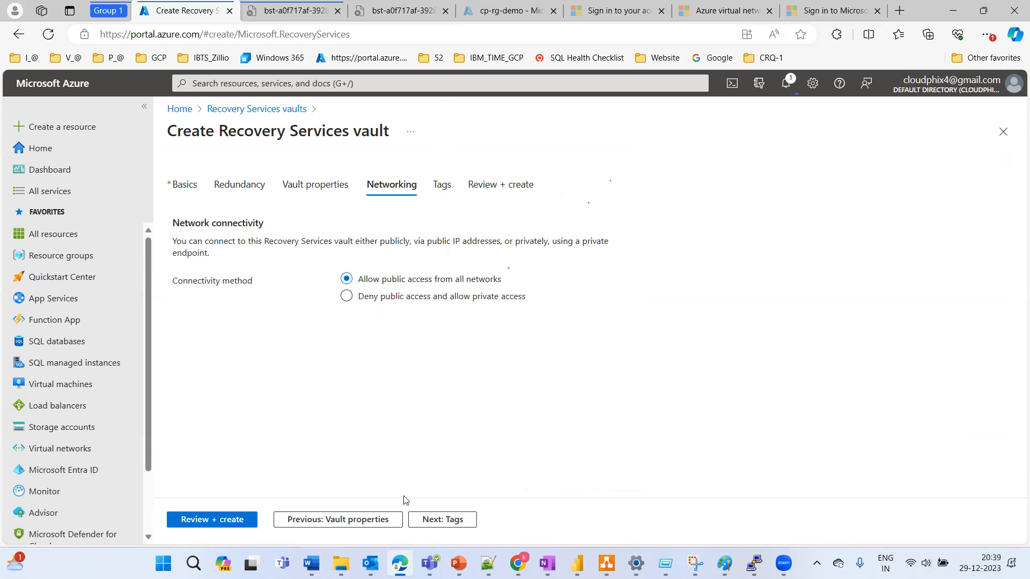
Review the vault's configuration with public access allowed from all networks and create the vault
click(334, 524)
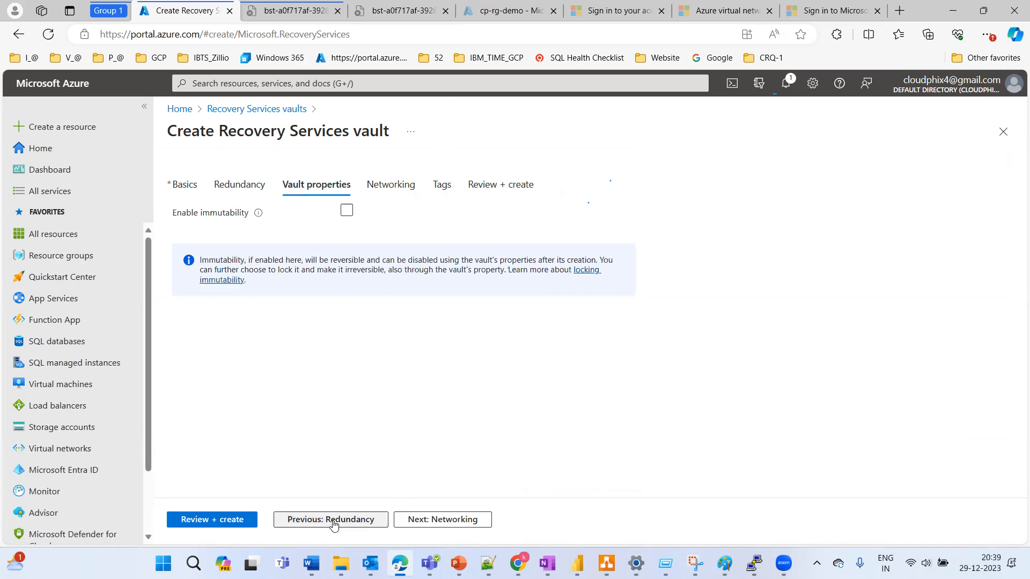
click(334, 524)
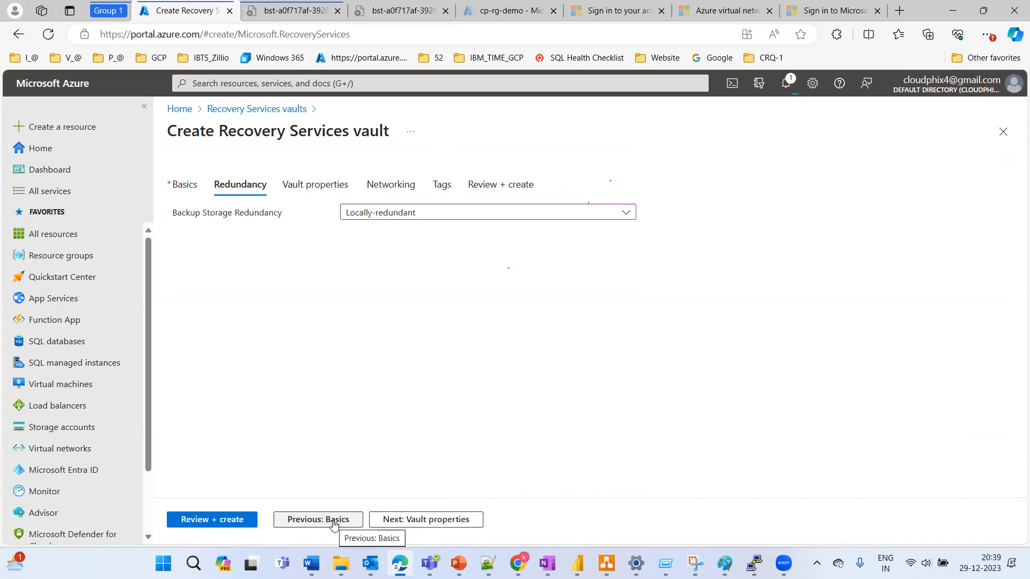
click(216, 521)
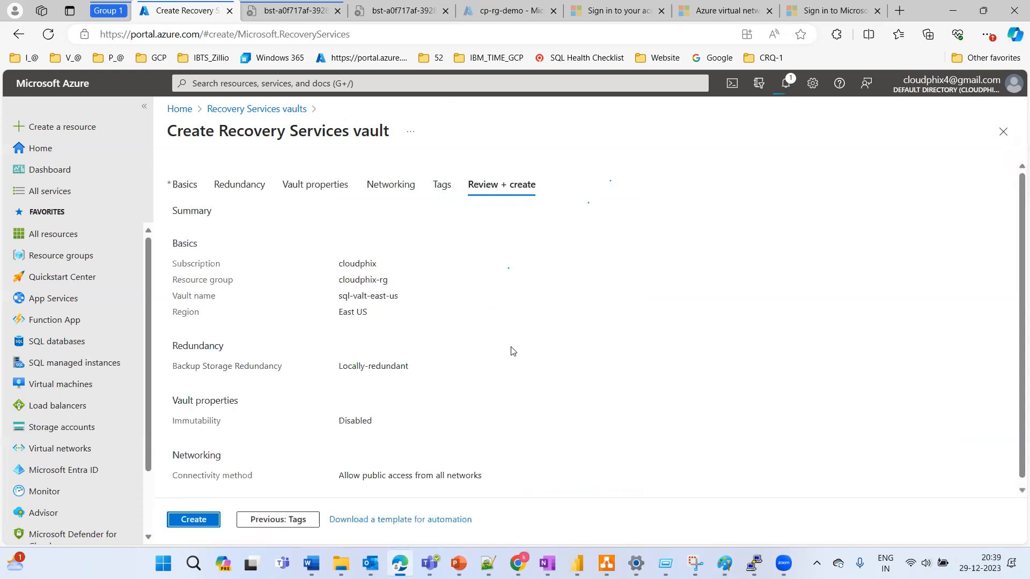
drag(337, 266, 398, 265)
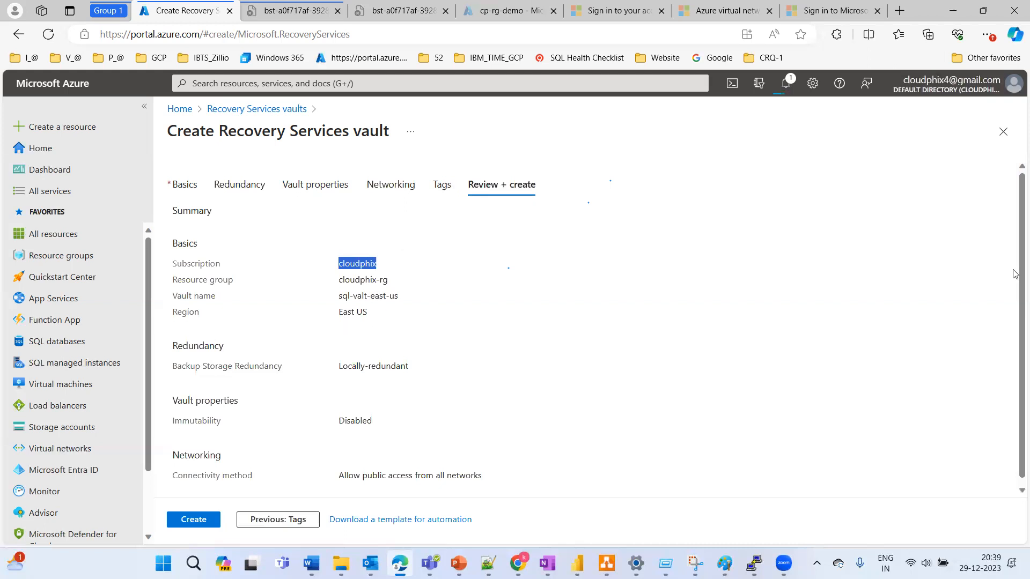
scroll(1014, 306, down, 1)
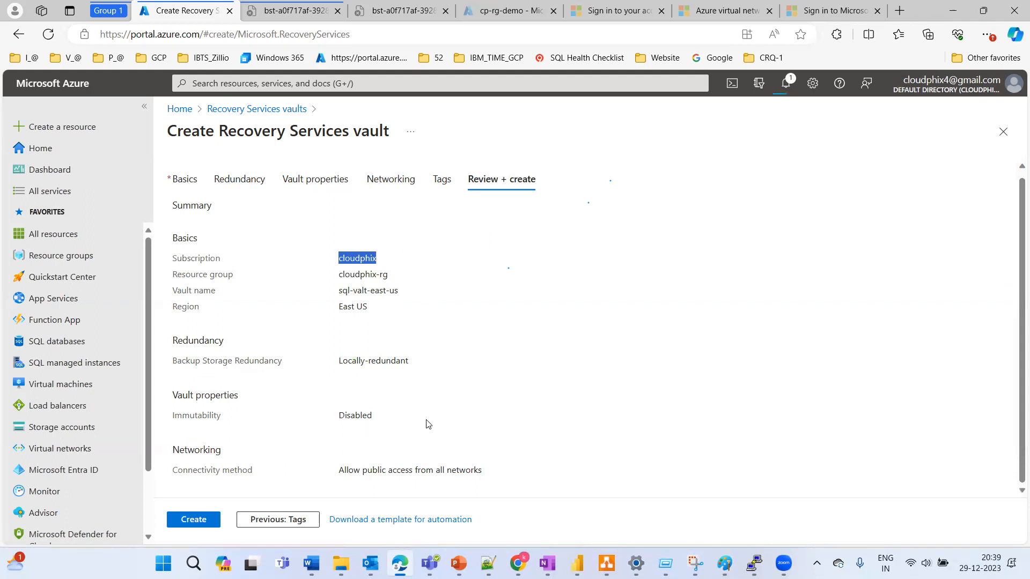
click(184, 523)
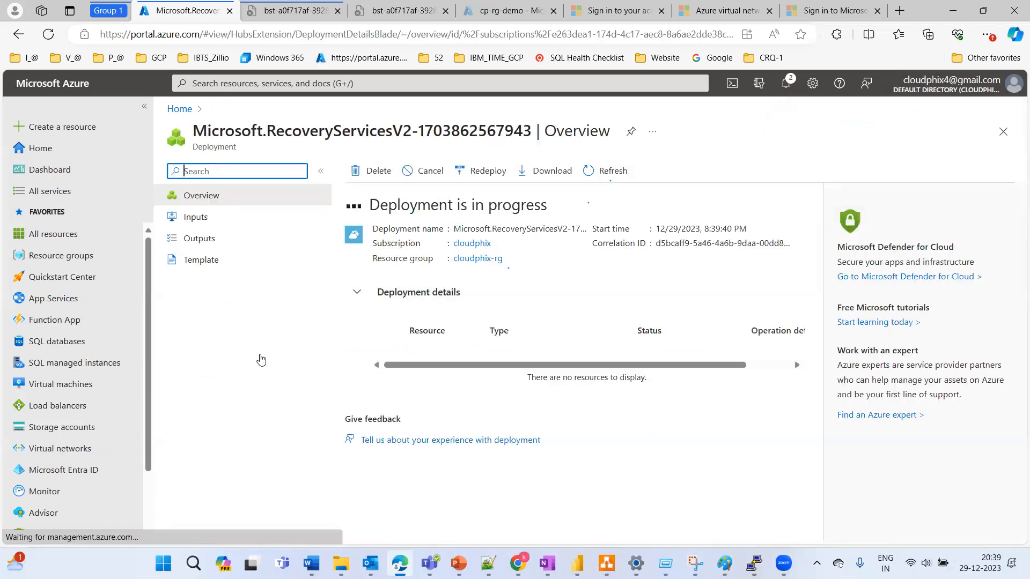
Open the vNET-EASTUS virtual network from the list of virtual networks
click(68, 455)
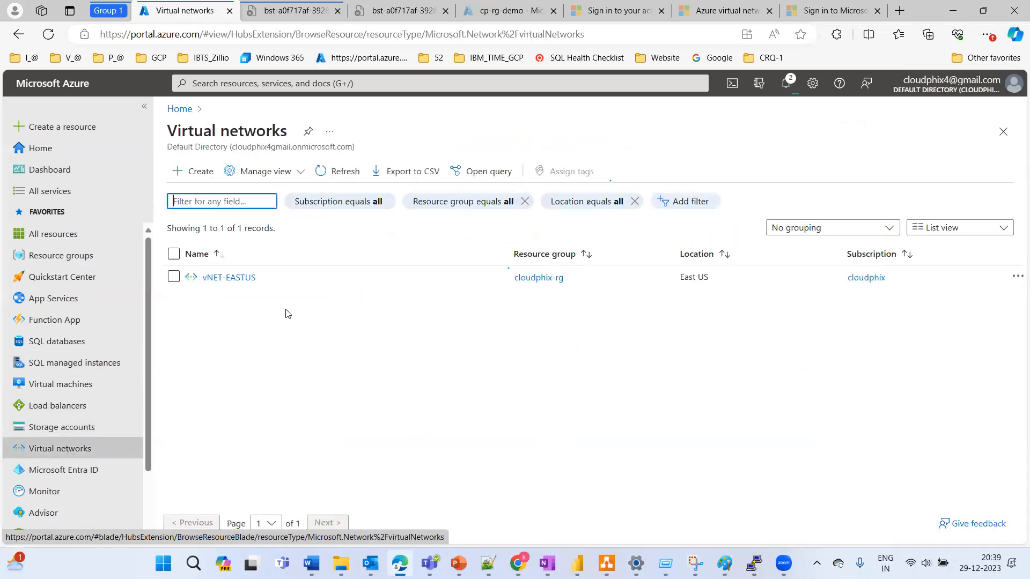
click(516, 366)
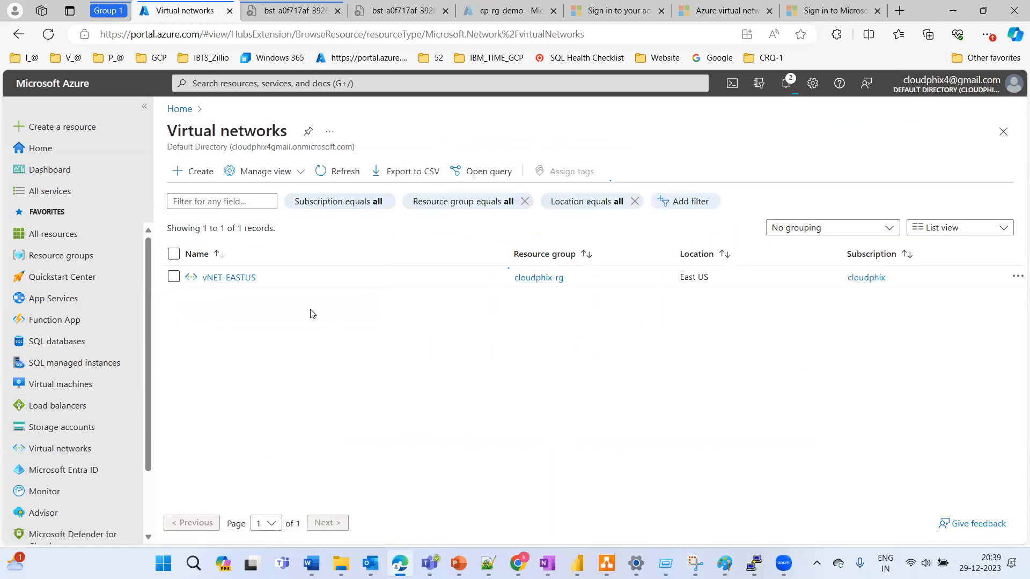
click(229, 282)
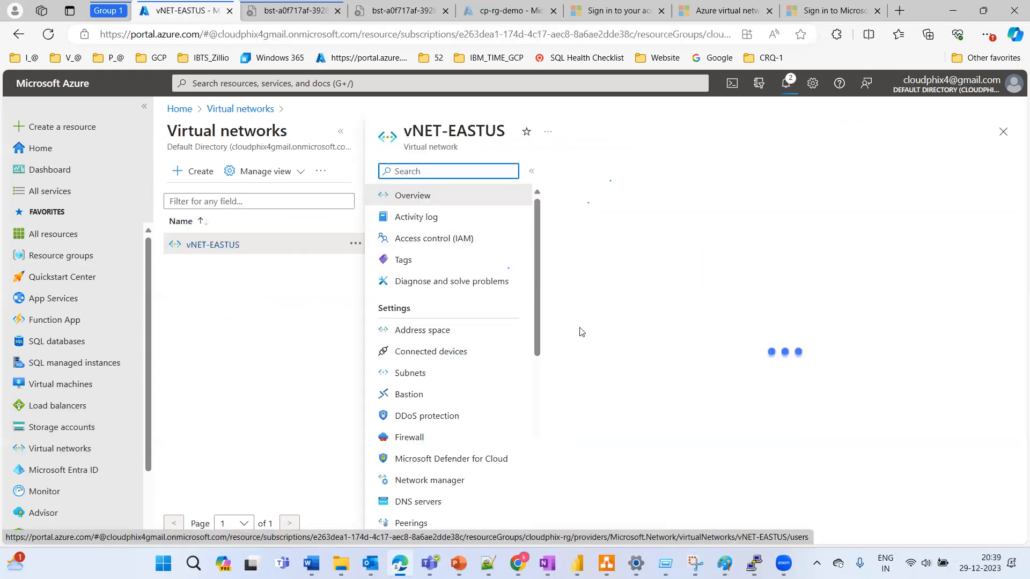
Examine the address space of vNET-EASTUS, including its address count and the note on non-overlapping ranges and CIDR notation
click(426, 333)
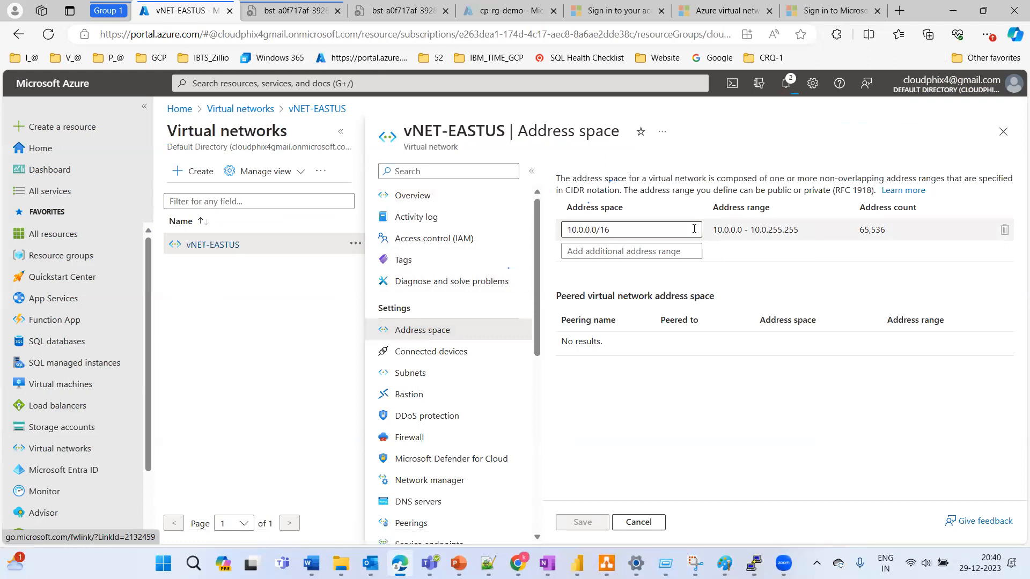
drag(893, 231, 856, 236)
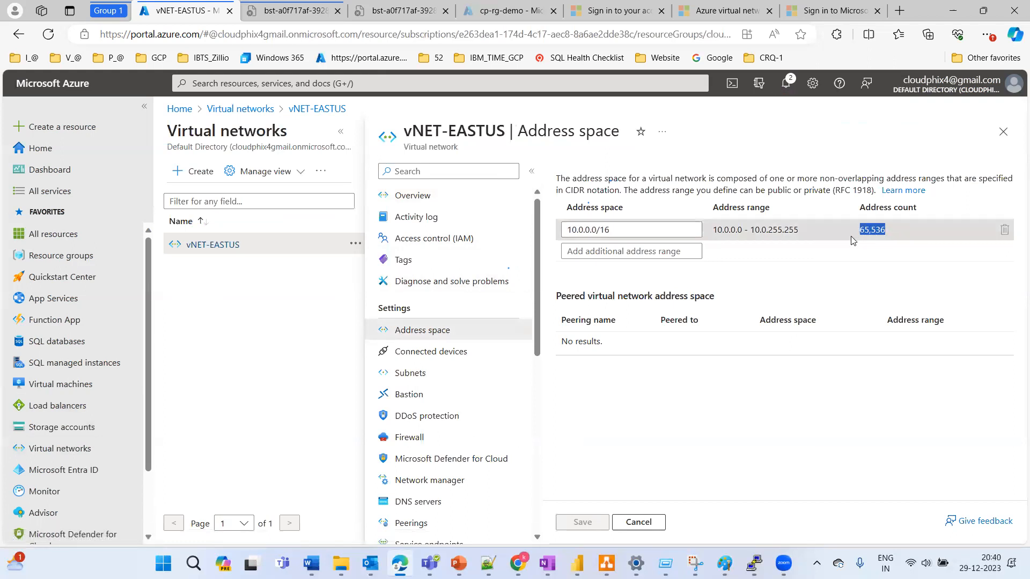
click(764, 414)
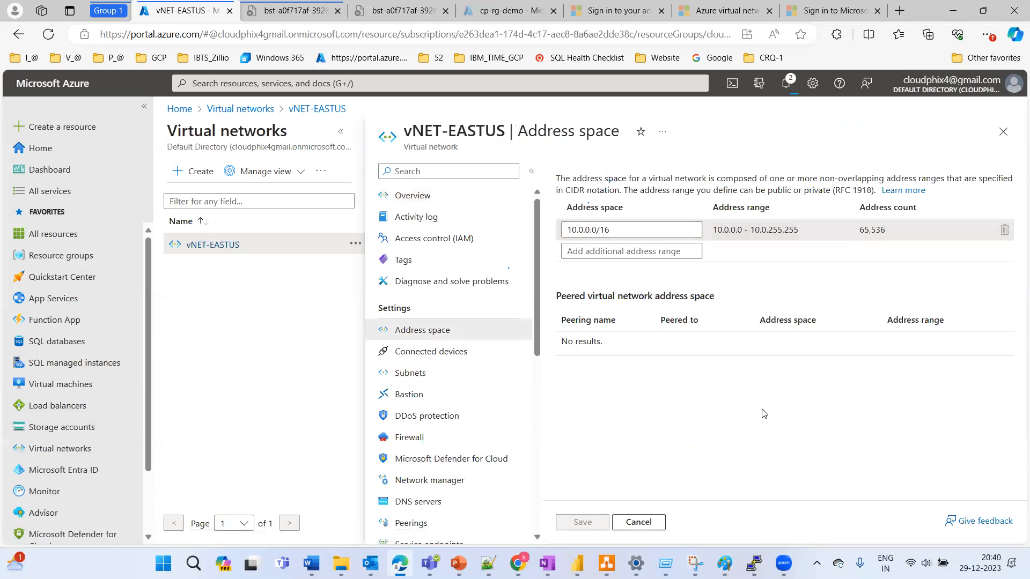
drag(590, 179, 957, 181)
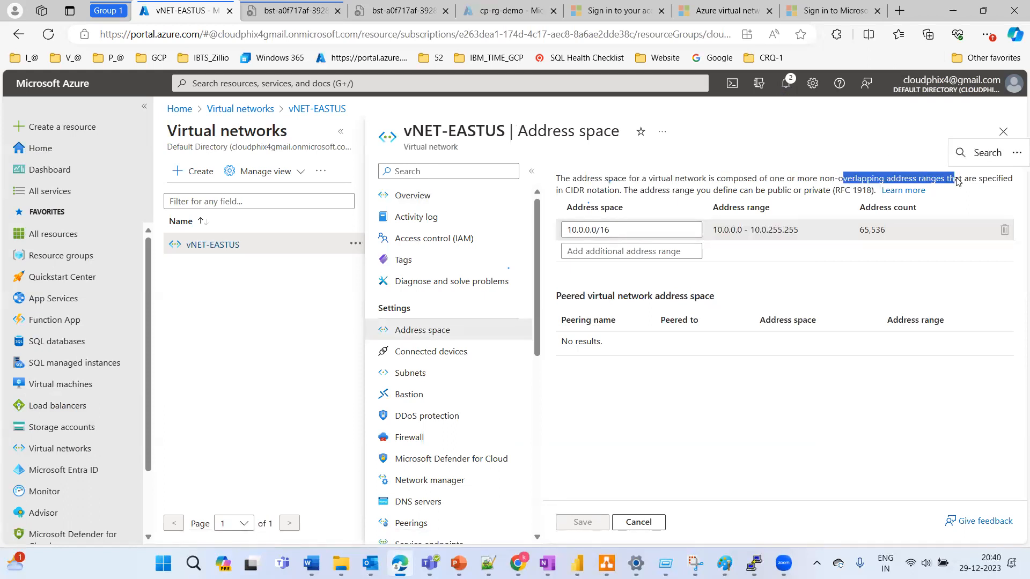
drag(561, 187, 627, 189)
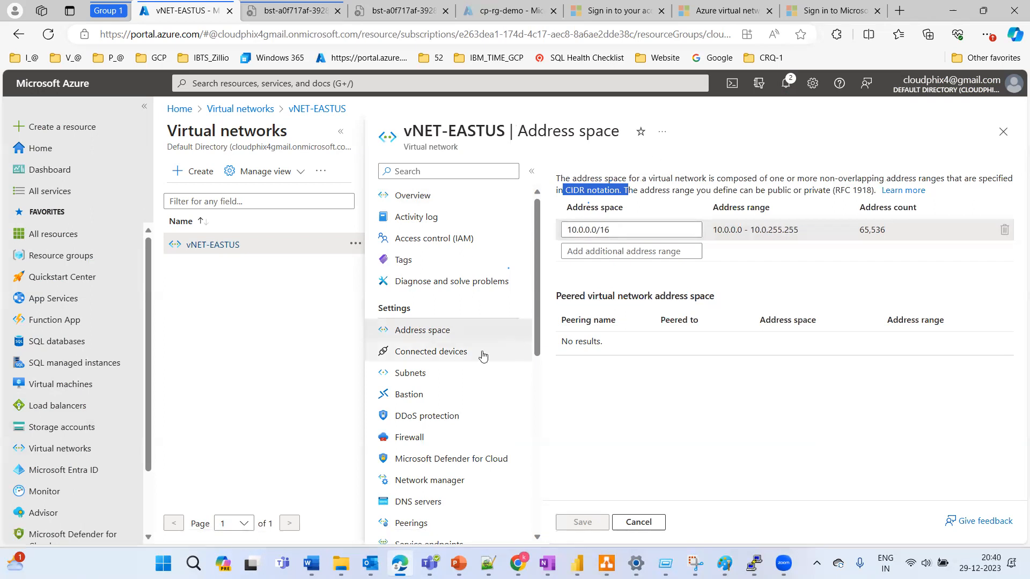
Add a subnet named app-sub-1 with address range 10.0.2.0/24 to vNET-EASTUS and close the virtual network
click(422, 376)
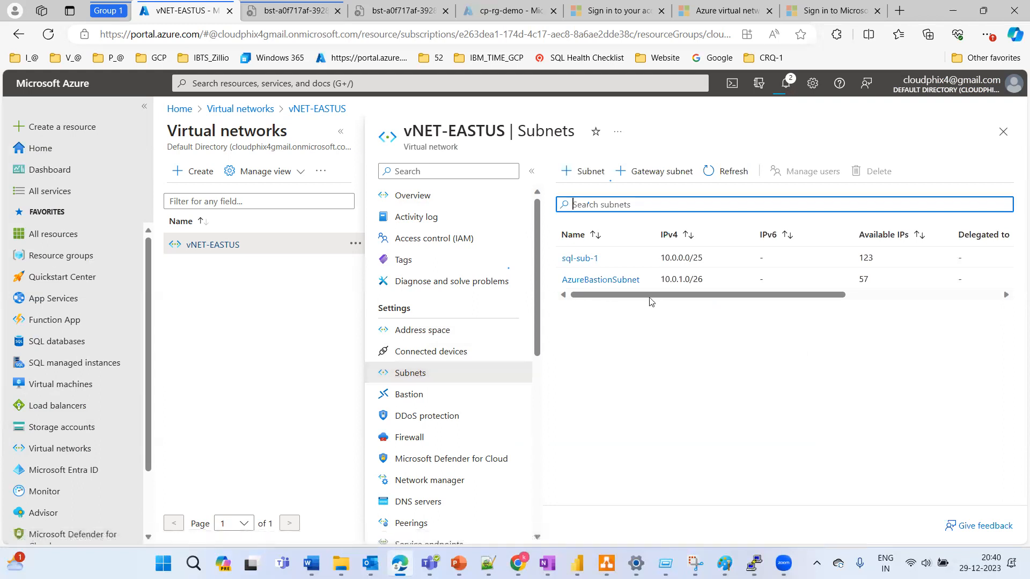
scroll(600, 303, right, 3)
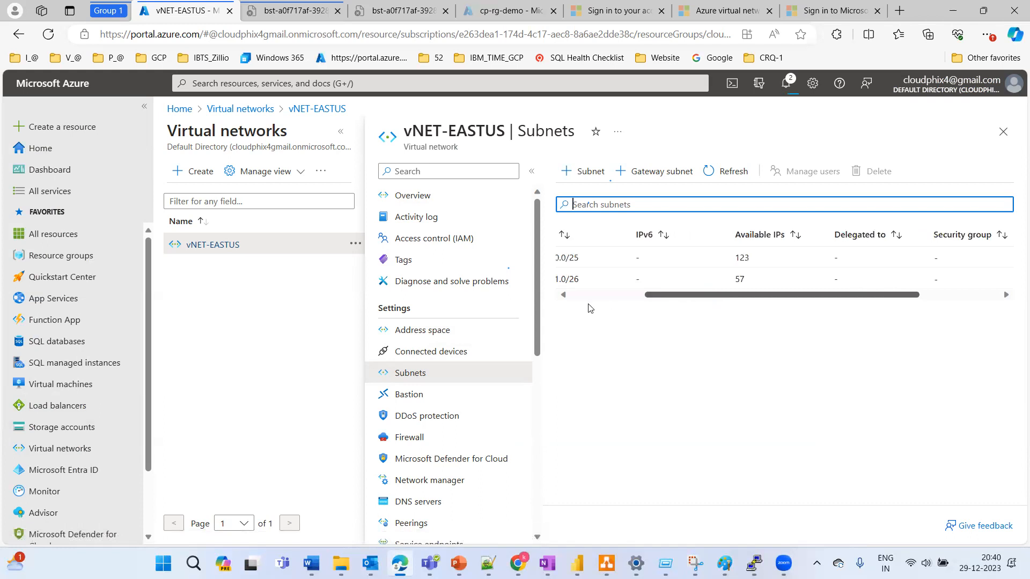
scroll(590, 308, left, 3)
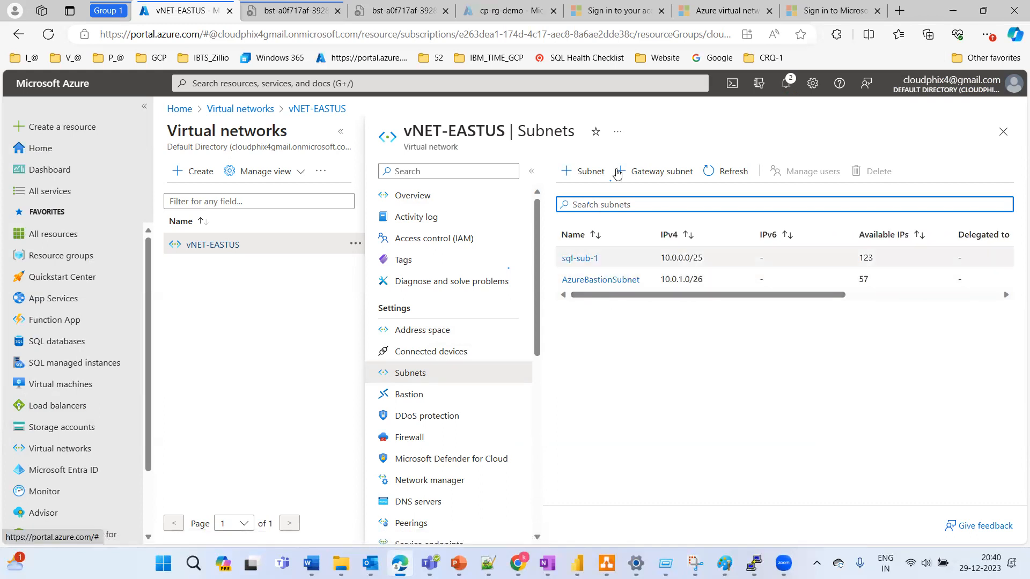
click(592, 172)
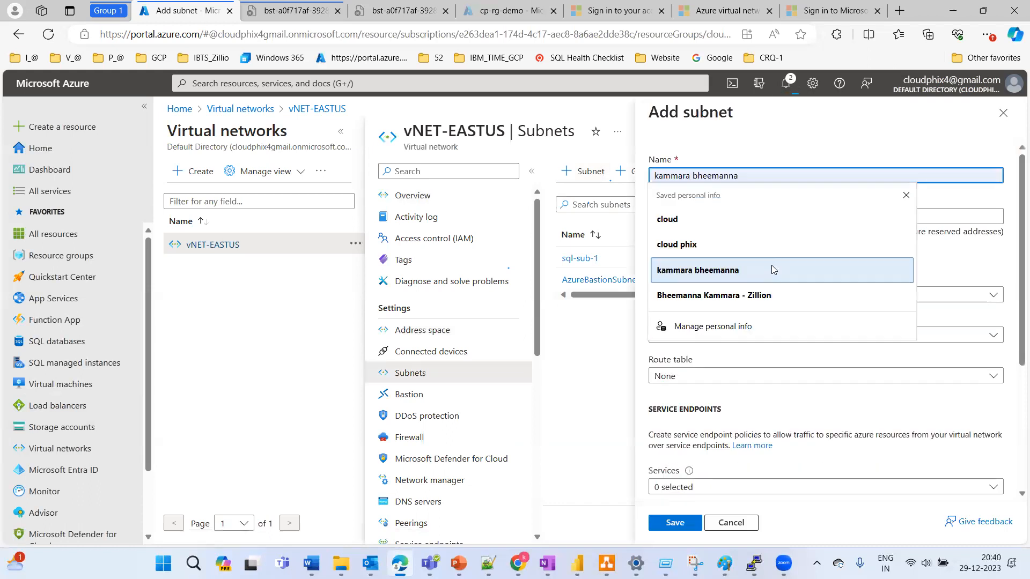
click(677, 176)
click(677, 176)
text(app-)
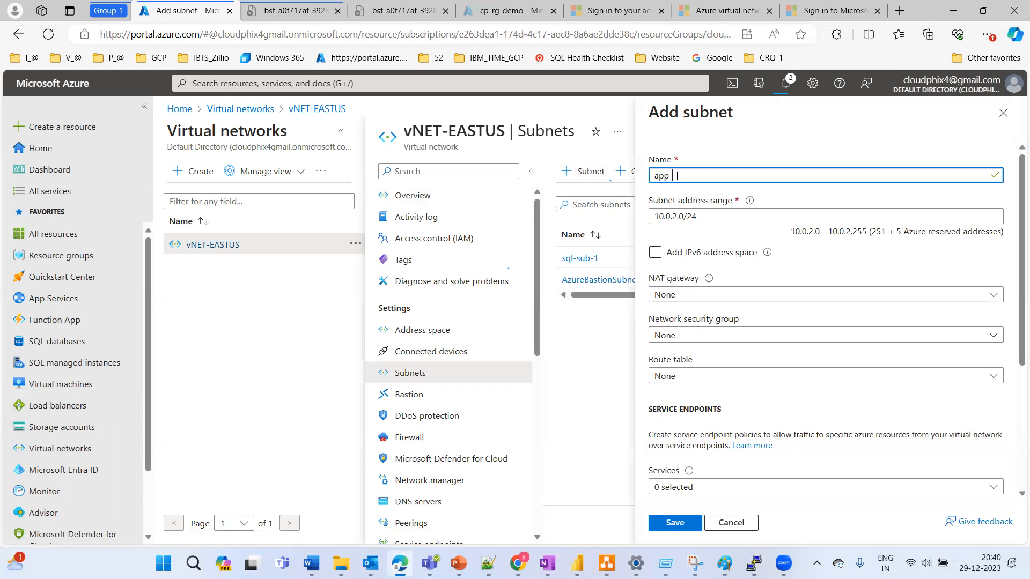
text(sub-1)
click(679, 521)
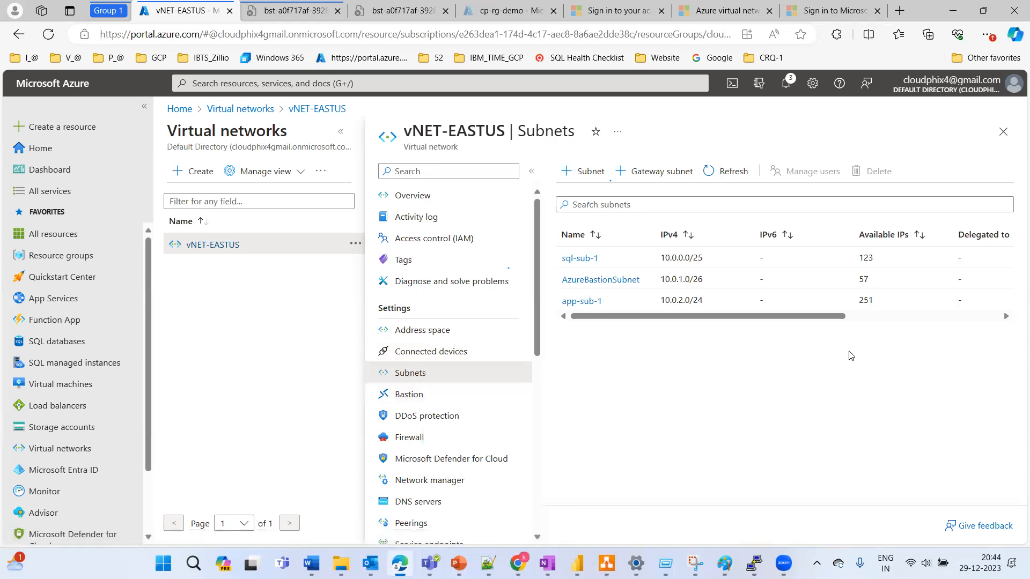
click(1005, 134)
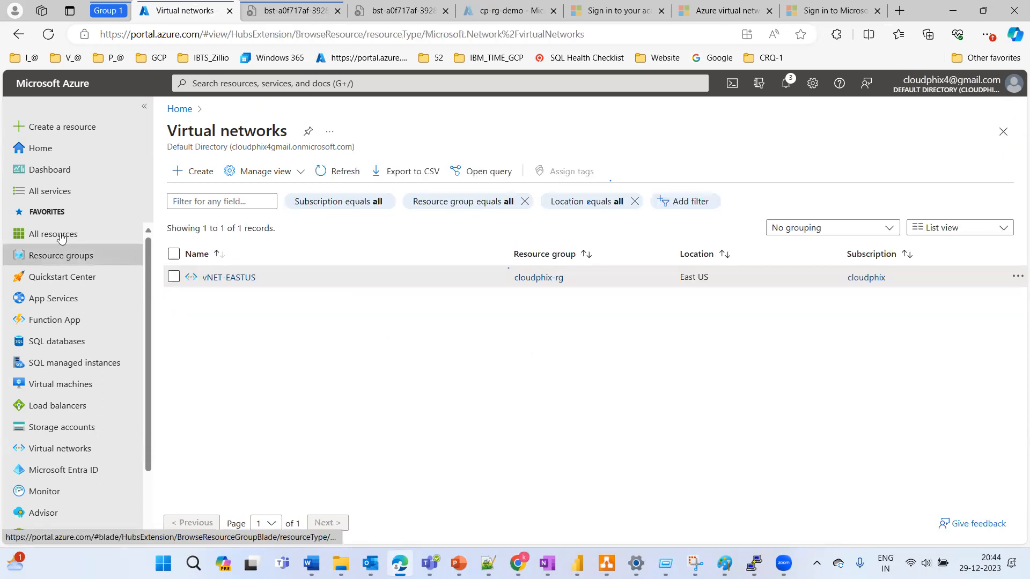
Review the inbound and outbound security rules of the sql-NSG network security group and return to the list of all resources
click(64, 237)
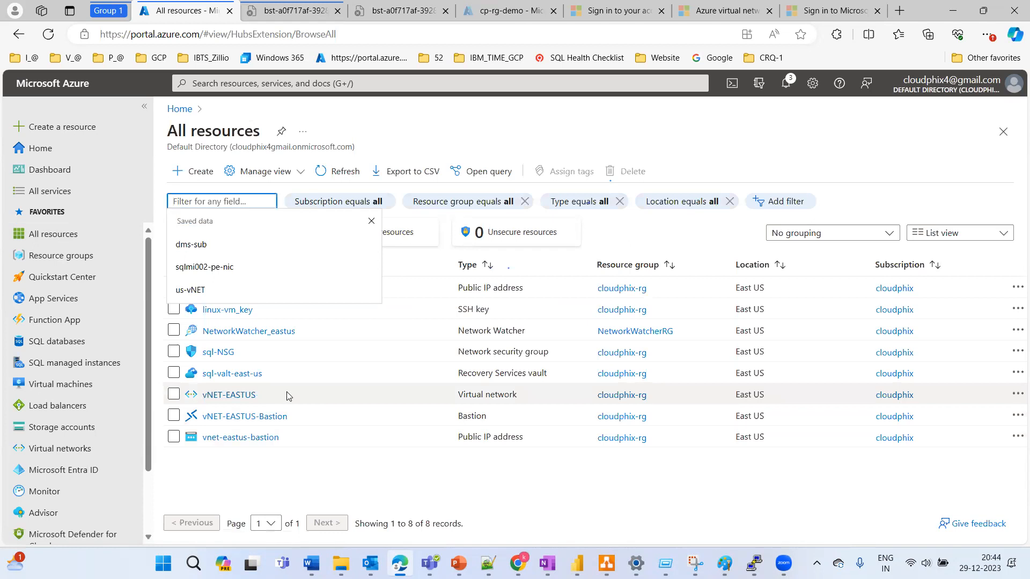
click(224, 355)
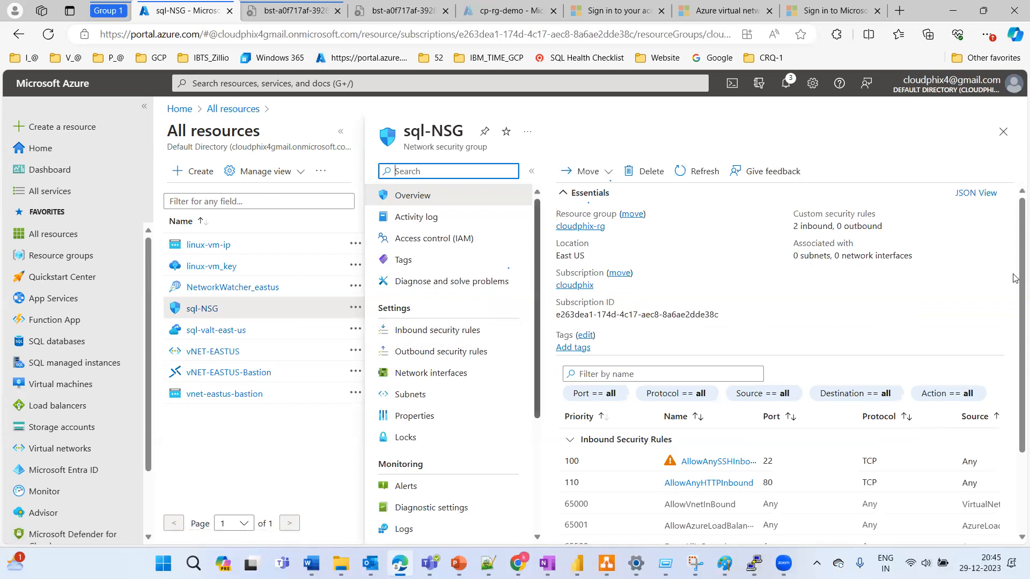
scroll(1015, 322, down, 2)
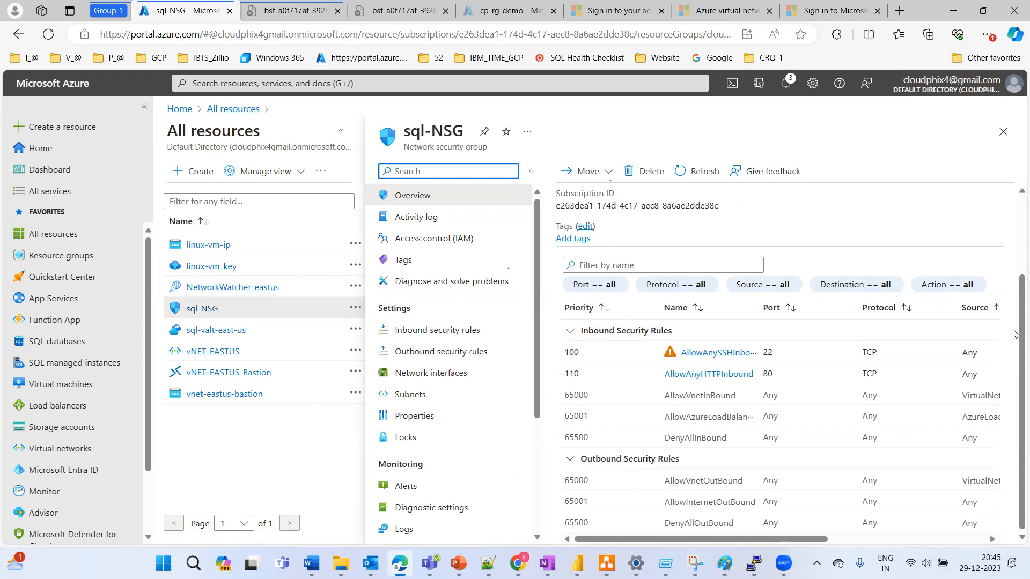
drag(1015, 334, 1016, 252)
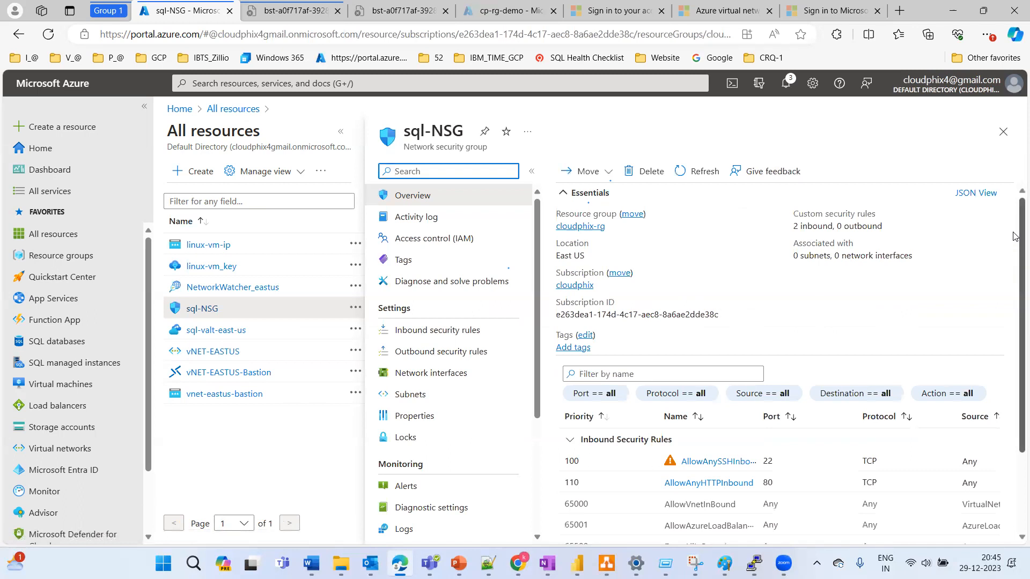
scroll(1016, 235, down, 2)
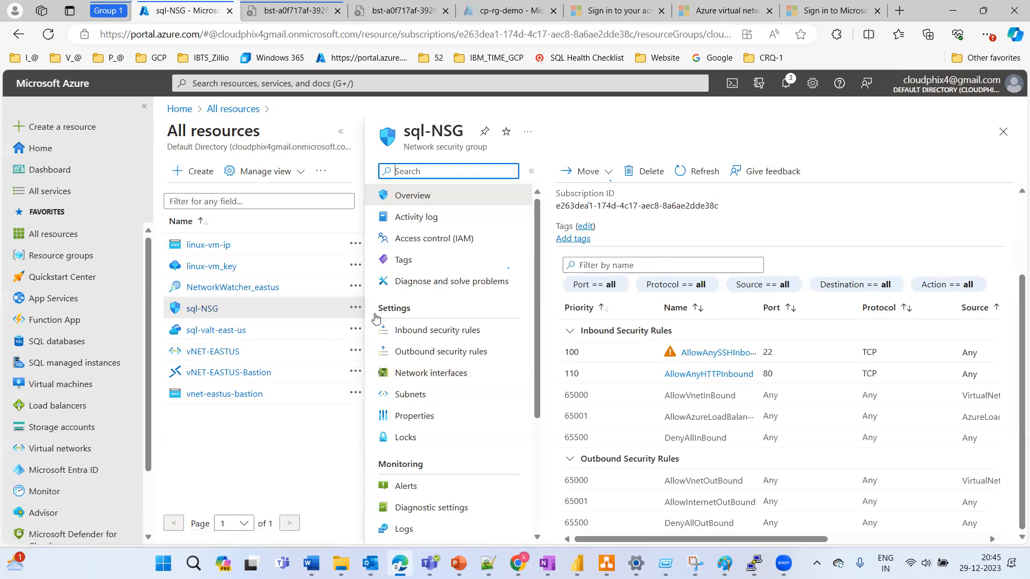
click(451, 354)
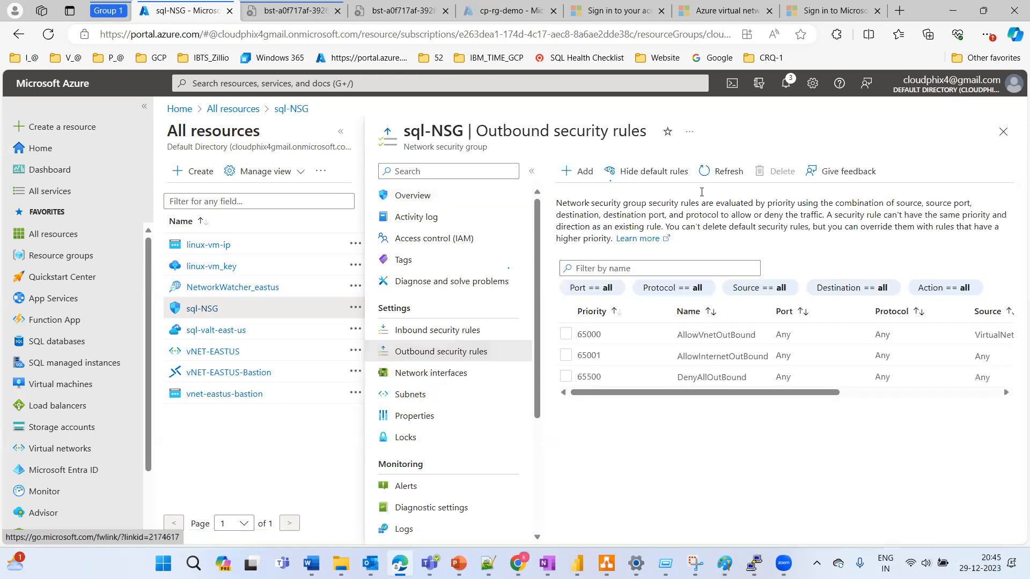
click(1004, 132)
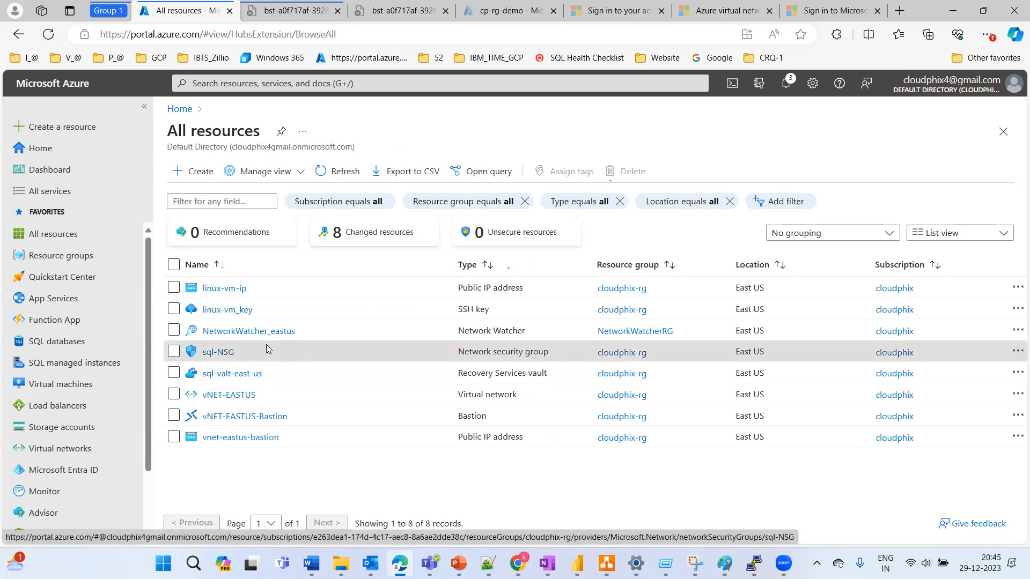
Open the sql-valt-east-us vault and examine its overview and its public and private access networking settings
click(230, 377)
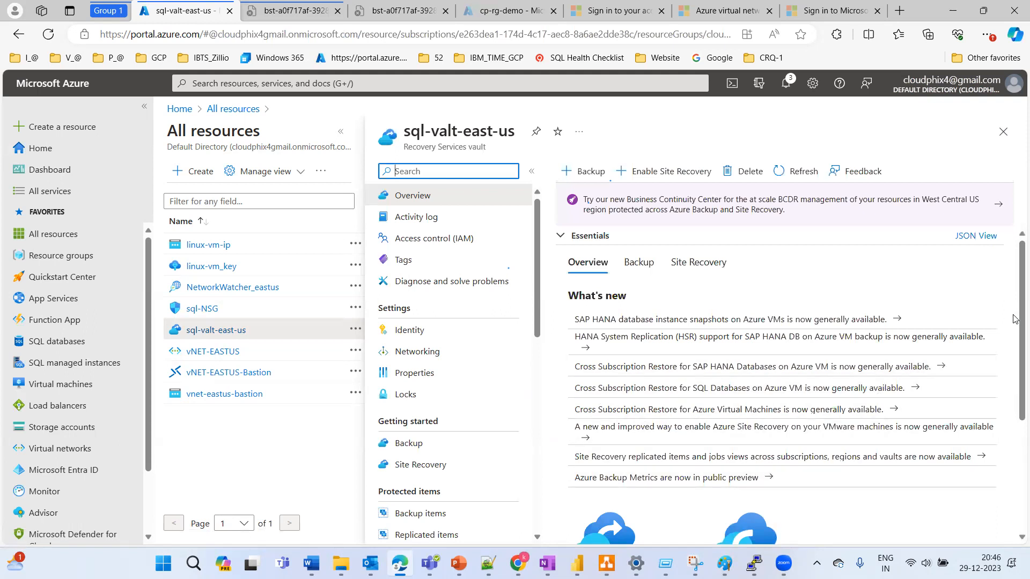
scroll(1014, 316, down, 4)
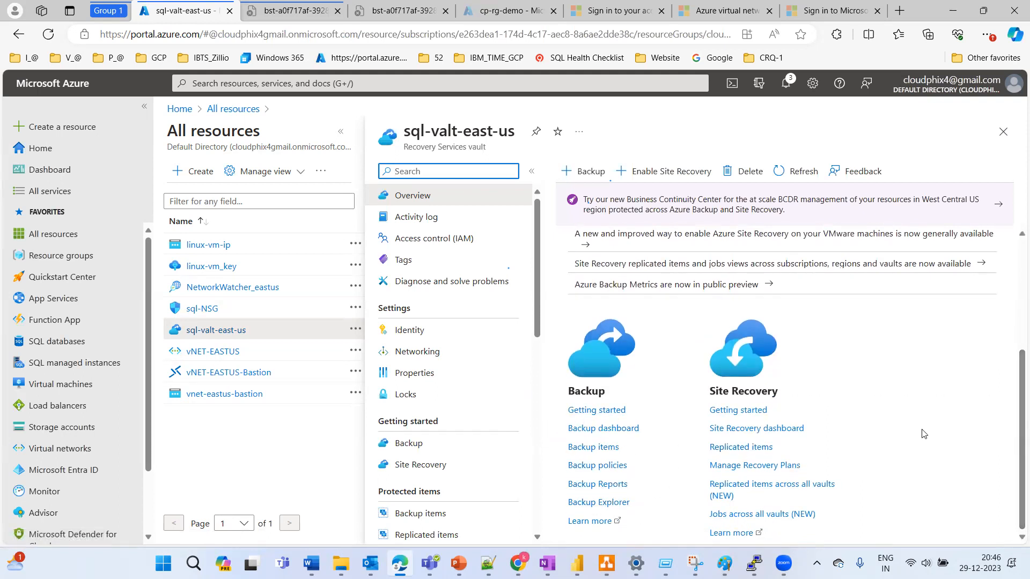
scroll(1014, 322, up, 5)
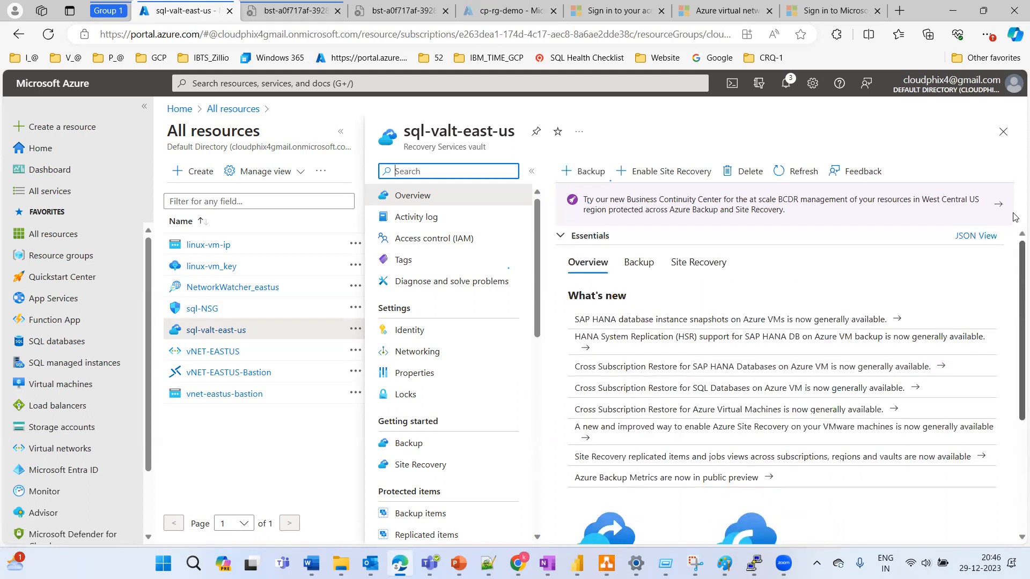
click(427, 352)
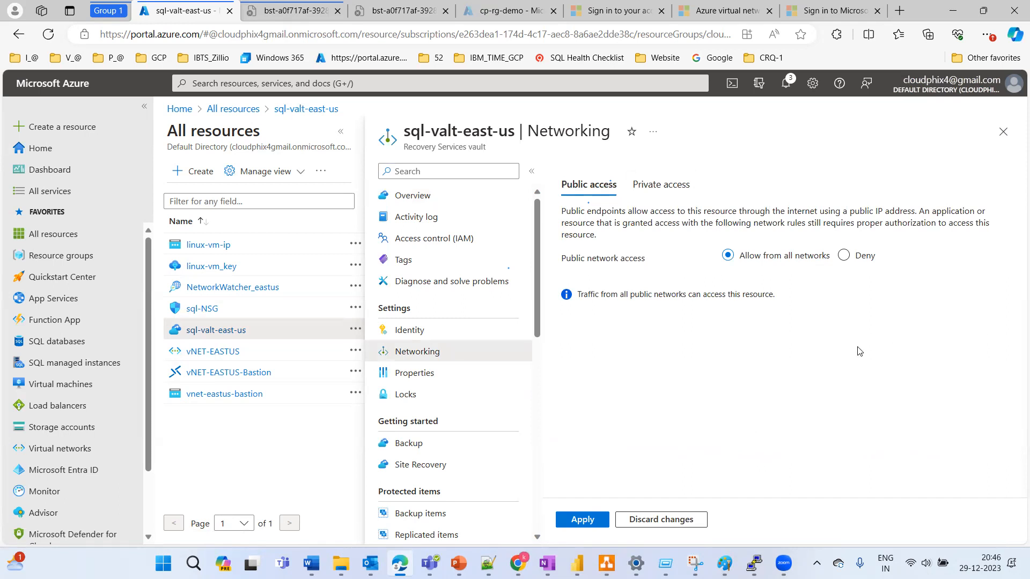
click(662, 187)
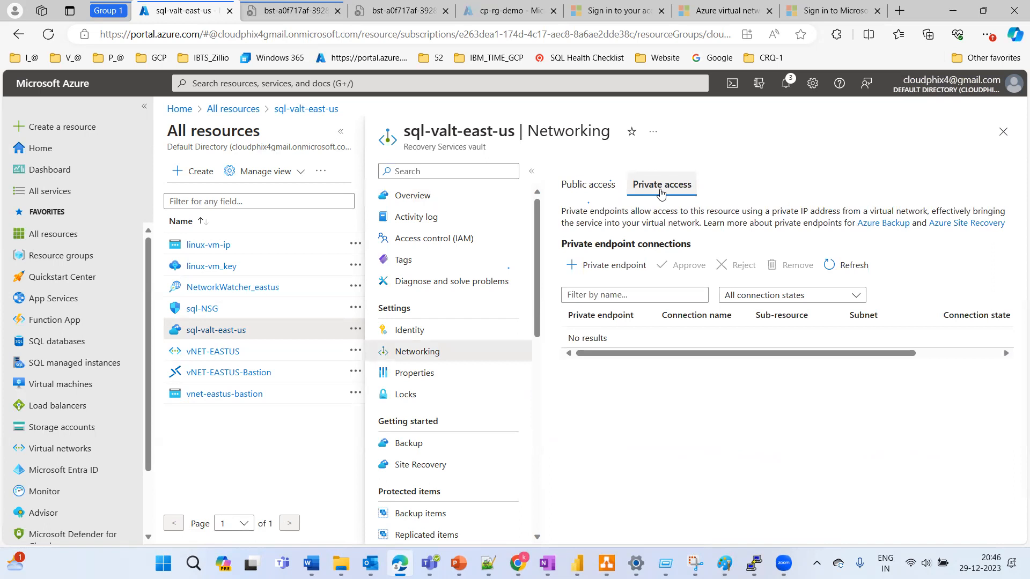
click(589, 185)
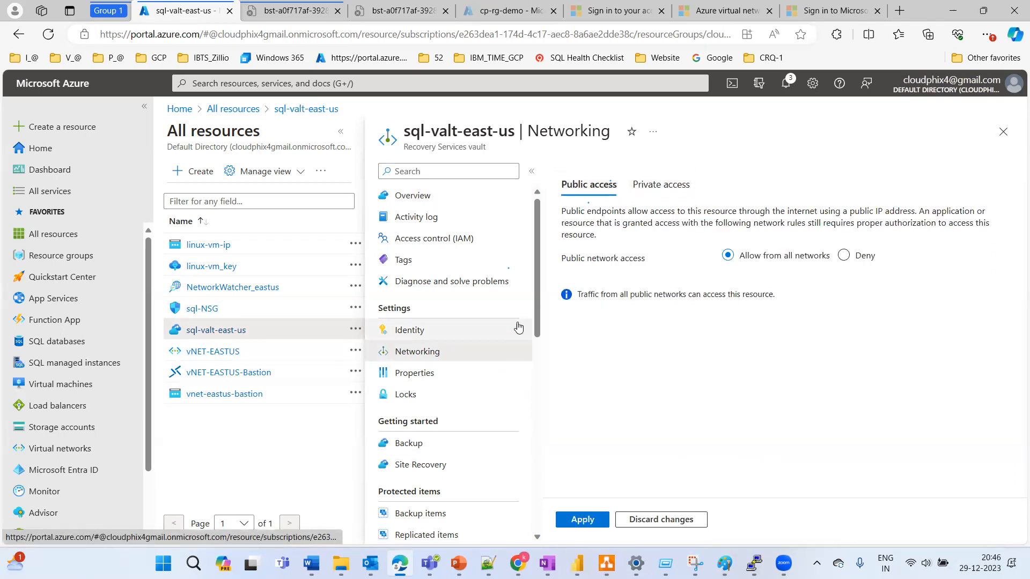
Check the vault's backup items by management type and open its backup configuration
drag(536, 303, 547, 367)
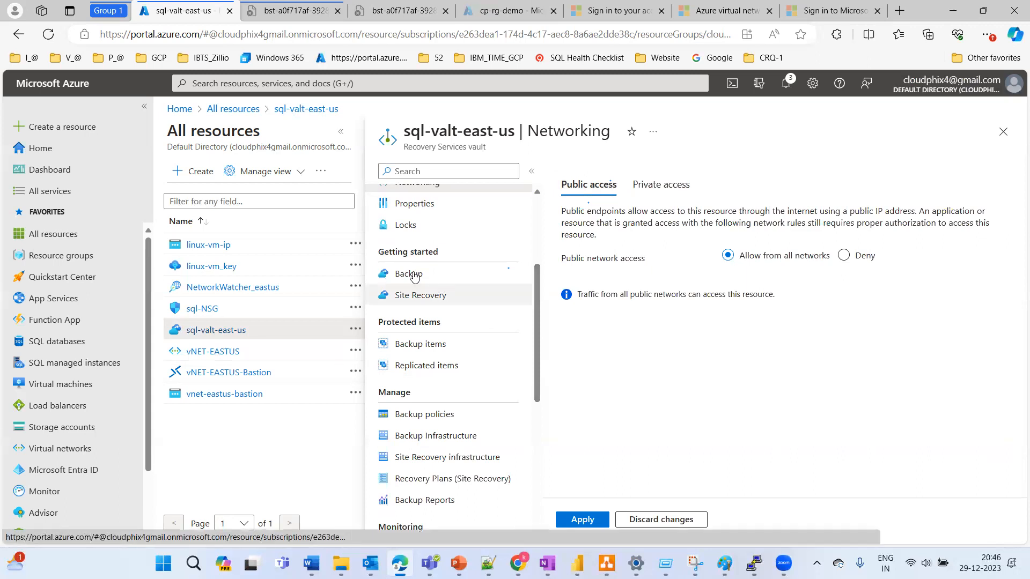
click(423, 346)
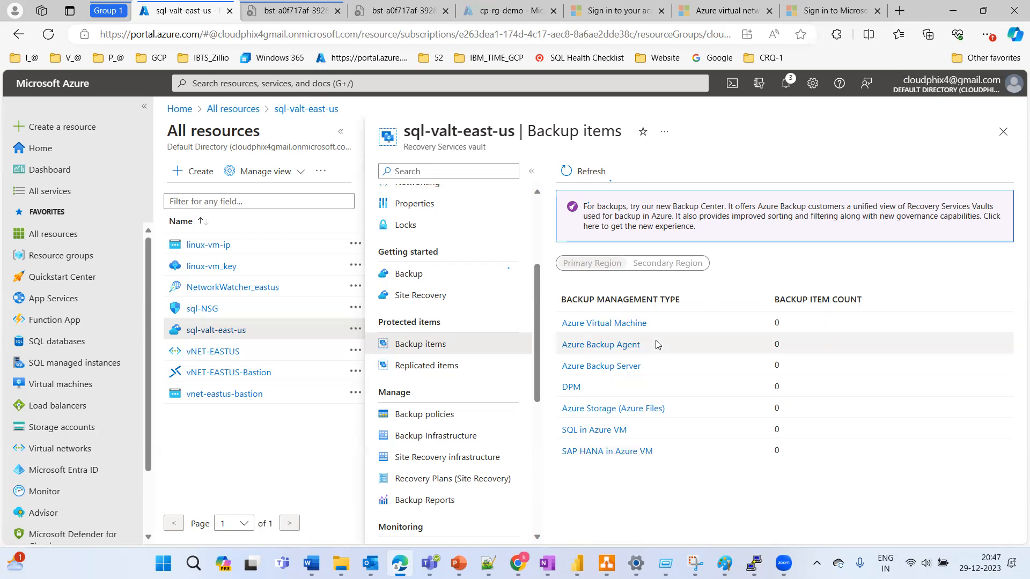
click(410, 275)
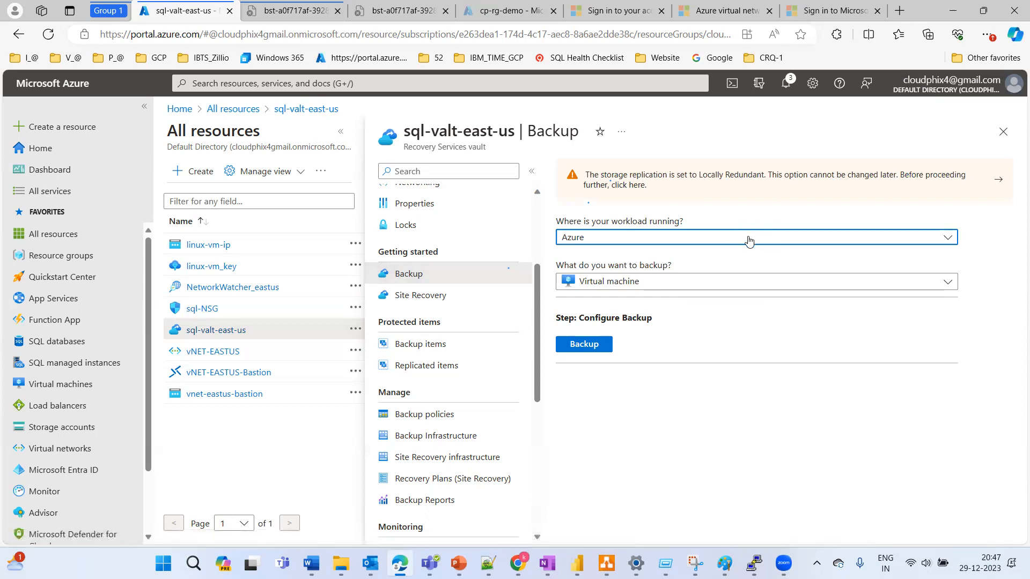
Explore the backup types offered for an On-Premises workload and set the workload location back to Azure
click(749, 240)
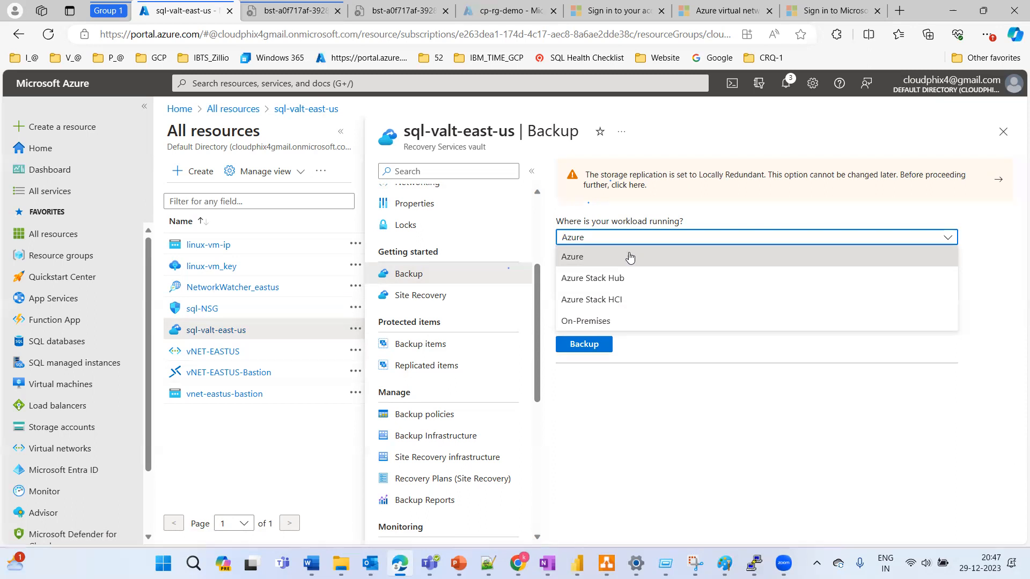
click(597, 322)
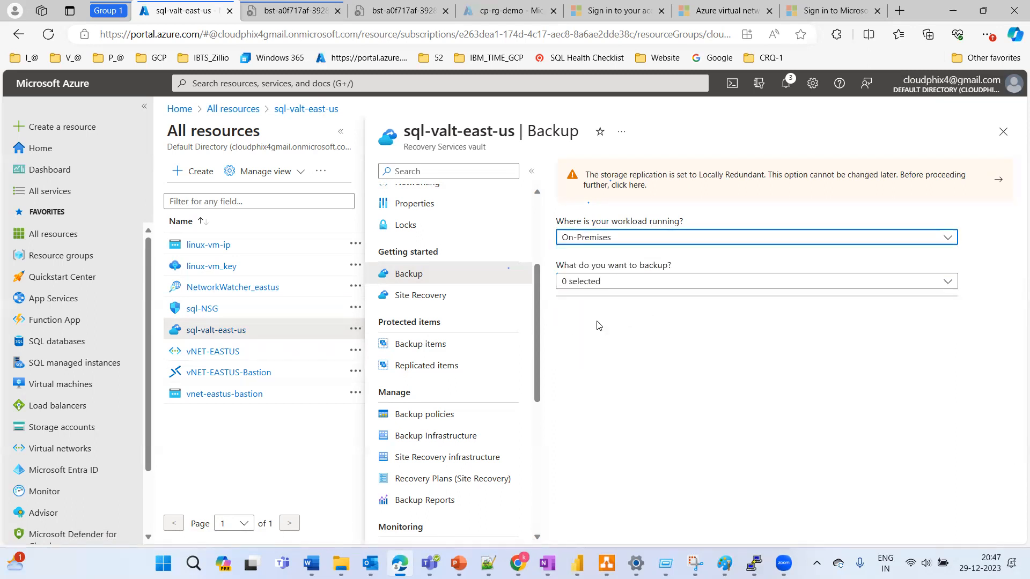
click(658, 281)
click(744, 403)
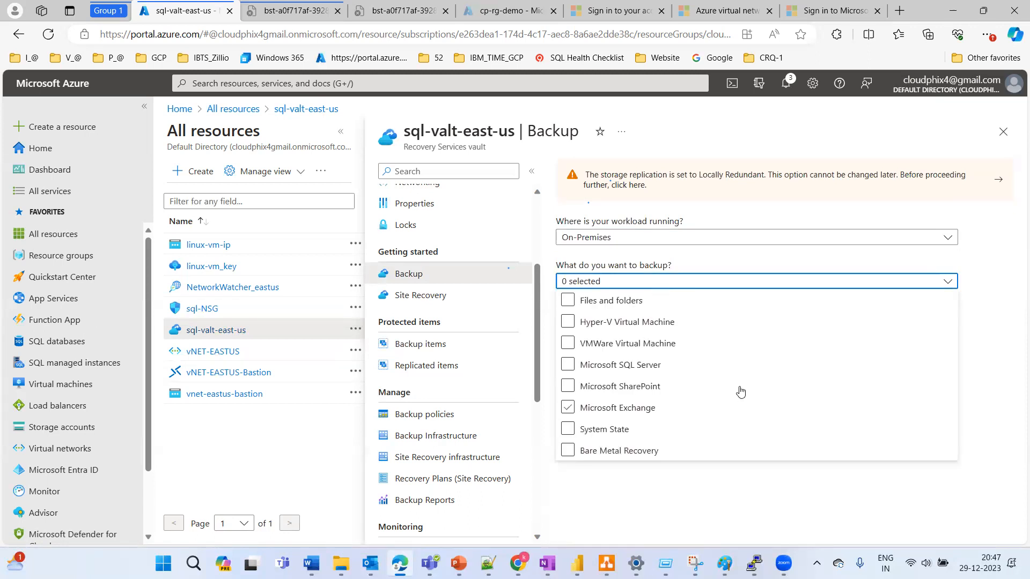
click(568, 302)
click(662, 324)
click(570, 348)
click(568, 368)
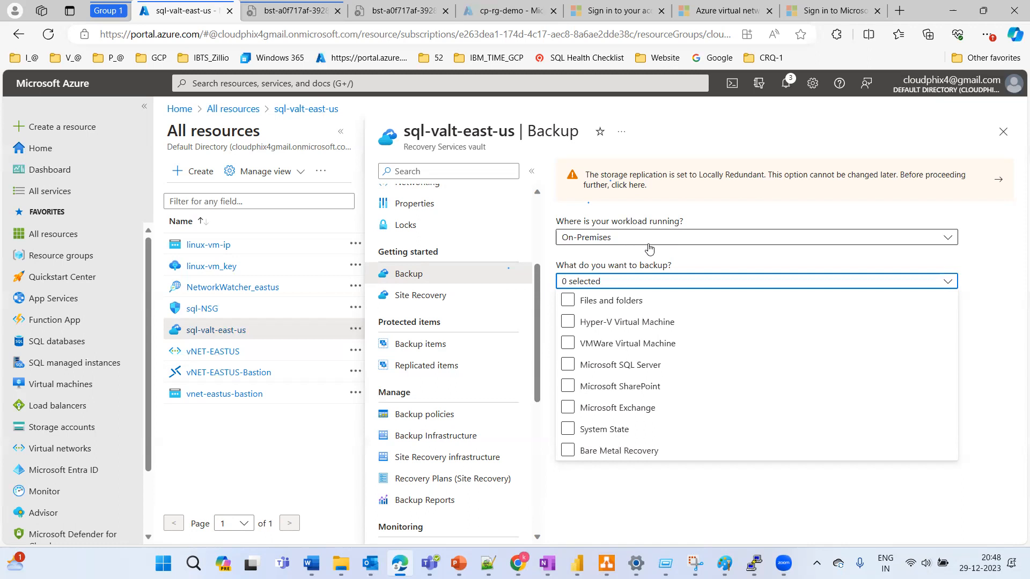
click(607, 368)
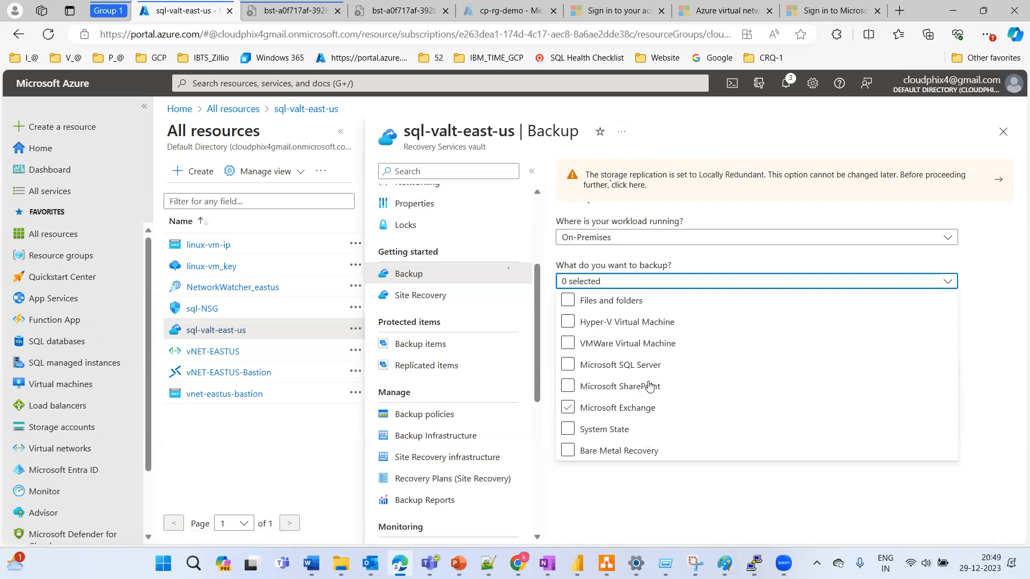
click(758, 209)
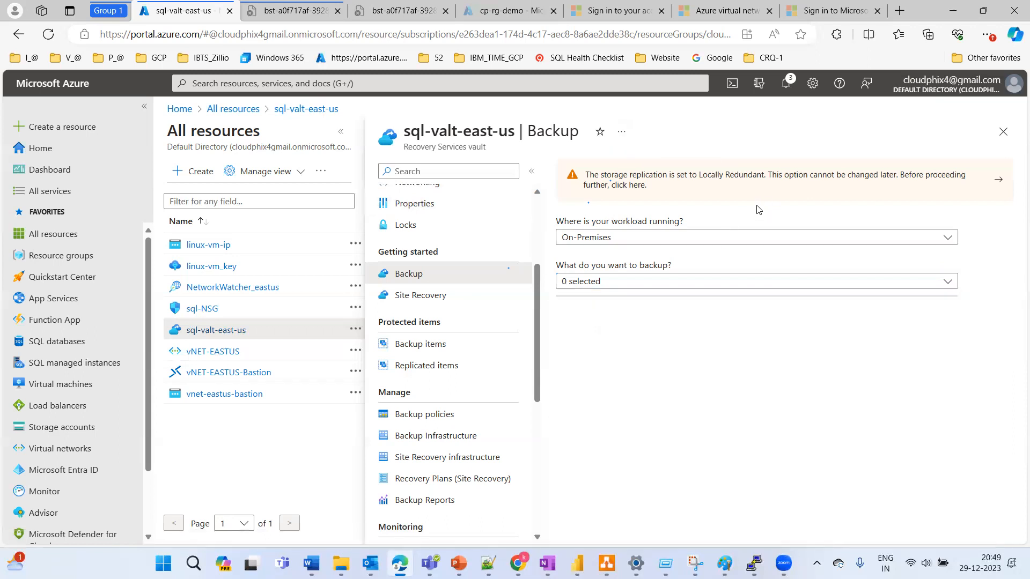
click(606, 242)
click(581, 257)
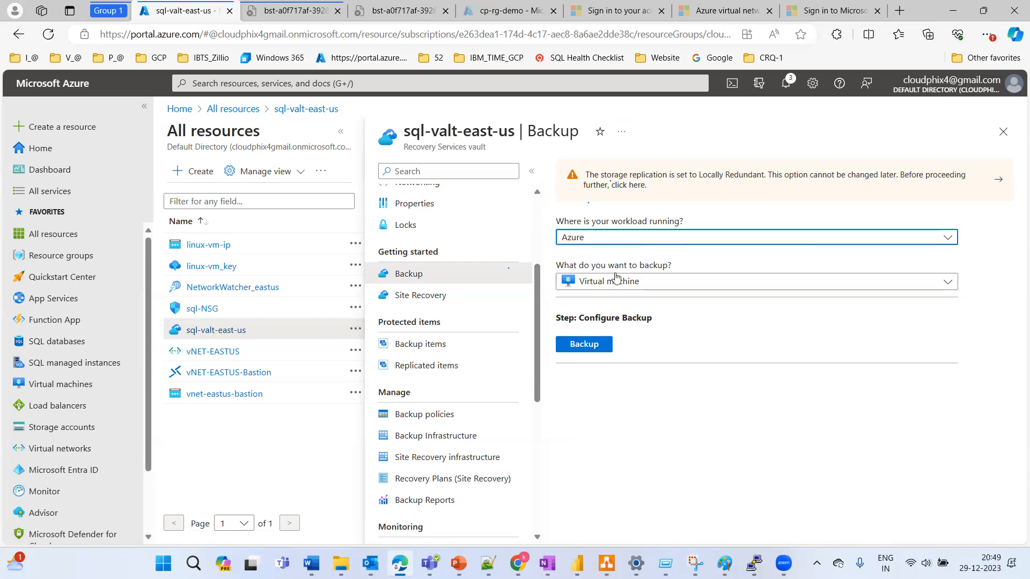
Choose SQL Server in Azure VM as the backup type, start database discovery to check the selectable virtual machines, and close the selection page
click(633, 286)
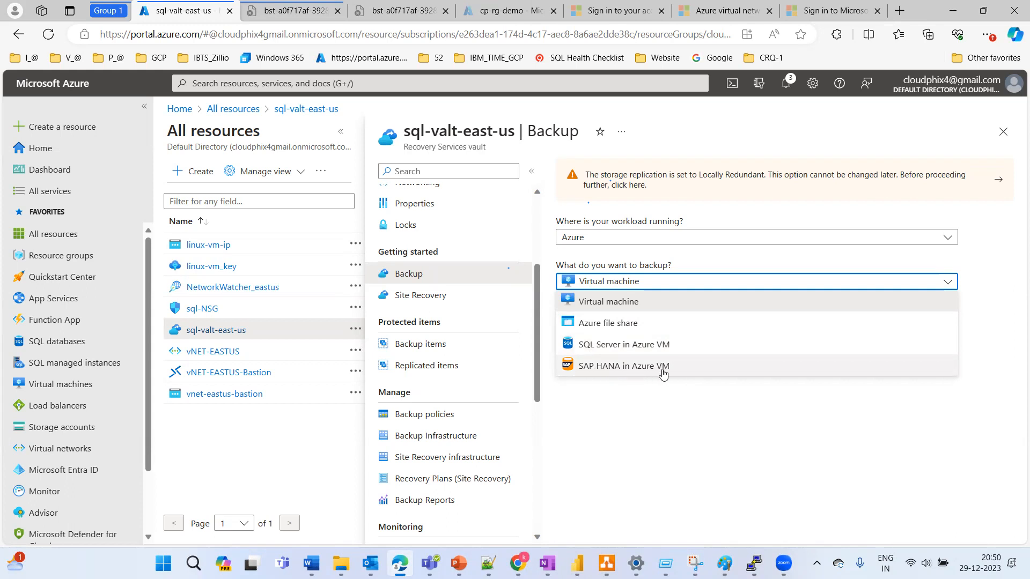
click(662, 448)
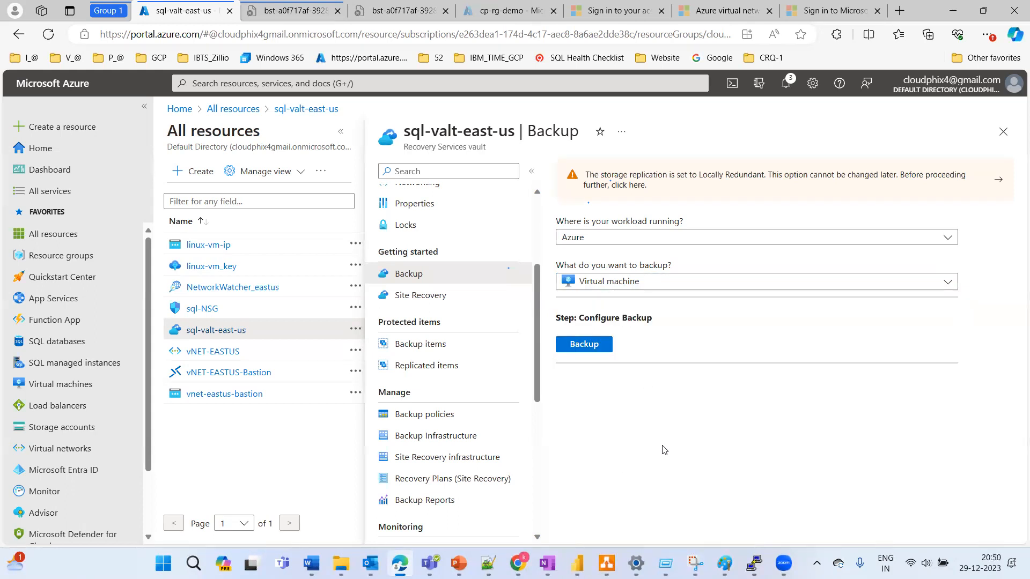
click(630, 282)
click(617, 345)
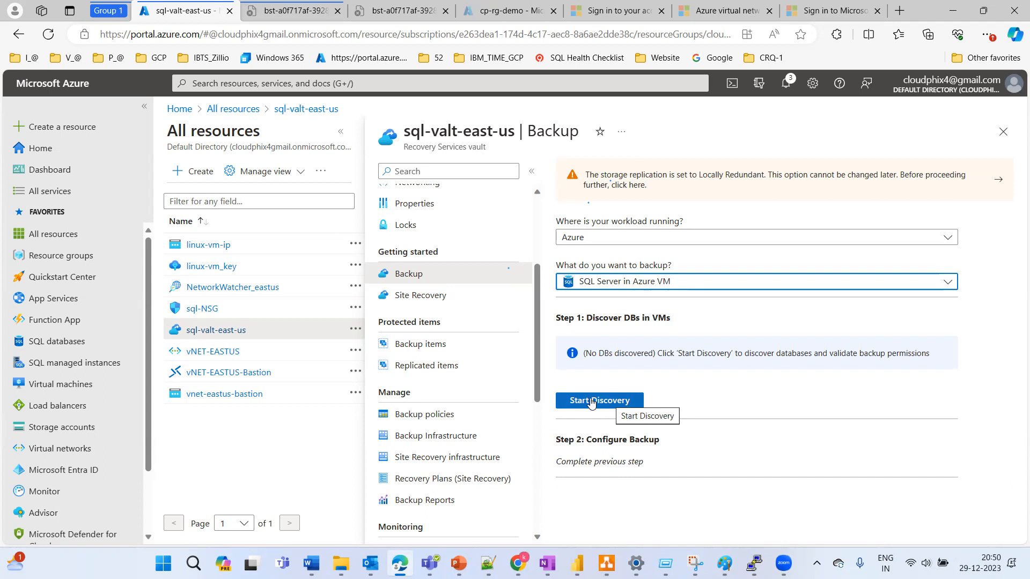
click(591, 402)
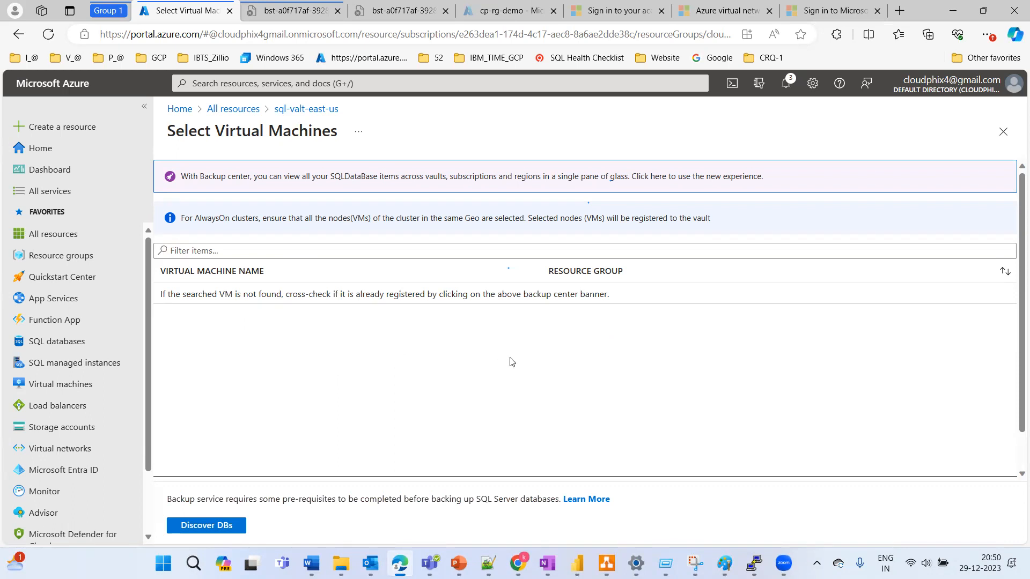
click(1003, 133)
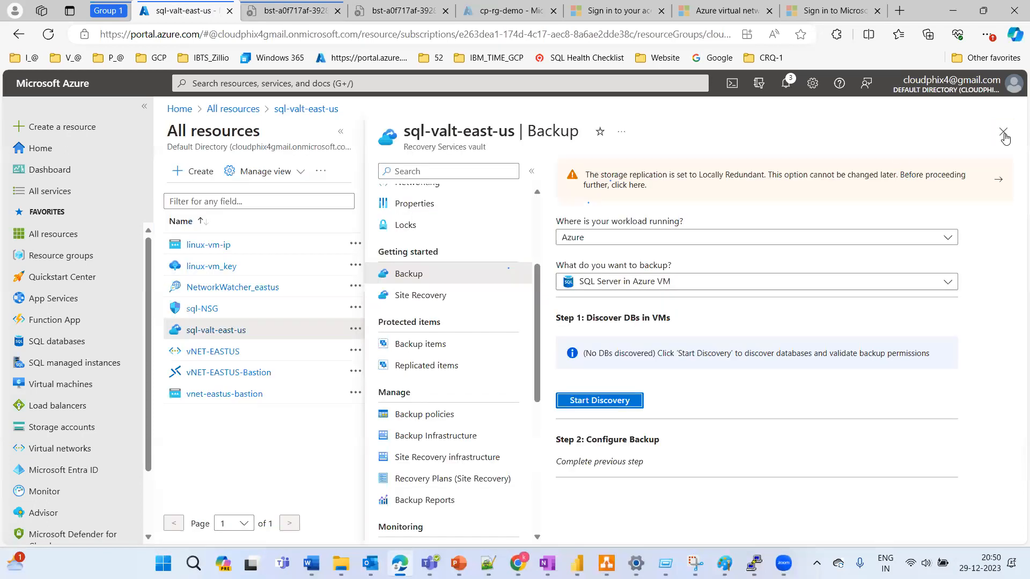
Switch the backup type to Virtual machine, examine the Configure backup page with its Standard DefaultPolicy details, and close it without enabling backup
click(635, 281)
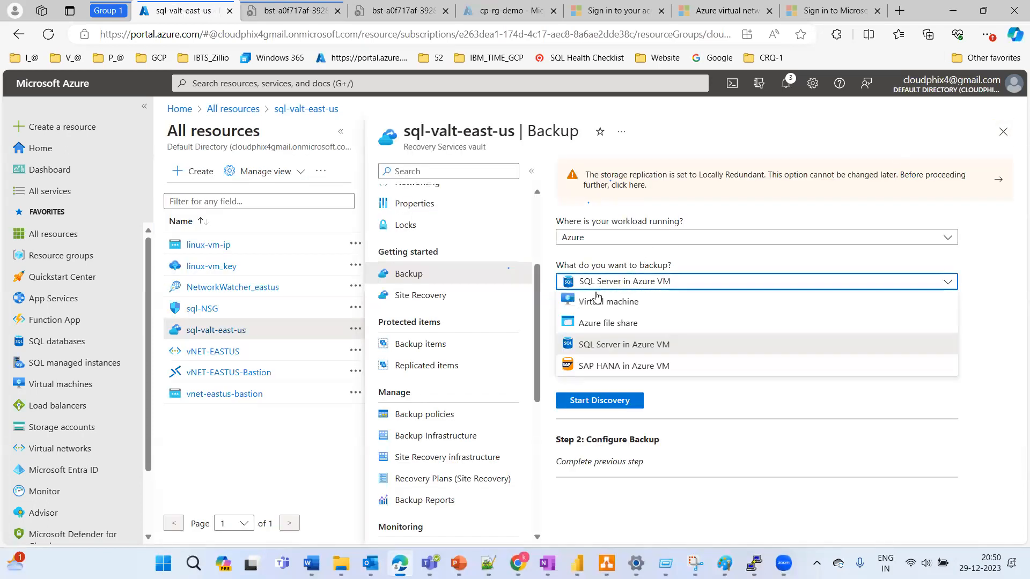
click(597, 301)
click(584, 344)
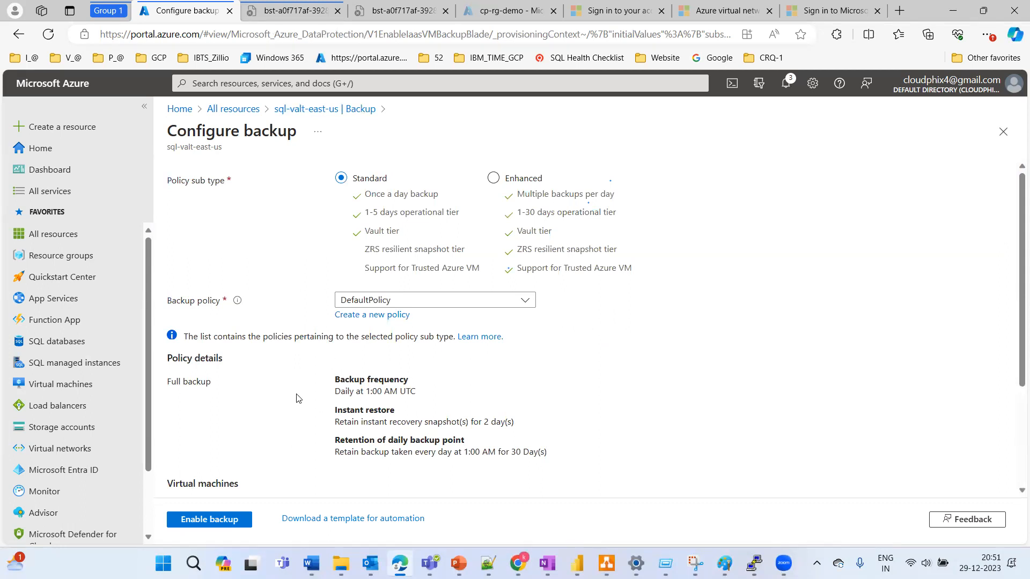
click(1001, 134)
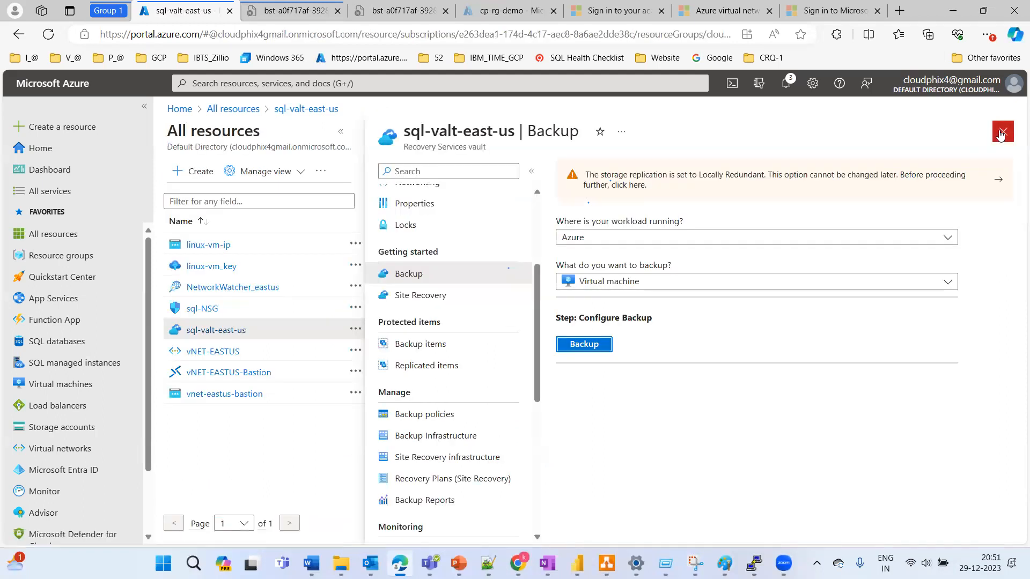
Close the sql-valt-east-us vault and open the list of virtual machines
click(1001, 133)
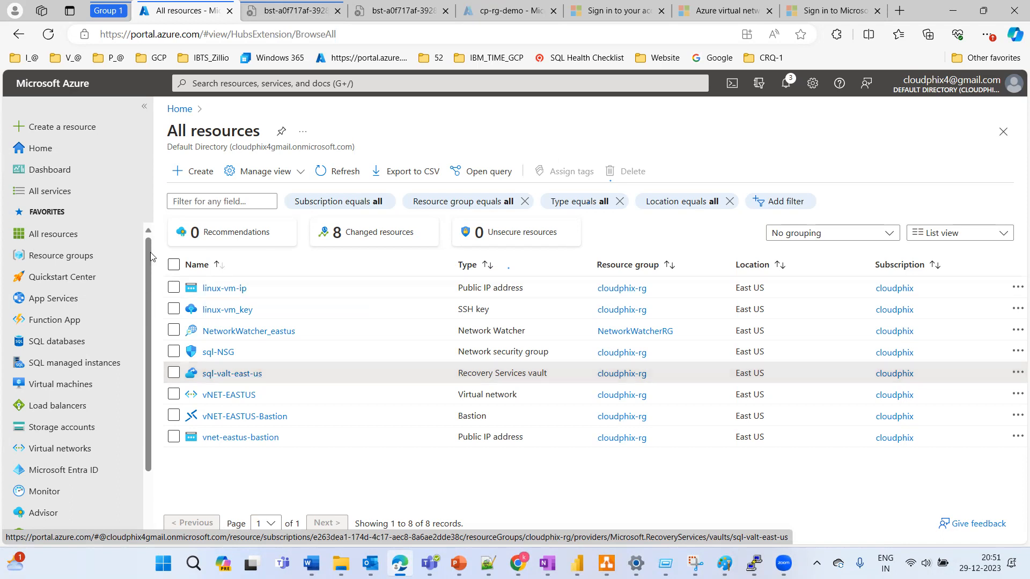
drag(150, 257, 151, 359)
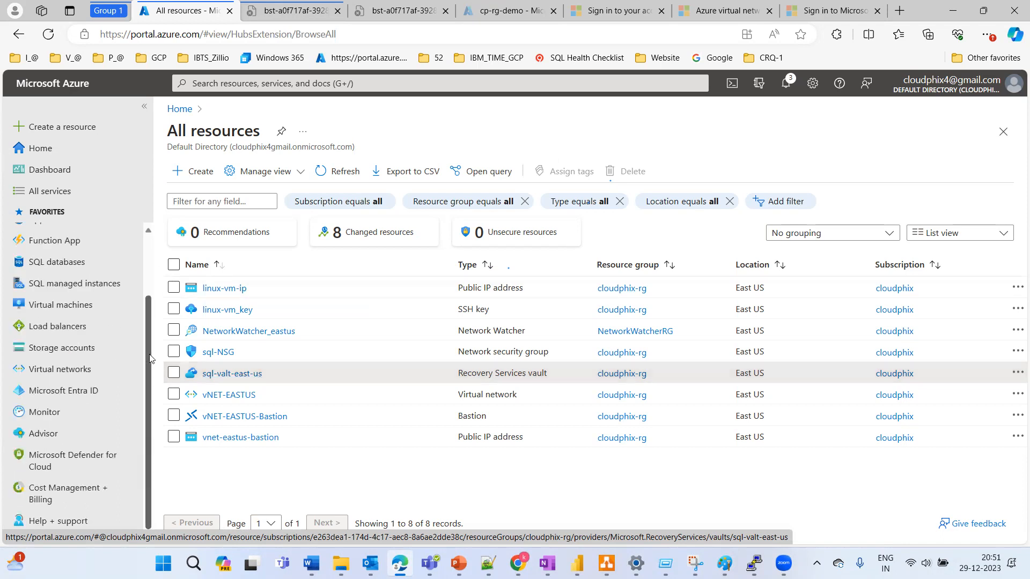
click(57, 314)
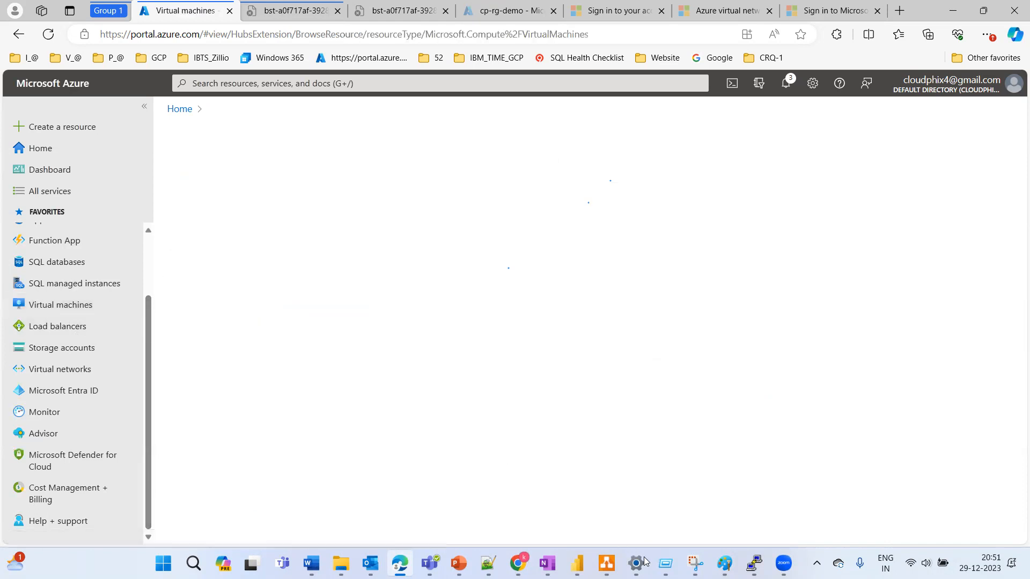
Switch to the vNET.drawio diagram in draw.io and annotate the region, Subnet-1, the PRD-VM and its link to the vault with blue strokes
key(alt+Tab)
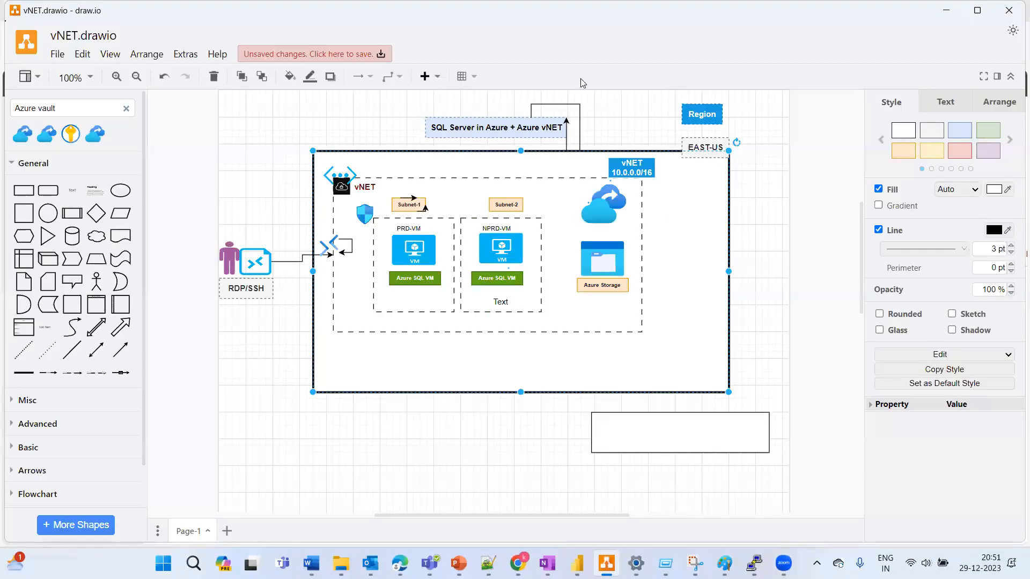
click(689, 171)
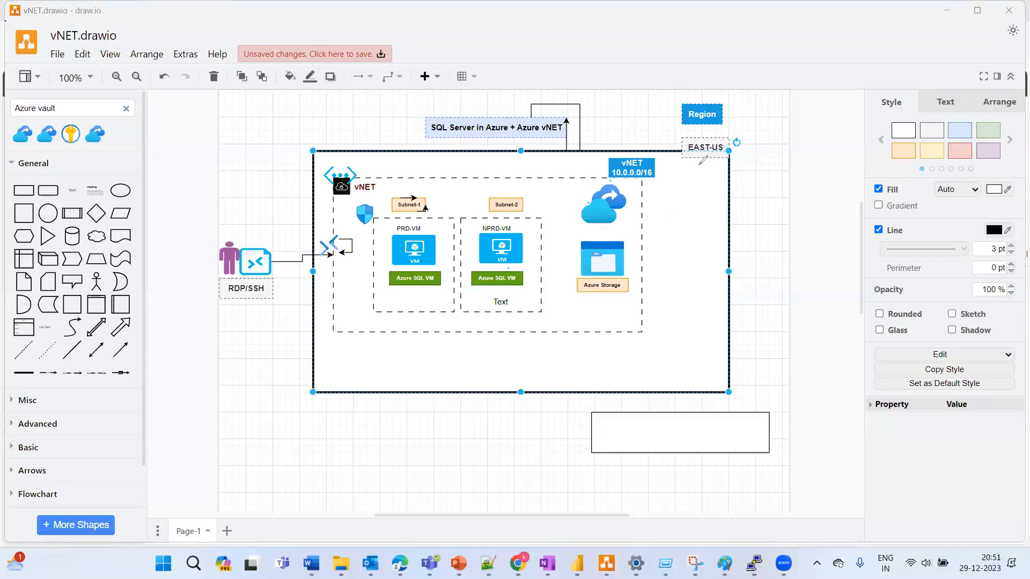
drag(697, 139, 654, 160)
drag(414, 214, 438, 190)
drag(616, 215, 659, 199)
mouse_move(416, 225)
mouse_down()
mouse_move(396, 232)
mouse_move(416, 328)
mouse_move(438, 226)
mouse_up()
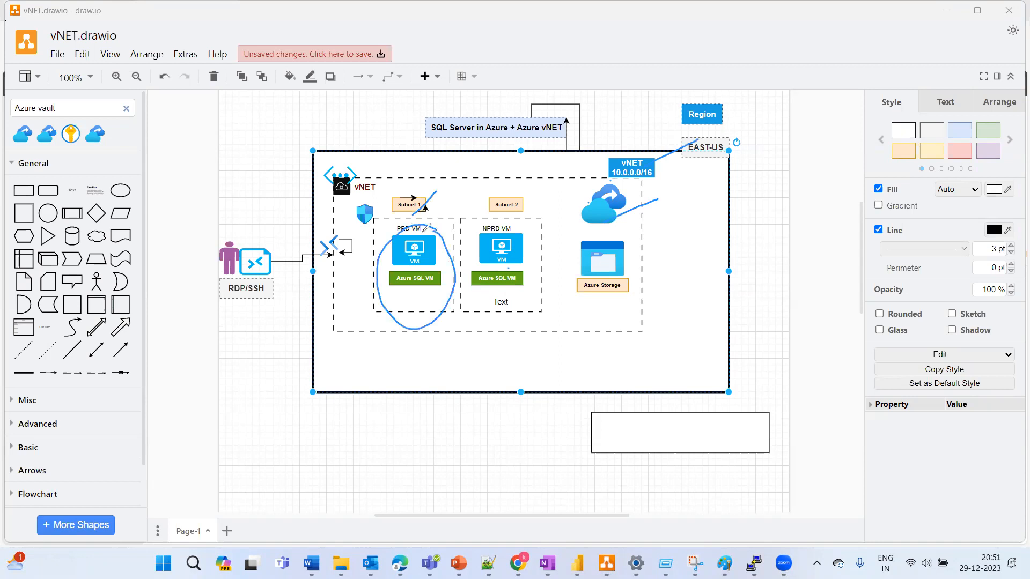
mouse_move(427, 231)
mouse_down()
mouse_move(565, 184)
mouse_move(605, 191)
mouse_move(587, 185)
mouse_move(569, 220)
mouse_move(603, 183)
mouse_up()
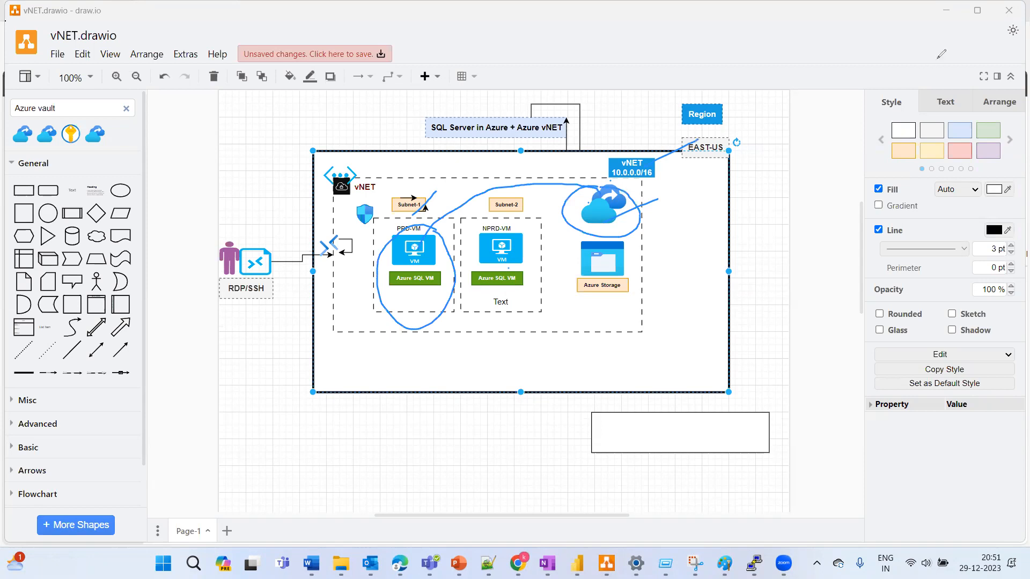
Return to the Azure virtual machines list in the browser and erase the blue annotation strokes from the screen
click(945, 18)
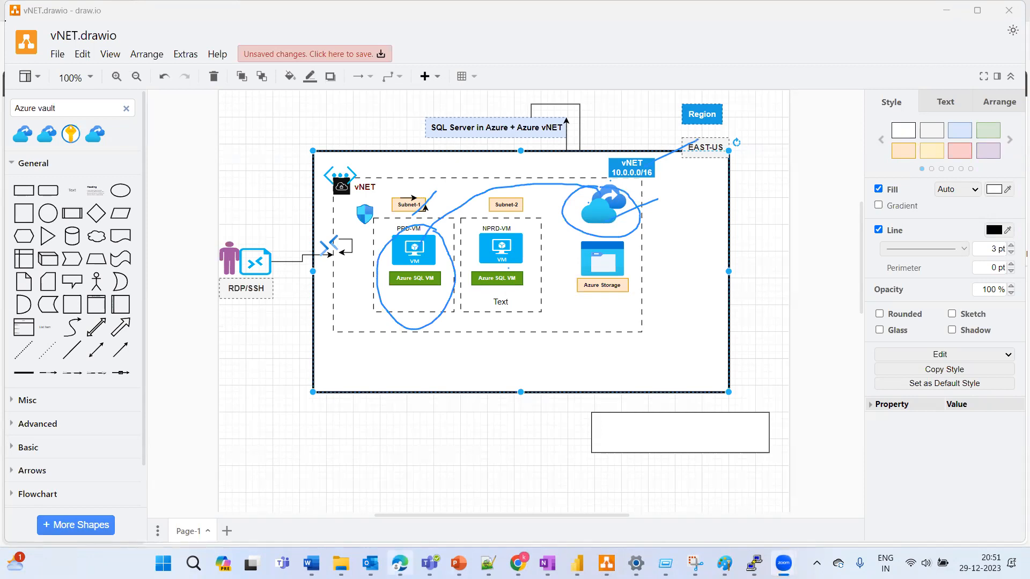
click(399, 563)
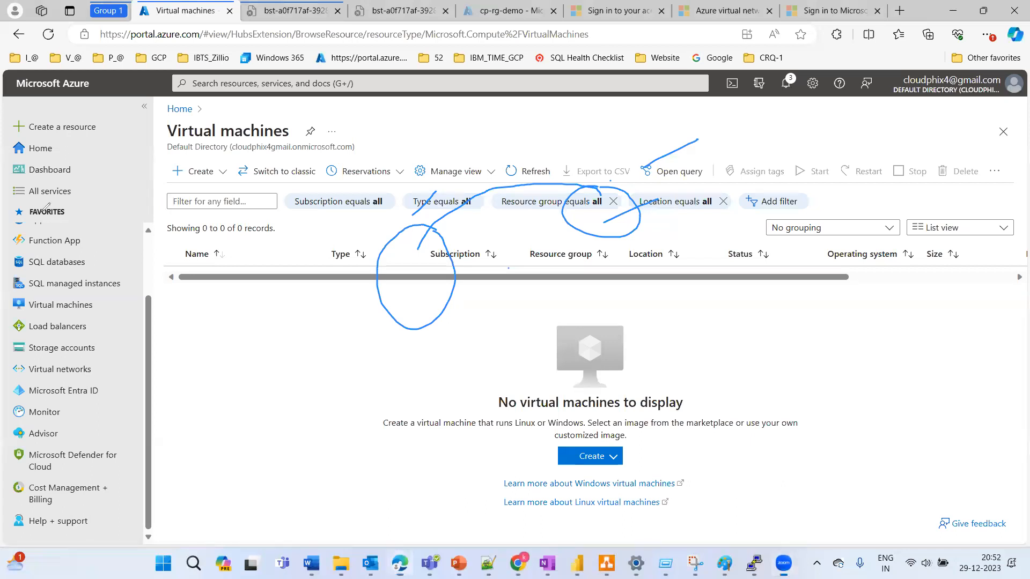
click(4, 231)
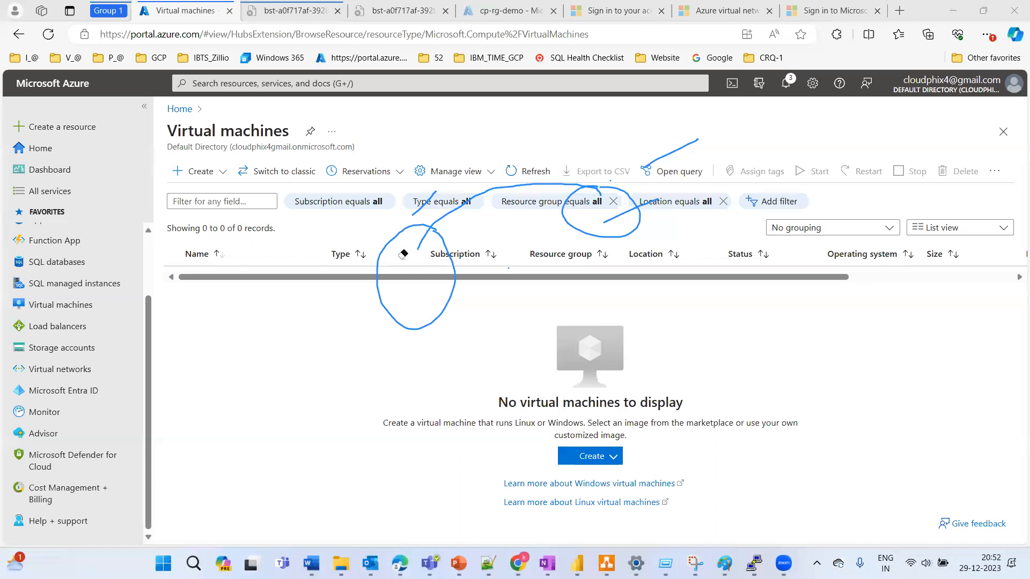
drag(654, 162, 522, 265)
click(633, 208)
click(416, 212)
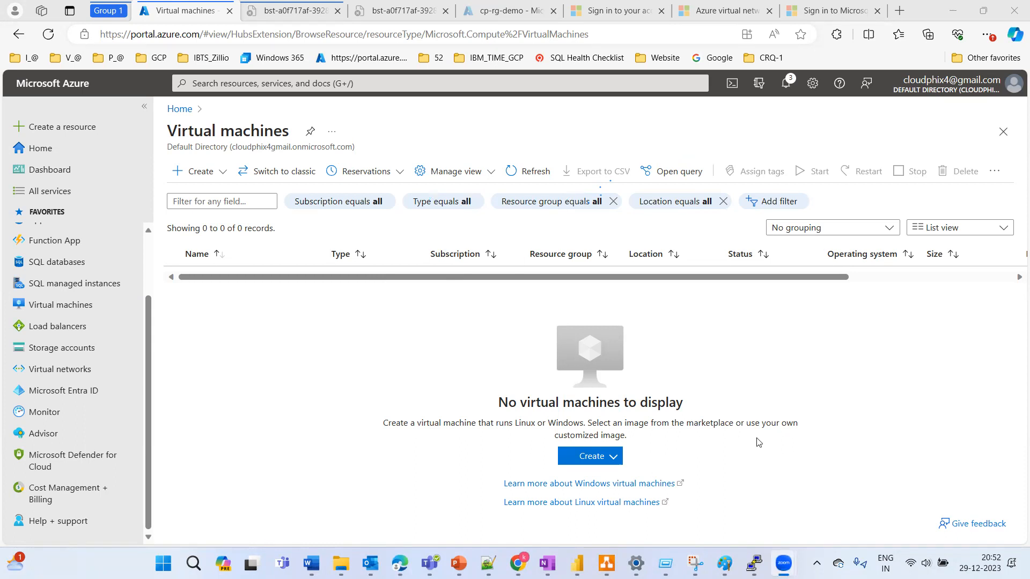
Switch to the blank untitled drawing in Paint and draw a large cloud-shaped thought callout on the canvas
mouse_move(725, 561)
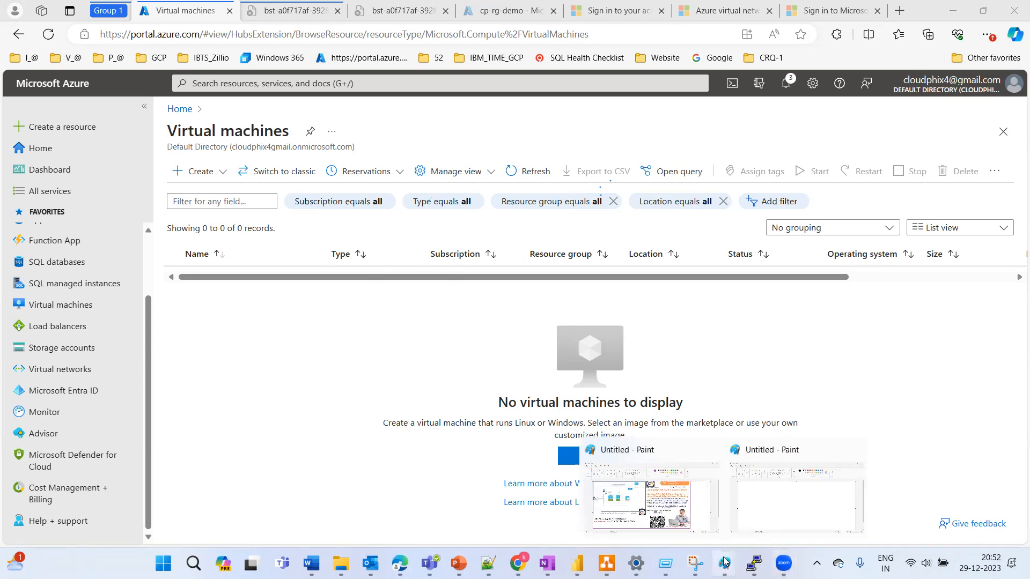
click(778, 503)
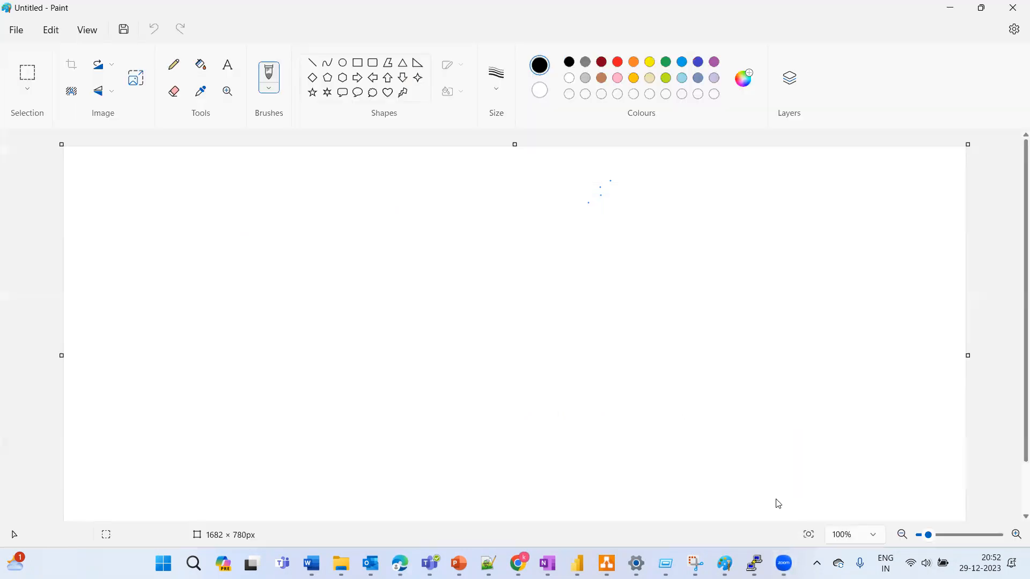
click(228, 65)
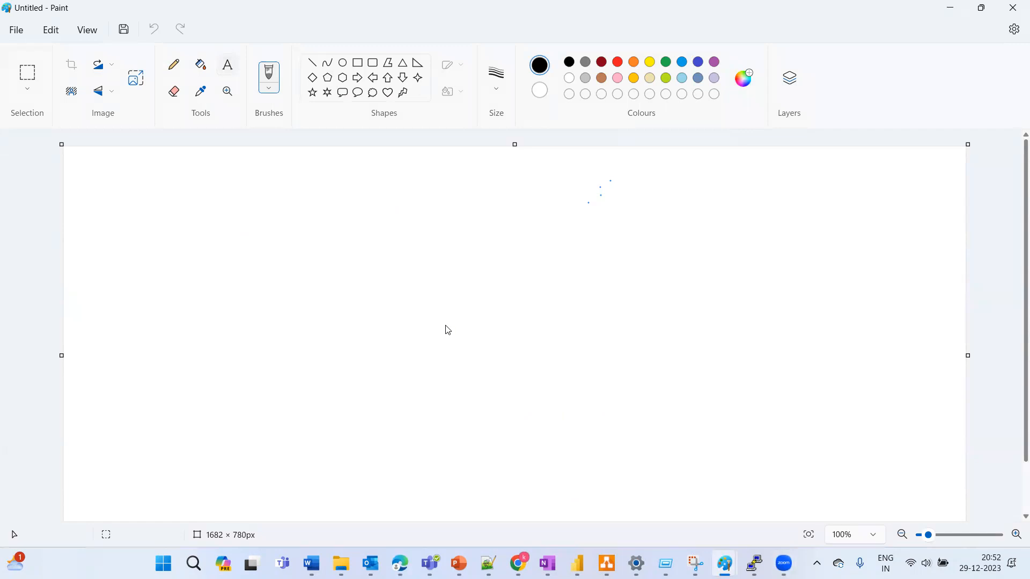
click(228, 65)
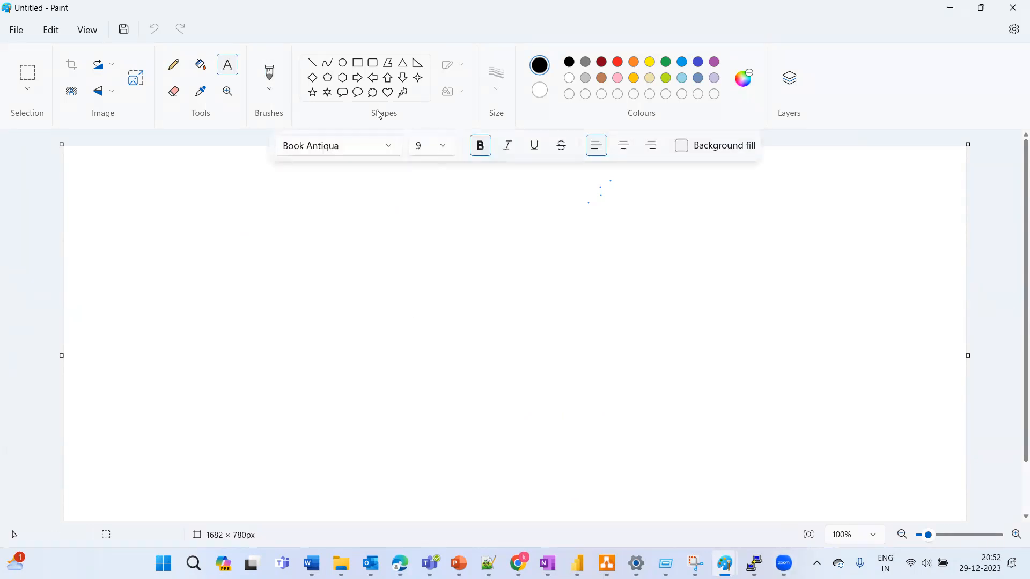
click(373, 92)
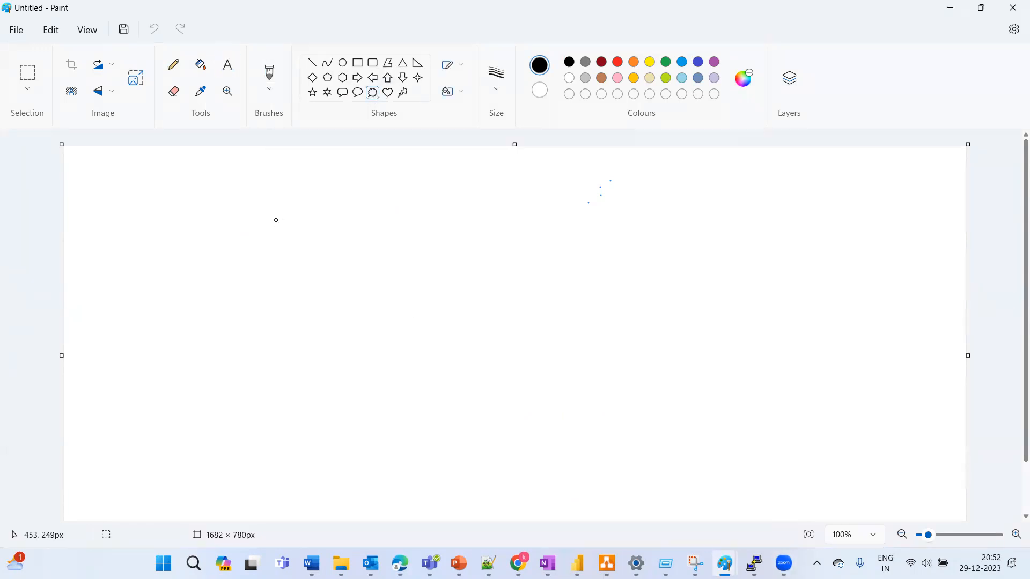
drag(271, 192, 501, 318)
drag(493, 391, 562, 445)
click(744, 386)
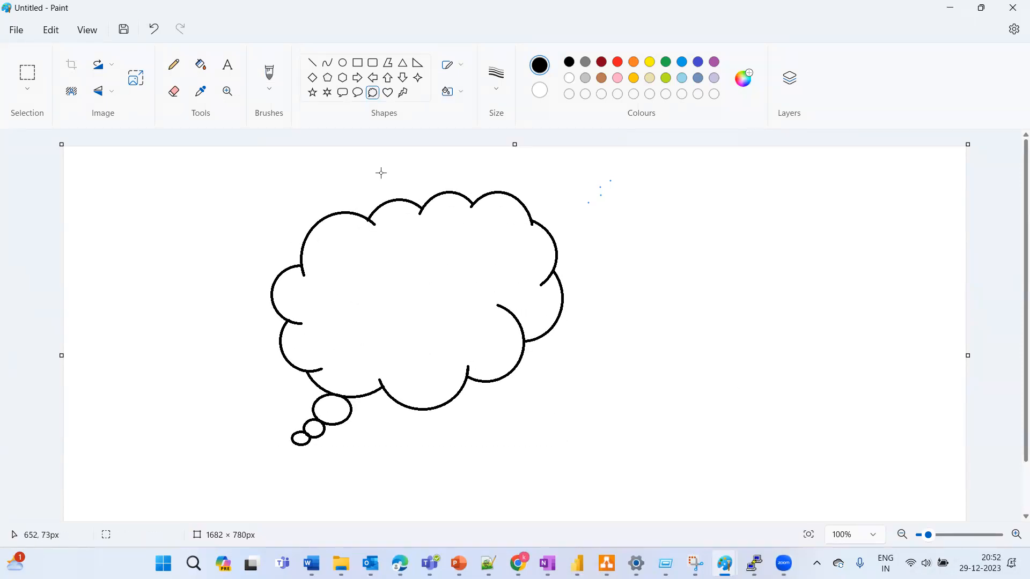
Draw two overlapping tall rounded rectangles to the right of the cloud callout
click(375, 63)
drag(720, 281, 775, 434)
drag(742, 225, 808, 343)
click(906, 340)
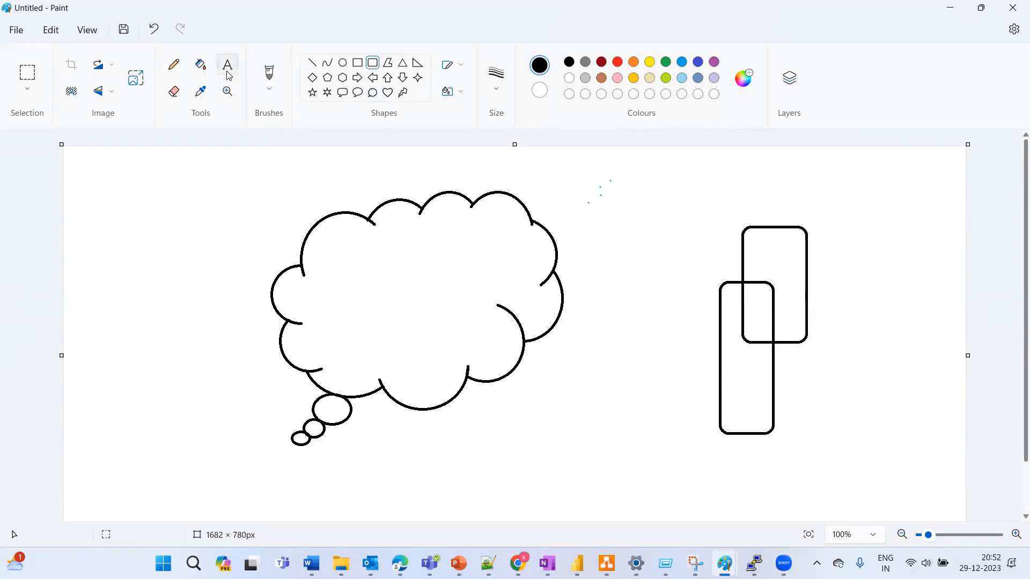
Add a text box about 168 × 31 px below the cloud callout containing "Cost ---"
click(227, 67)
click(173, 65)
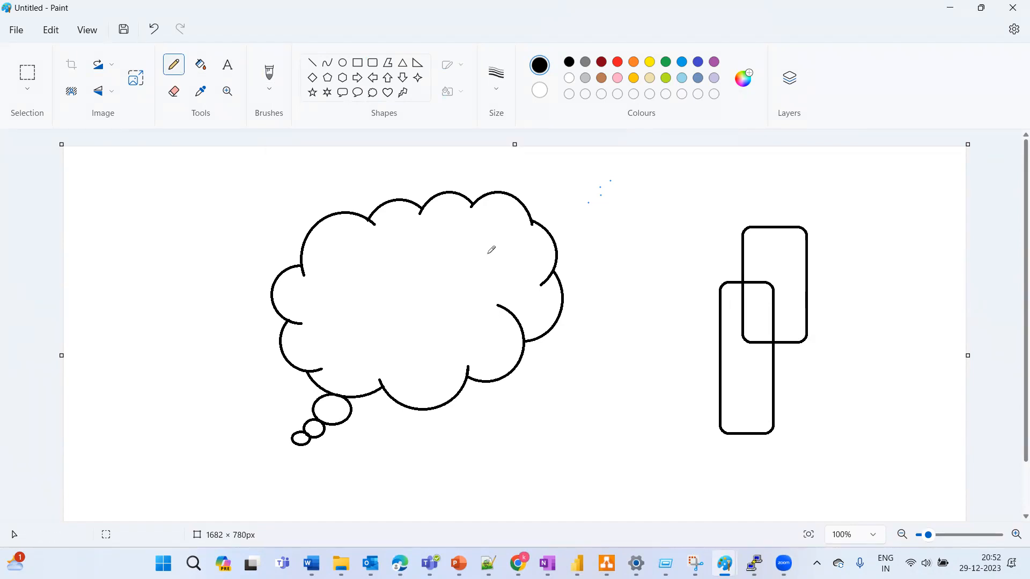
click(231, 67)
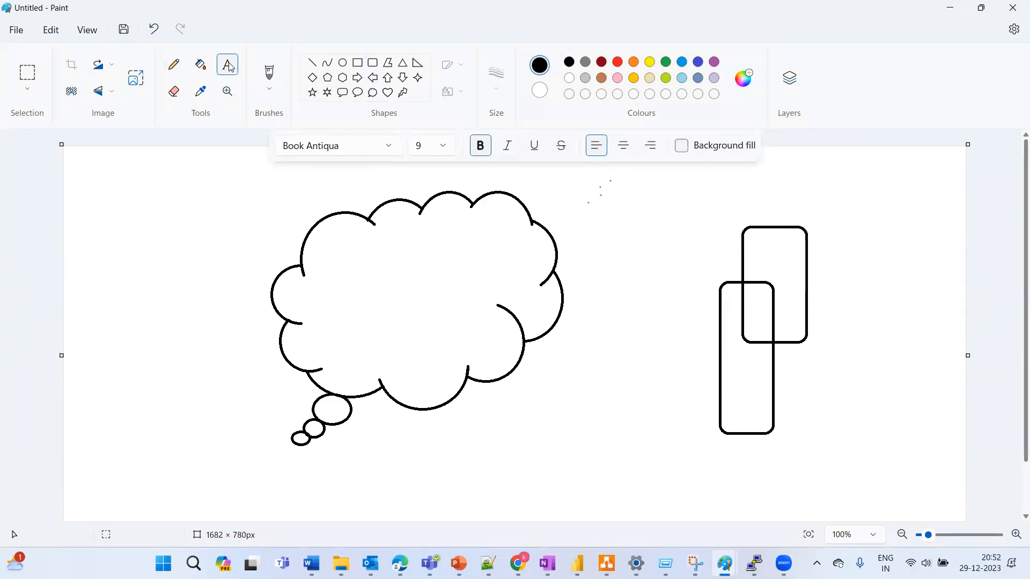
click(673, 218)
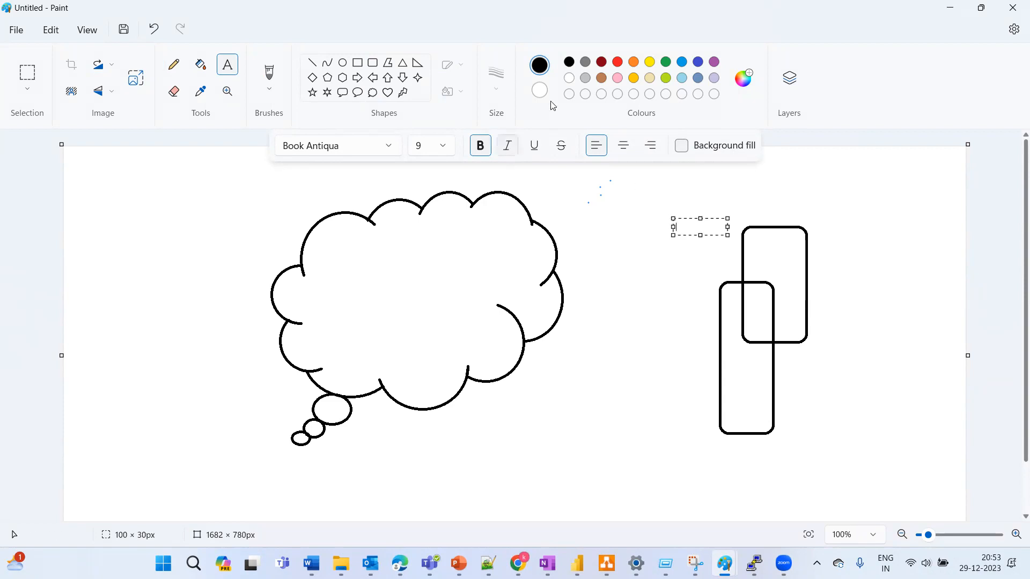
click(580, 207)
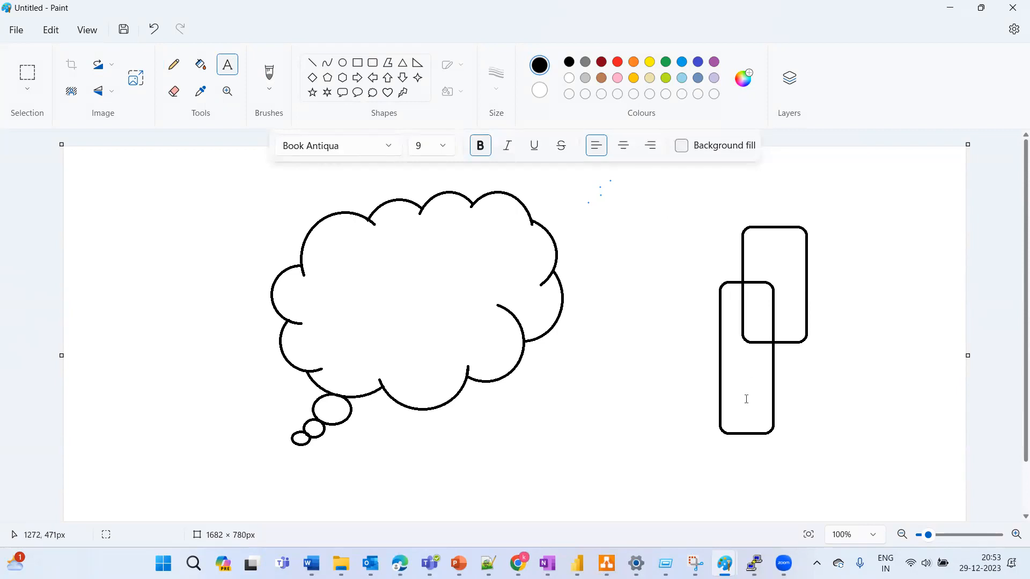
drag(457, 457, 548, 474)
text(Cost ---)
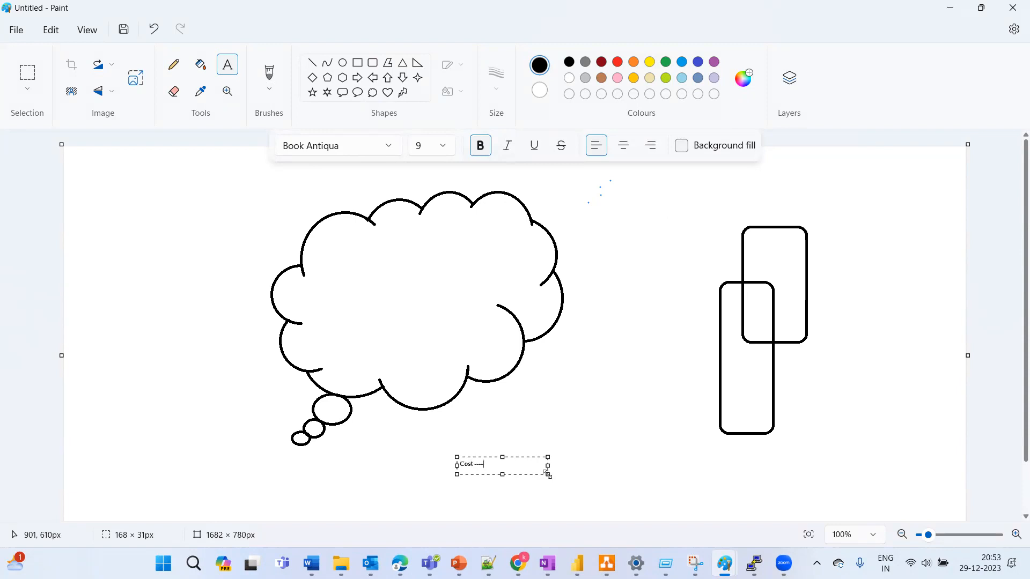
Set the font size of the Cost text to 16 and its font to Bodoni MT
click(442, 151)
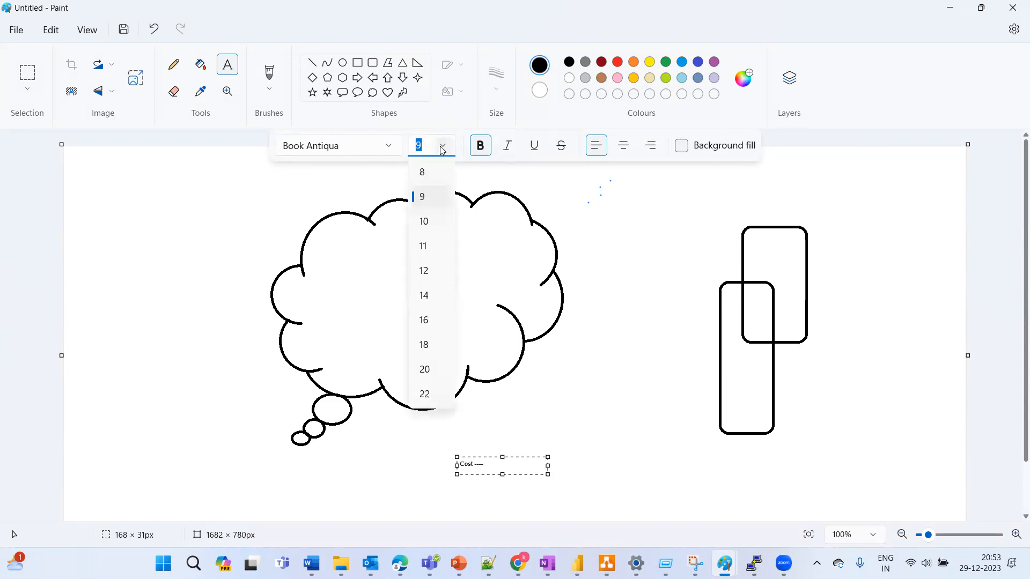
click(425, 323)
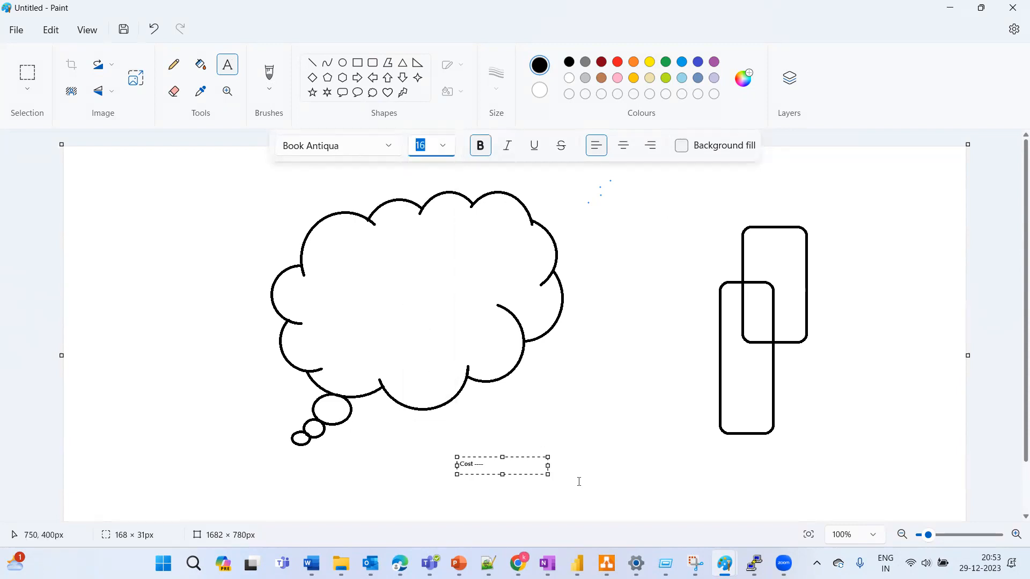
click(392, 147)
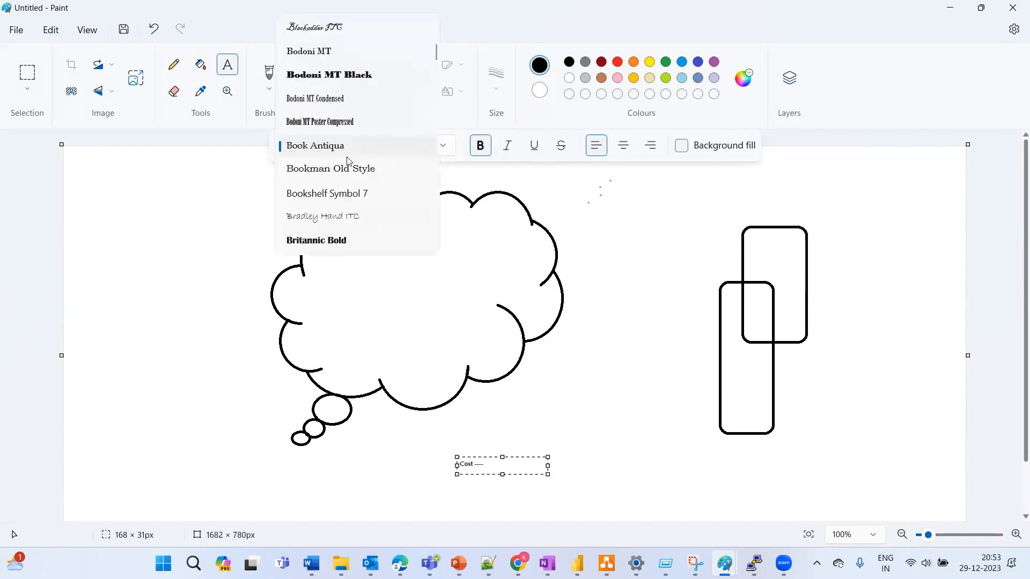
click(321, 51)
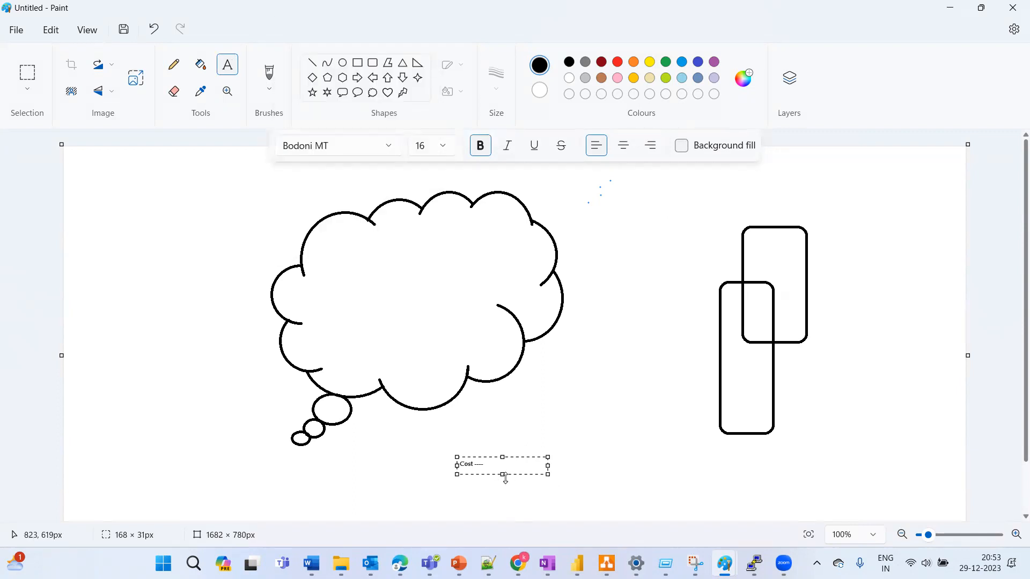
Enlarge the Cost text box to 375 × 136 px and make it read "On -prim" above "Cost ---->" without bold
drag(504, 475, 508, 526)
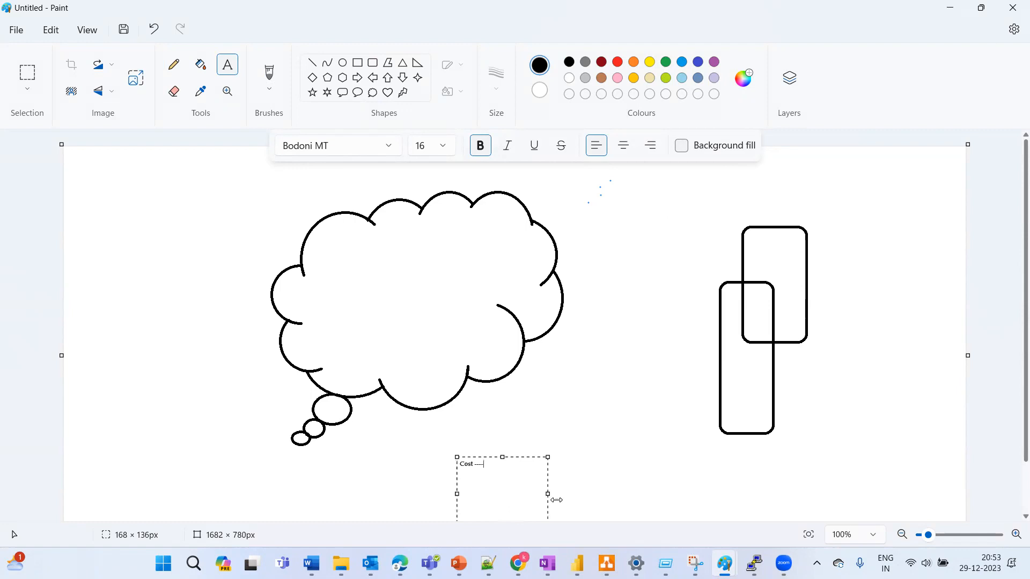
drag(549, 495, 659, 462)
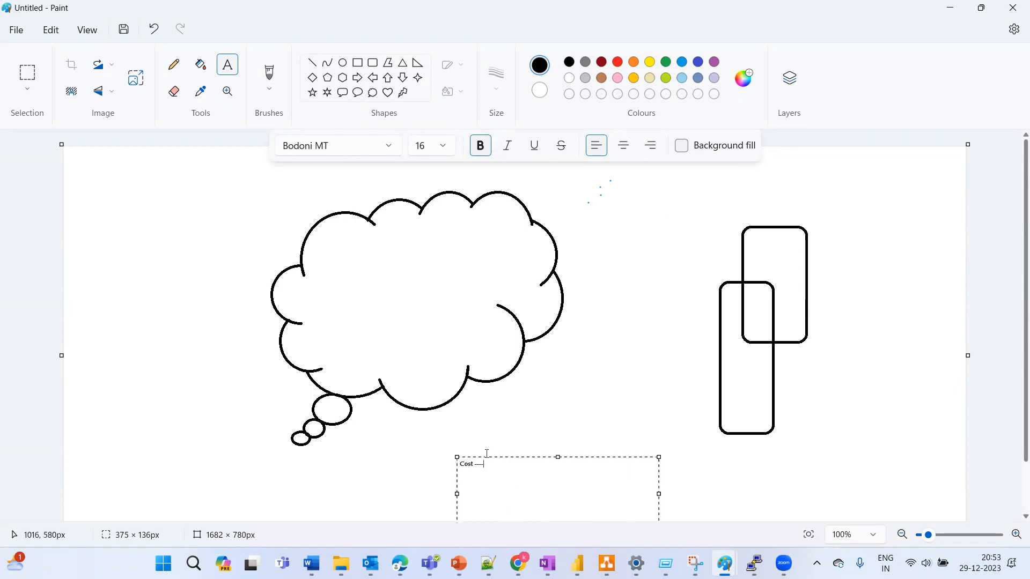
click(463, 464)
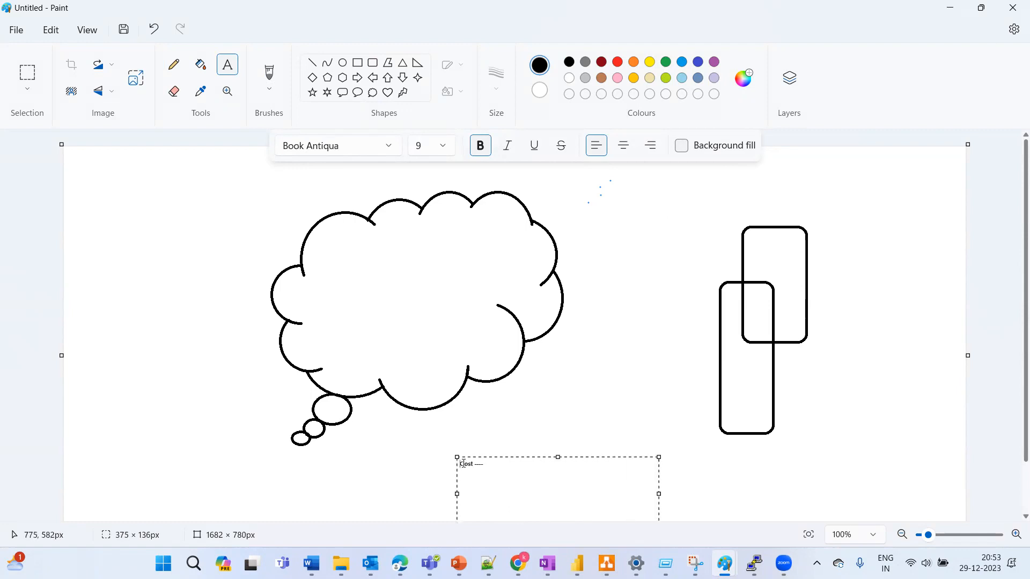
key(Return)
text(Con)
text( -pr)
text(im)
key(ctrl+a)
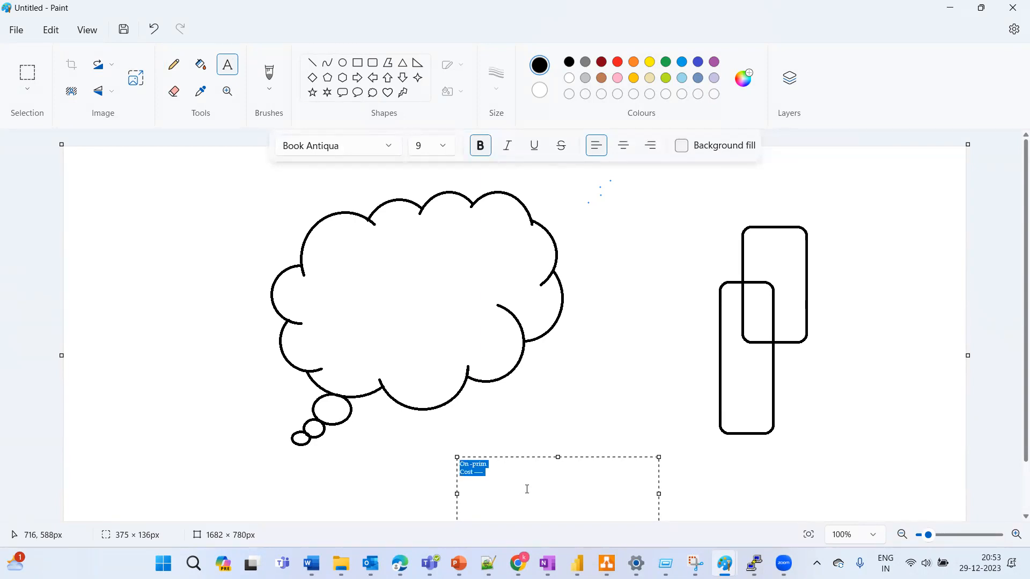
click(530, 484)
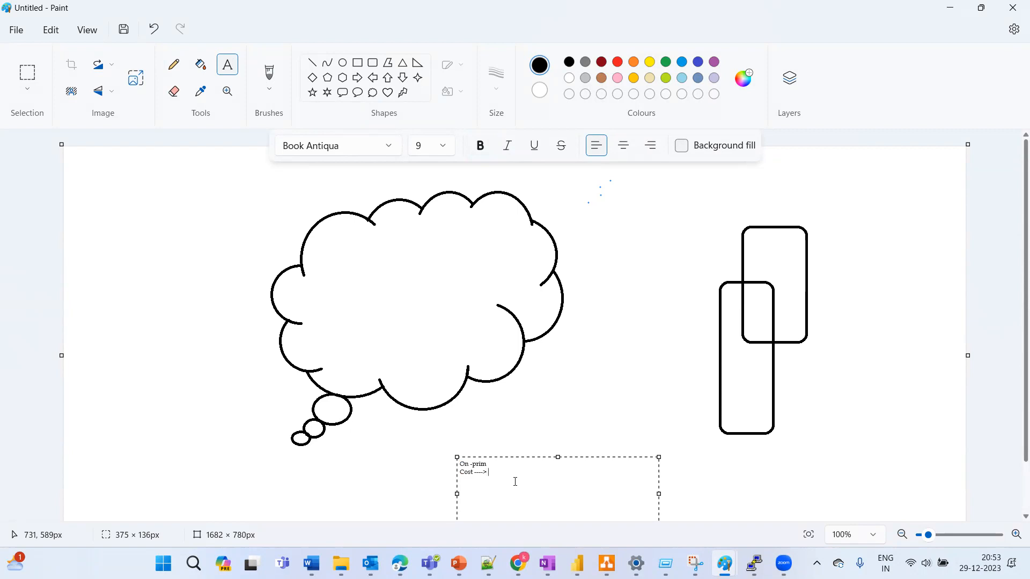
click(816, 329)
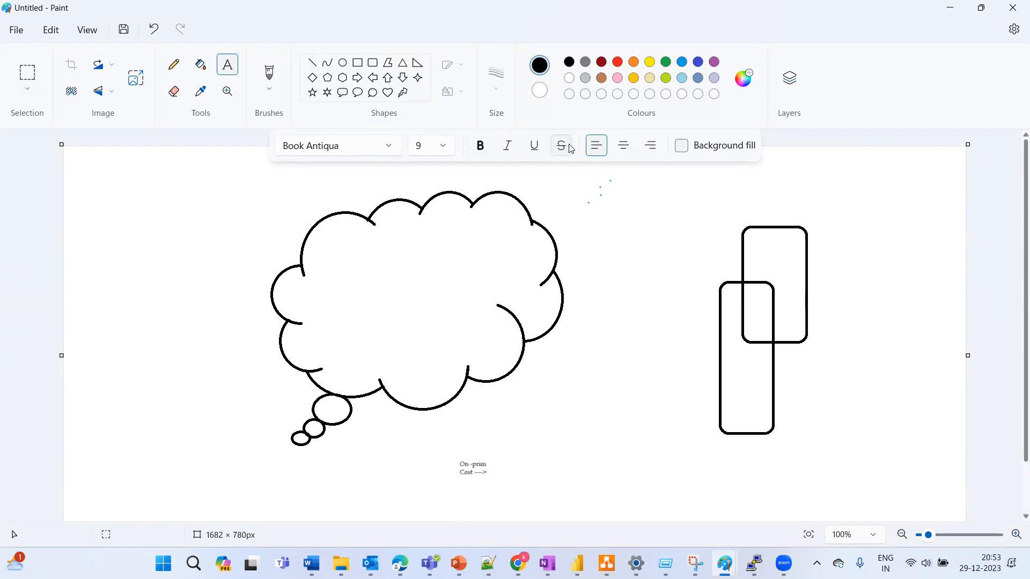
Draw a small upright rectangle to the lower right of the two overlapping rounded rectangles
click(358, 64)
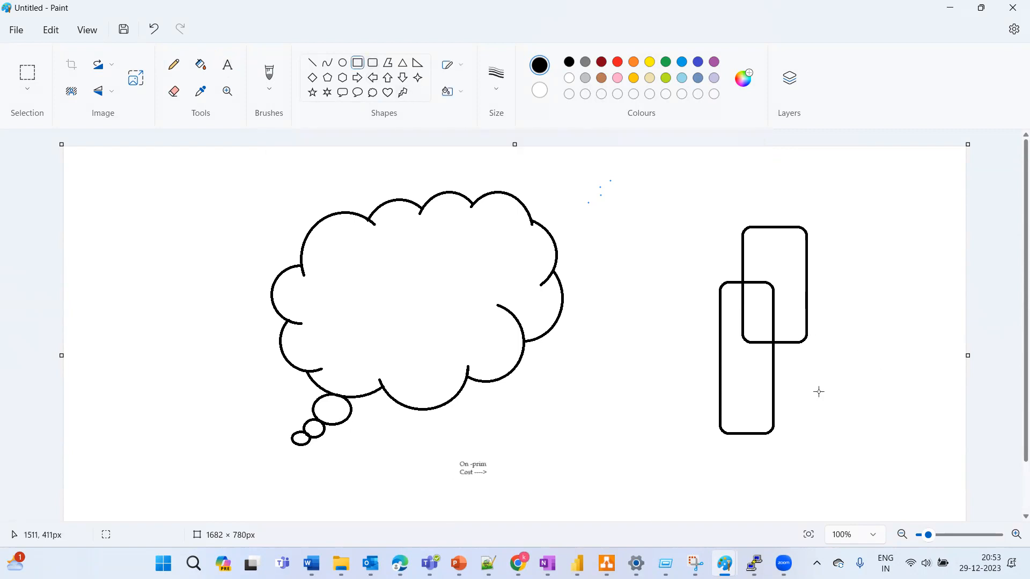
drag(796, 372, 832, 441)
click(866, 344)
Place a text box about 168 × 34 px to the right of the small rectangle and set its font to Berlin Sans FB
click(227, 64)
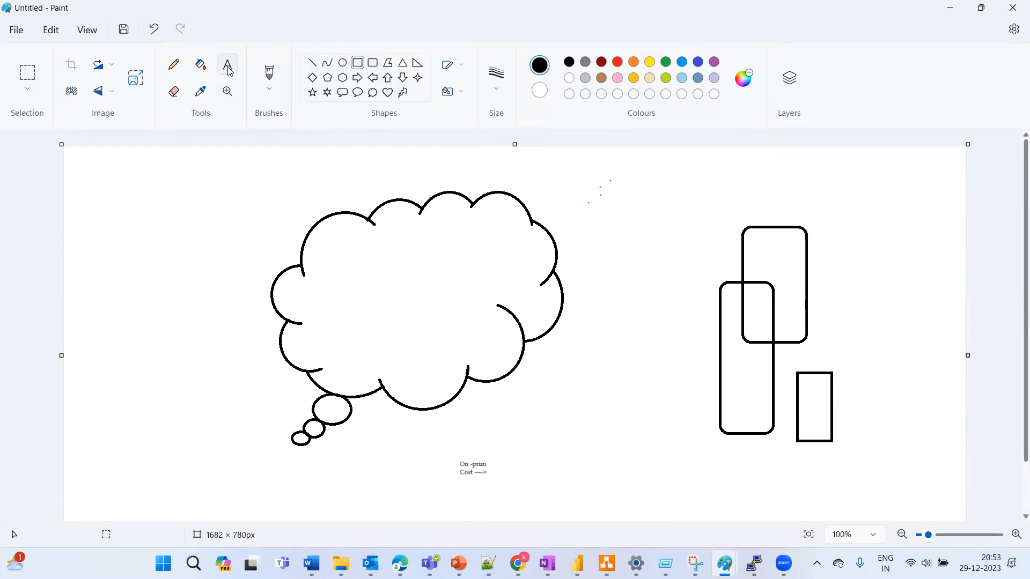
click(806, 398)
drag(858, 392, 918, 408)
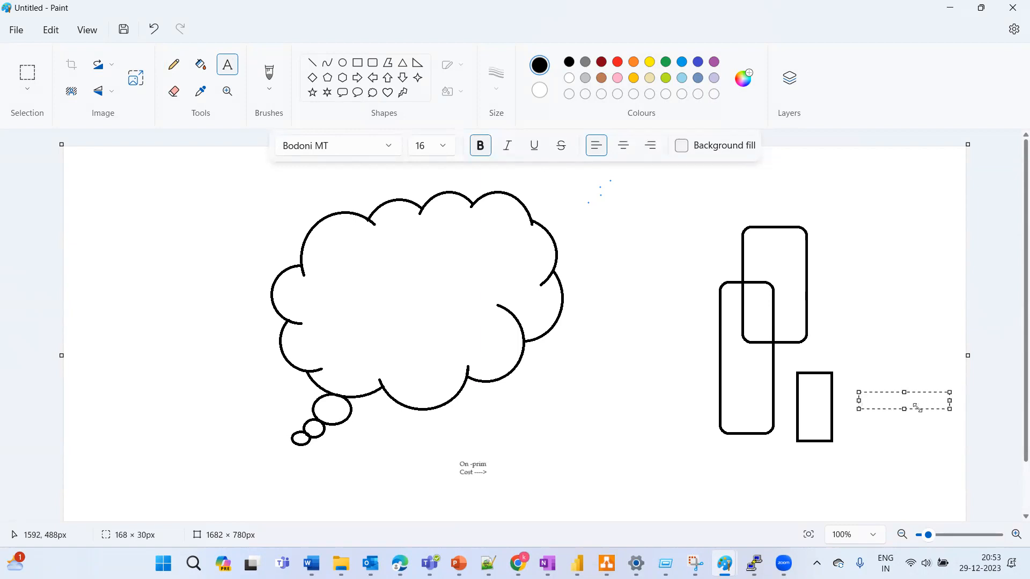
text(I)
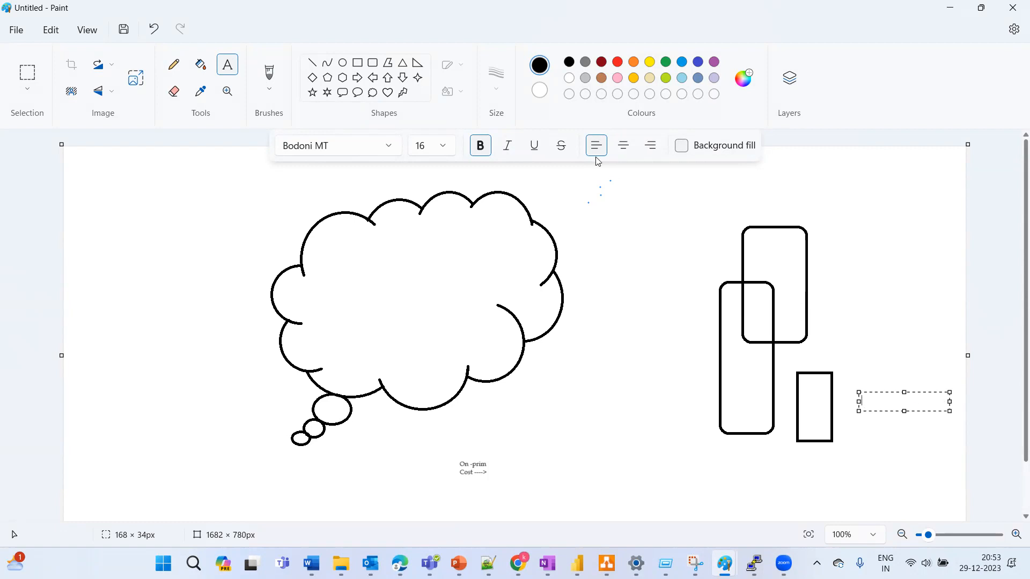
click(387, 145)
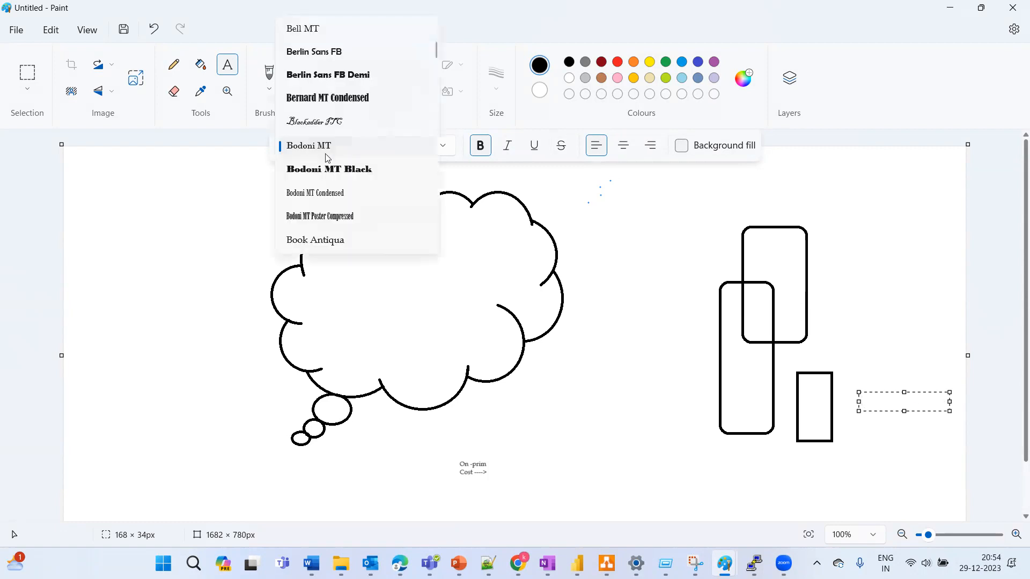
click(316, 52)
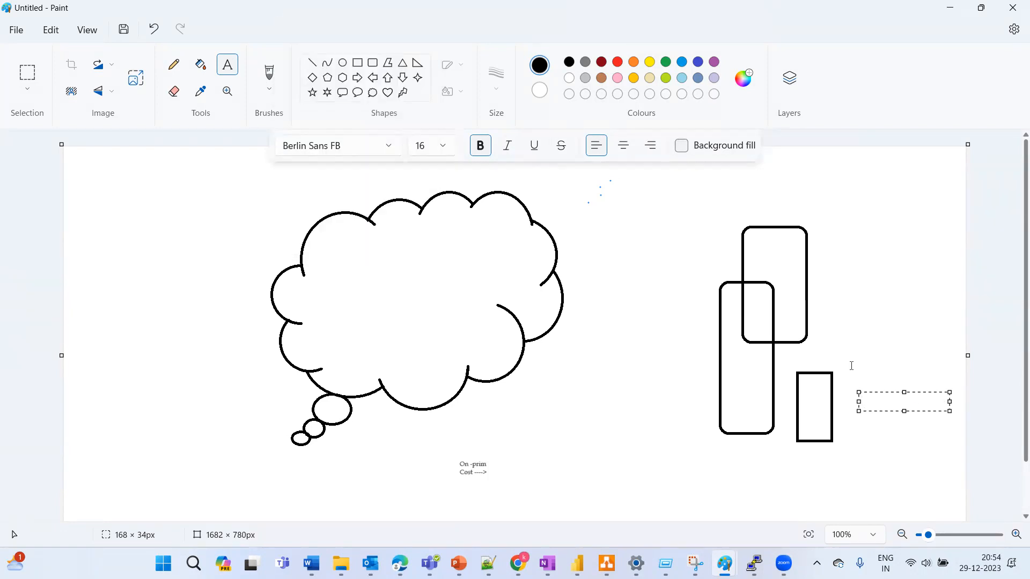
Enter "16 C+ 120 RAM" and "HD- 500 GB - 200 USD" on two lines and widen the text box past the canvas edge
click(904, 400)
text(16 C+ 120)
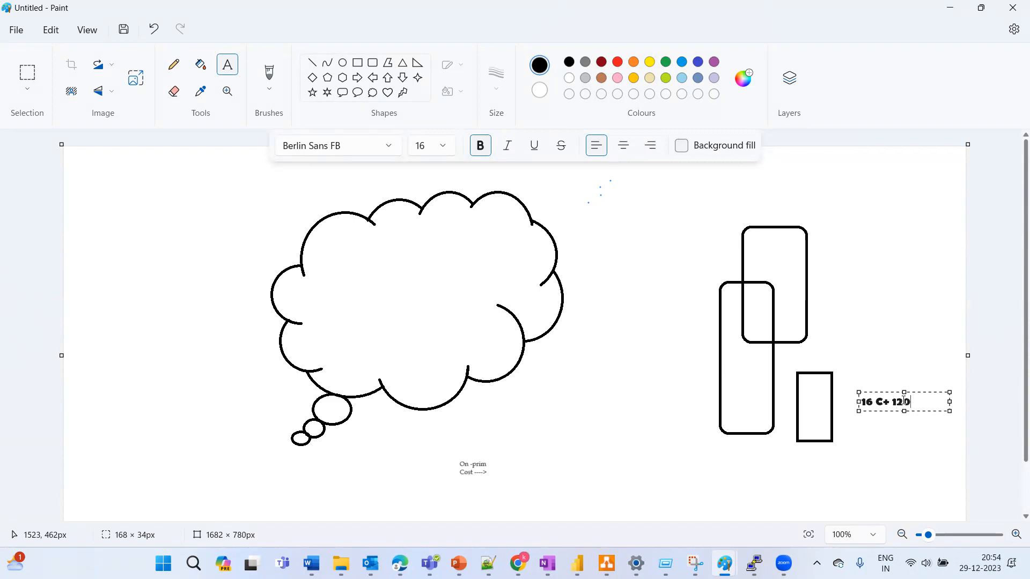
text( RAM)
key(Return)
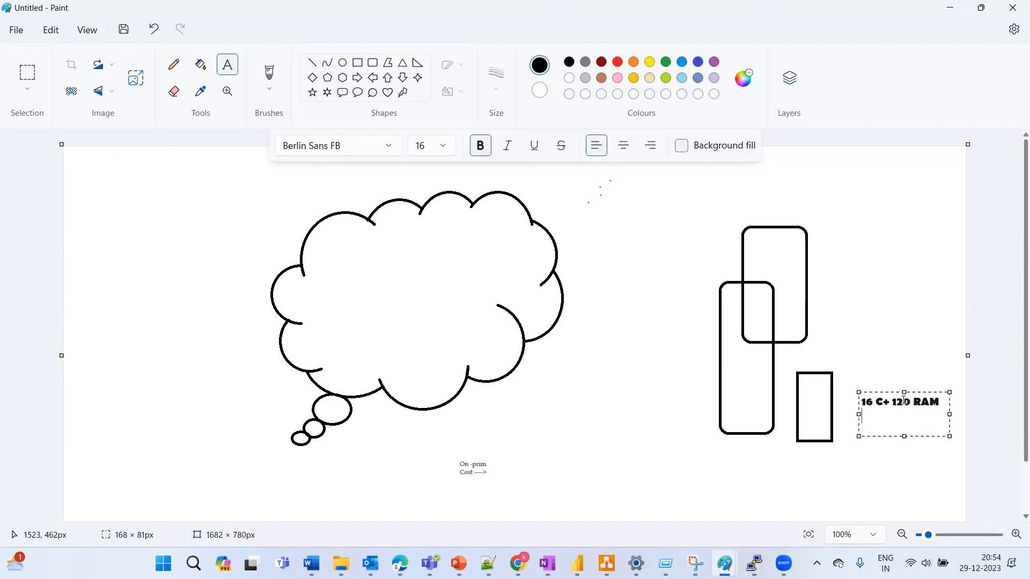
text(HD- 500 TB)
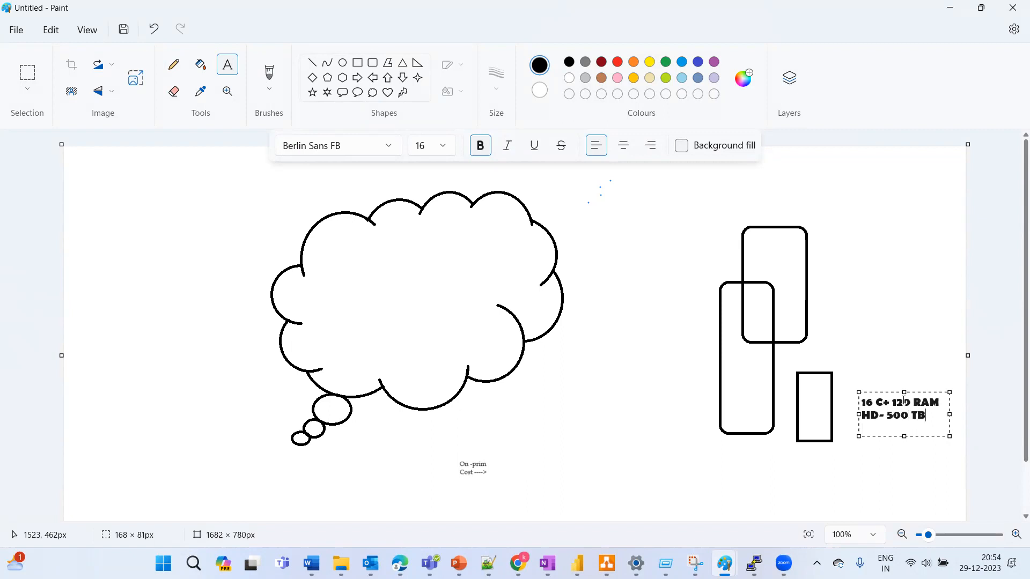
key(BackSpace)
key(BackSpace)
text(GB)
text(-200 U$D)
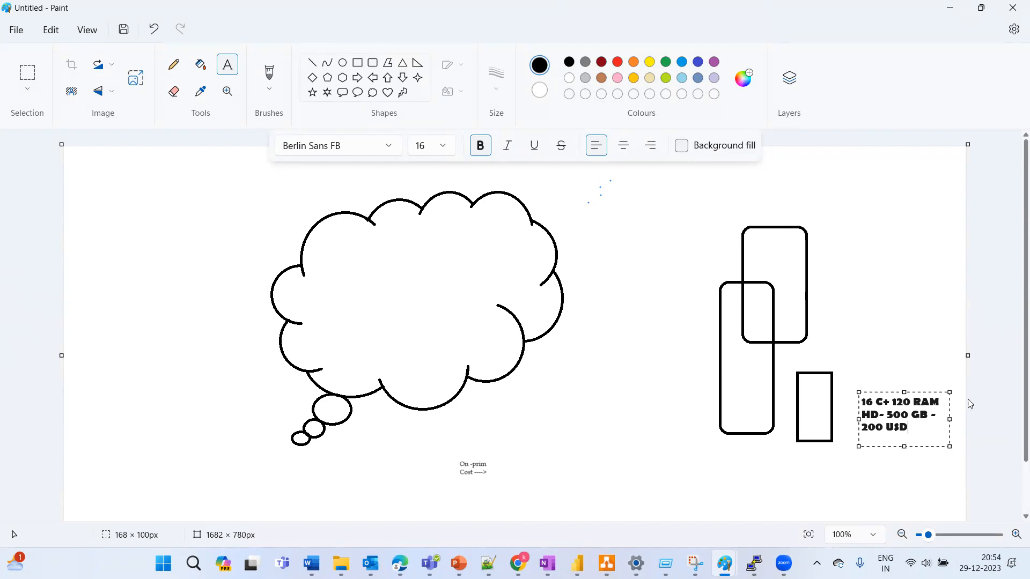
drag(949, 420, 997, 414)
click(893, 468)
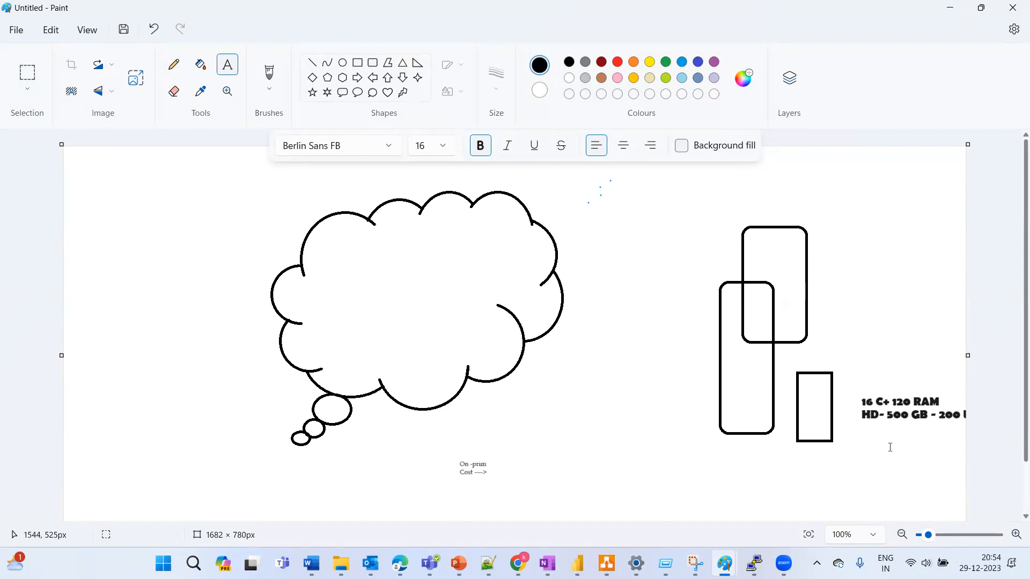
Draw a freehand pencil loop inside the small rectangle with a tail running out to just below the specification text
click(173, 65)
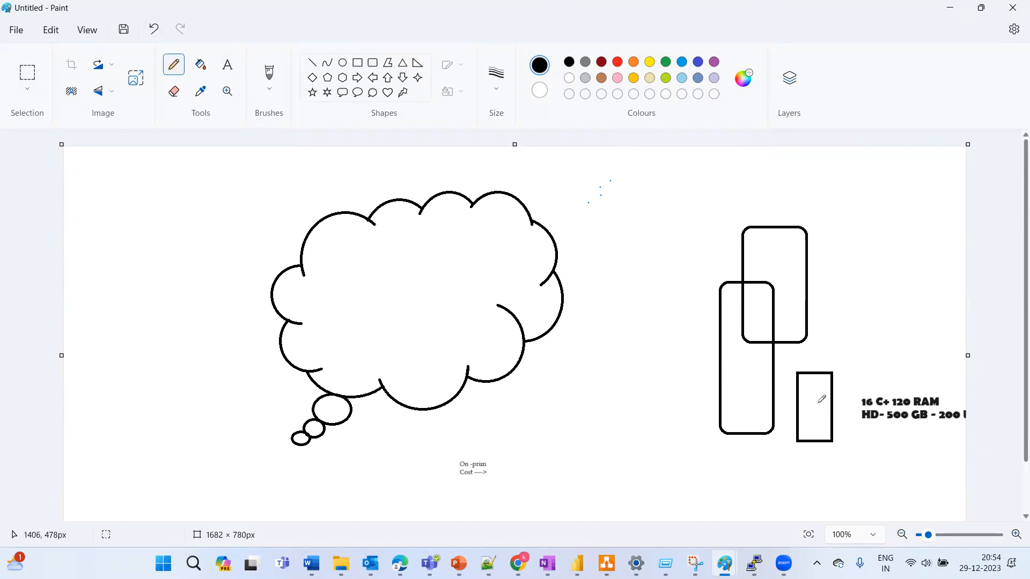
mouse_move(817, 403)
mouse_down()
mouse_move(833, 425)
mouse_move(864, 437)
mouse_up()
Add a text box at the tail's end with the lines "E-Day- Full", "6 H- Diff" and "30 Mints - log", widened to 221 px
click(229, 65)
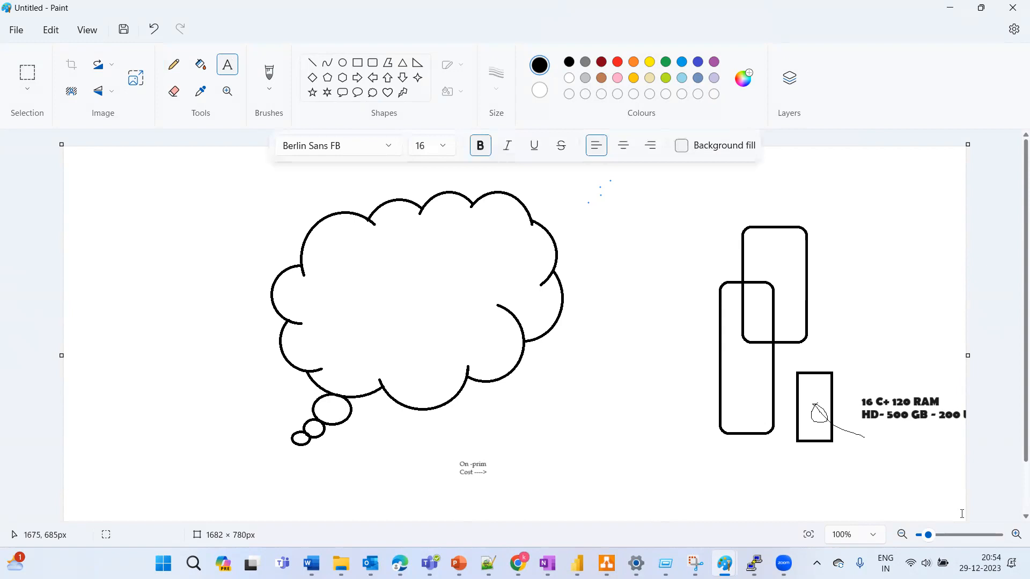
drag(859, 433, 960, 468)
text(E)
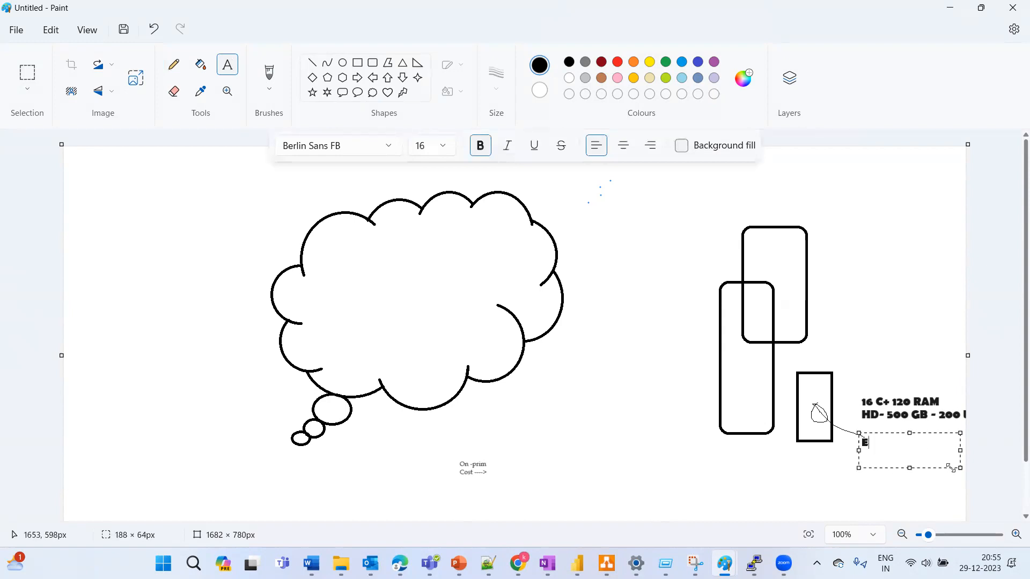
text(-Day- Full)
key(Return)
text(6 H- )
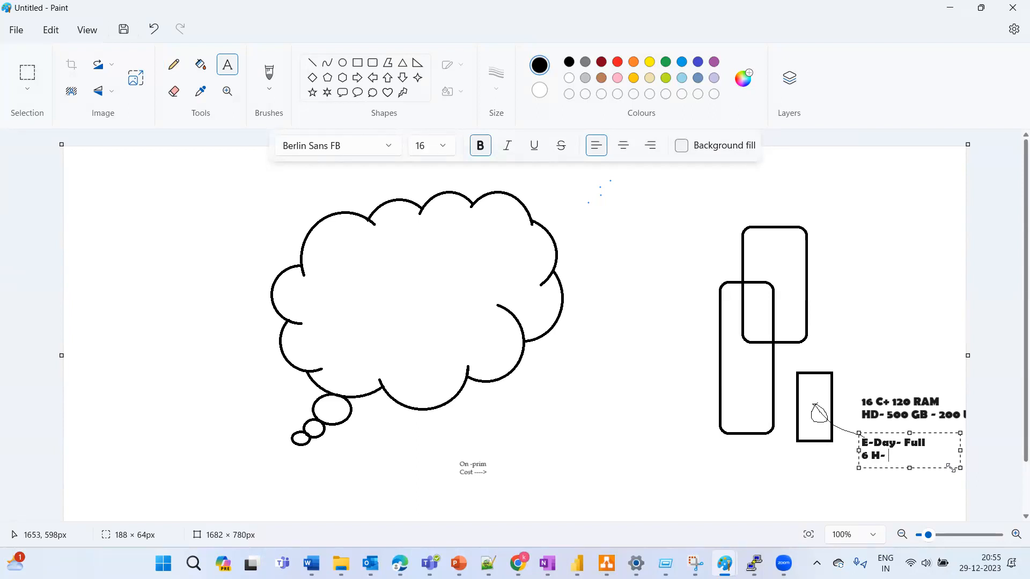
text(Diff)
key(Return)
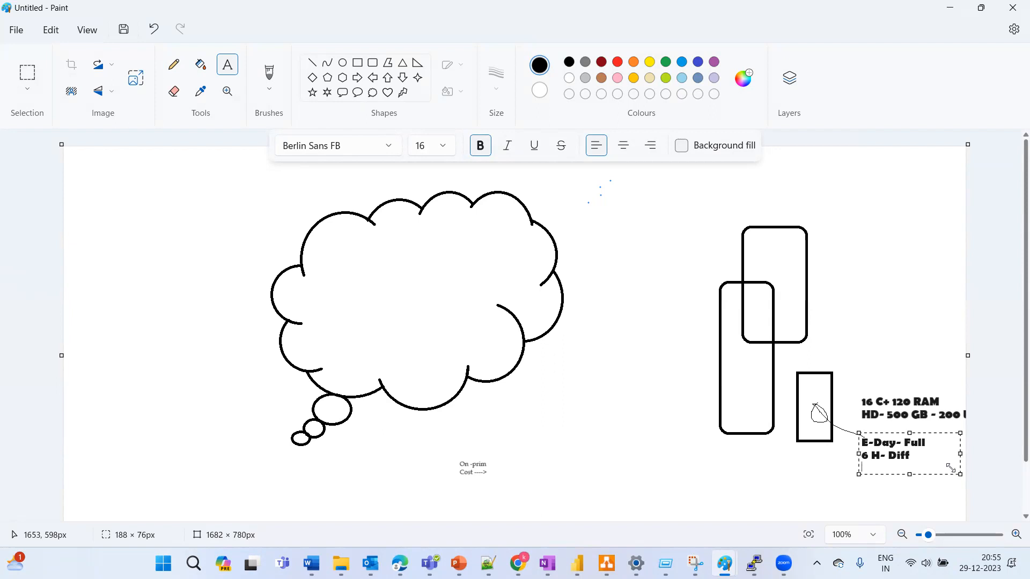
text(30 )
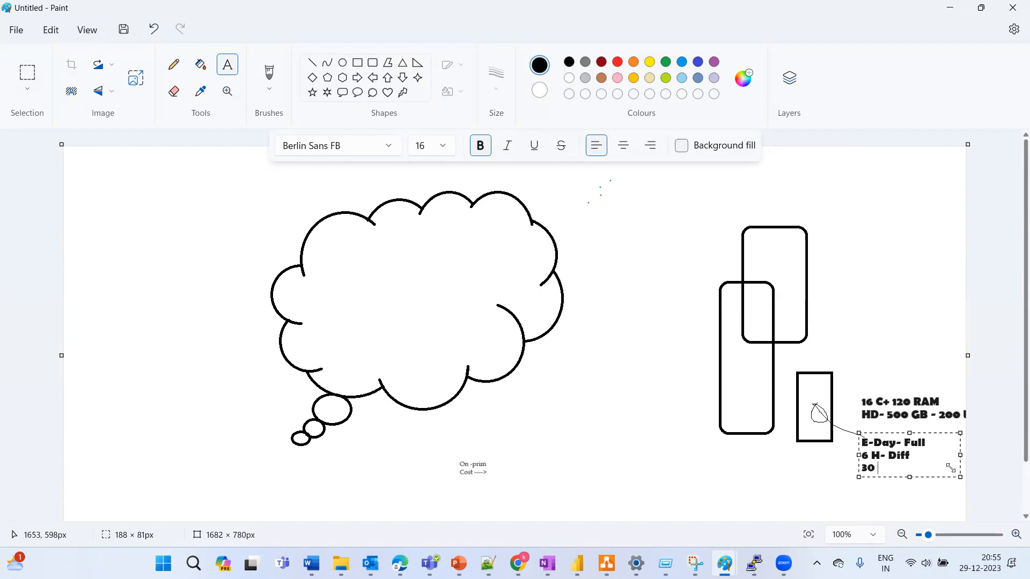
text(Mints - log)
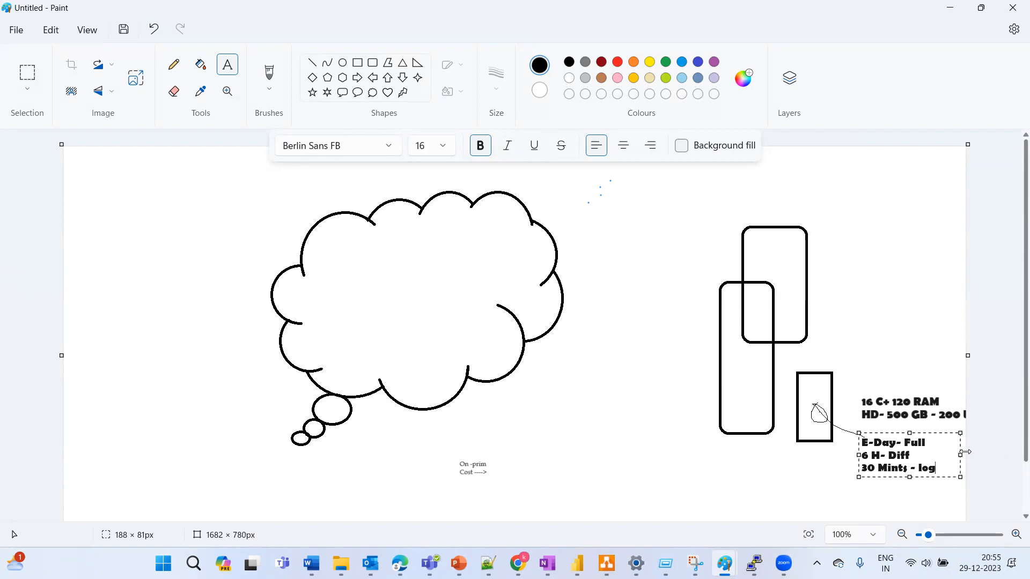
drag(961, 455, 978, 454)
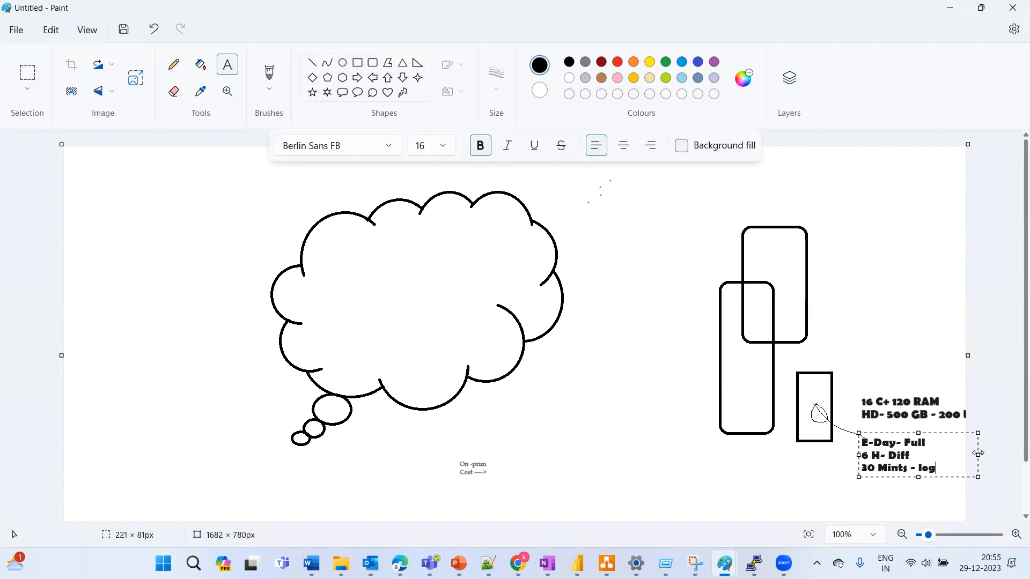
click(828, 456)
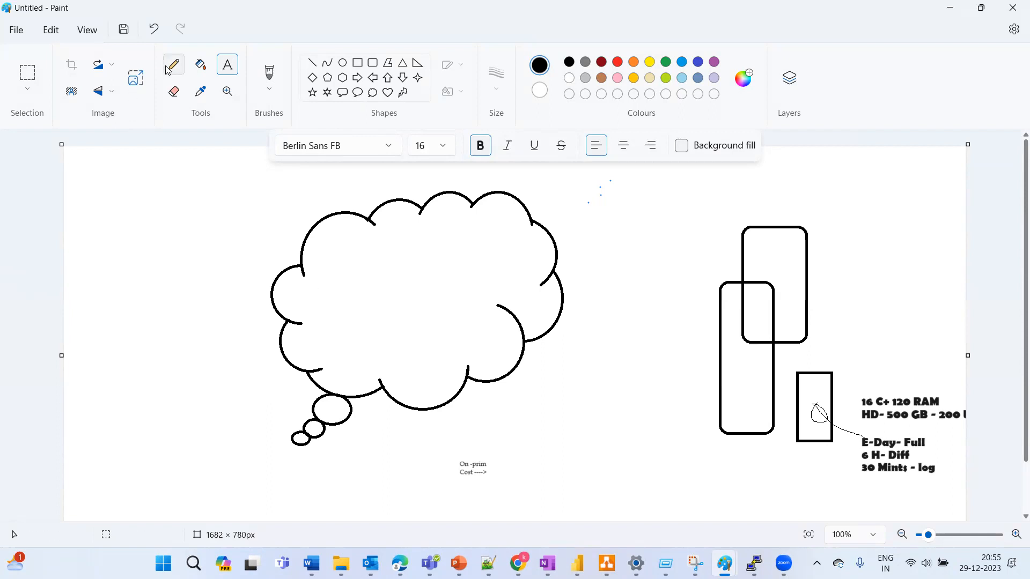
Draw a wide rectangle about 337 × 123 px below the rounded rectangles and give it a 1px outline
click(359, 66)
drag(649, 438, 831, 506)
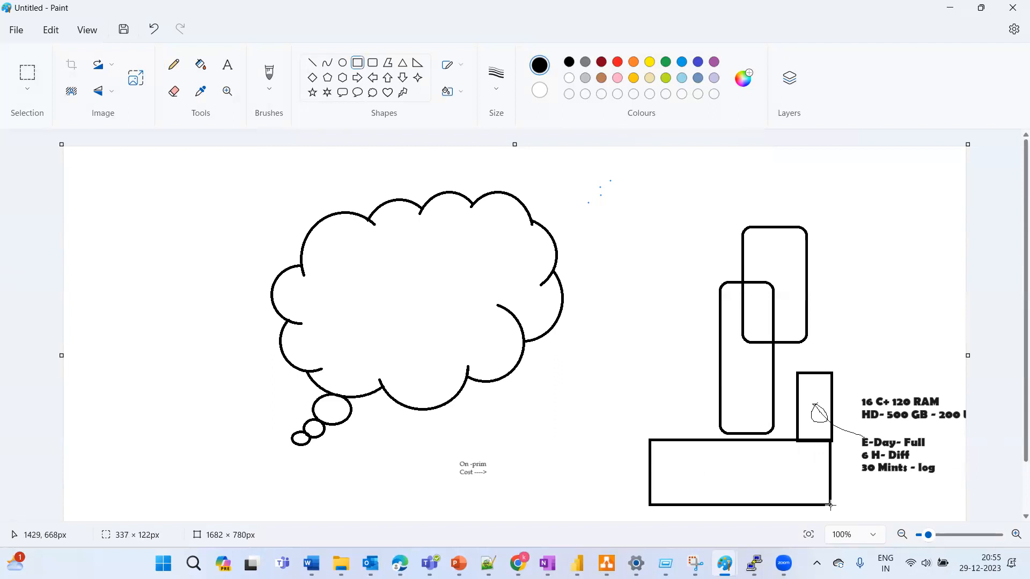
click(500, 91)
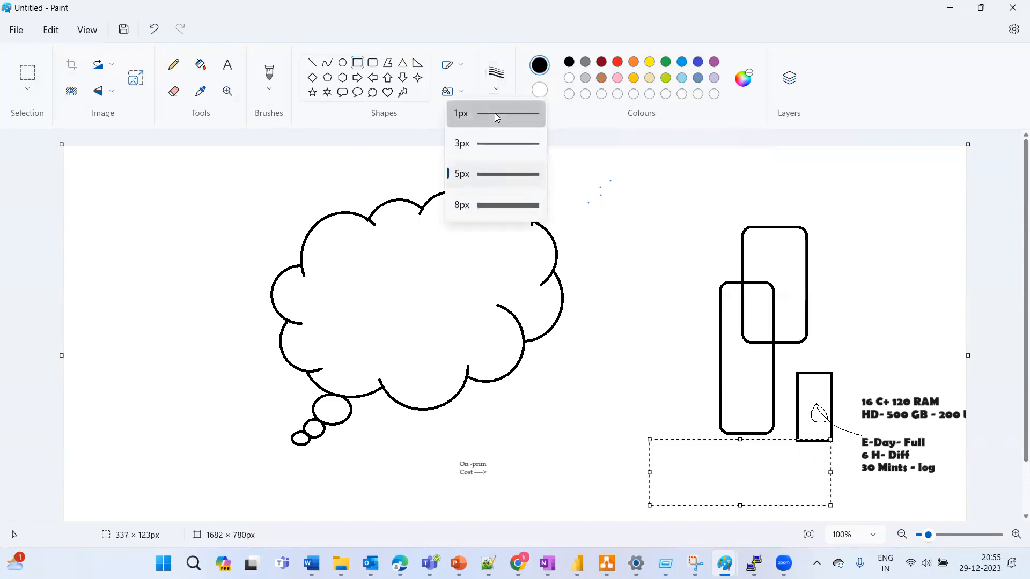
click(498, 113)
click(643, 336)
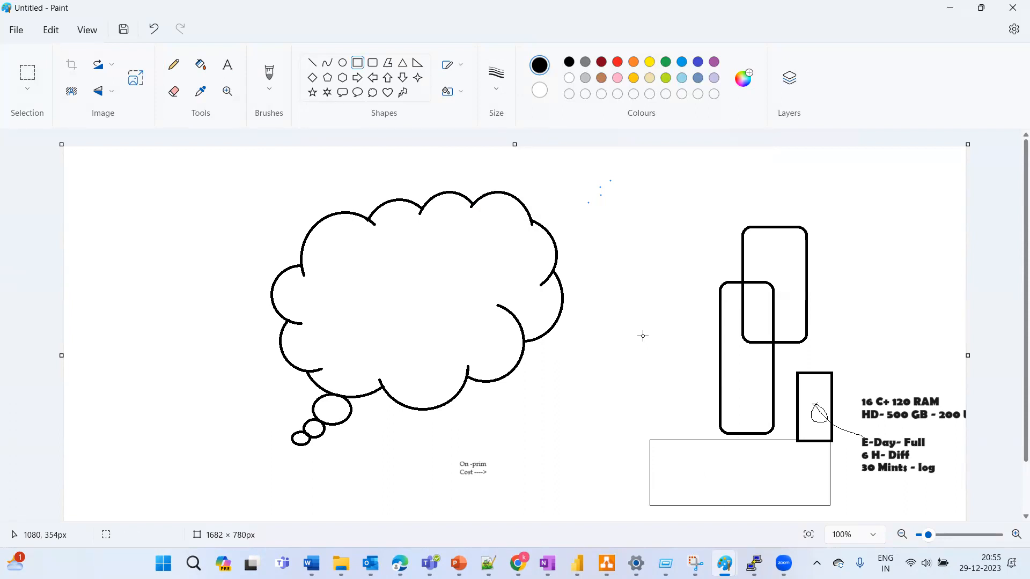
Add a text box about 318 × 102 px inside the wide thin-lined rectangle containing "500"
click(227, 64)
click(657, 455)
drag(654, 445, 825, 500)
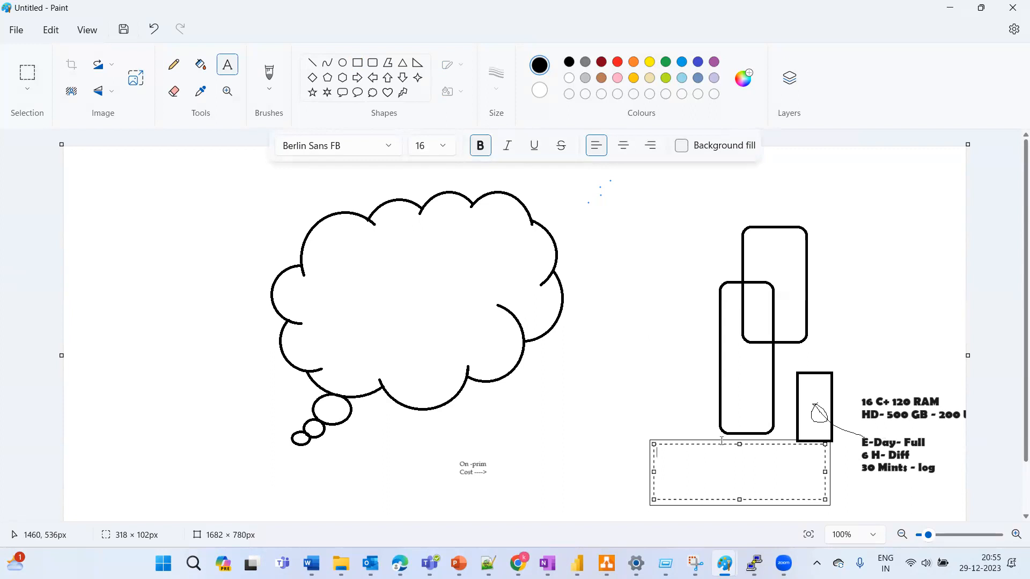
text(500)
Add a text box above the wide rectangle's left end containing "1 week", and toggle off the bold on that text
drag(638, 412, 671, 428)
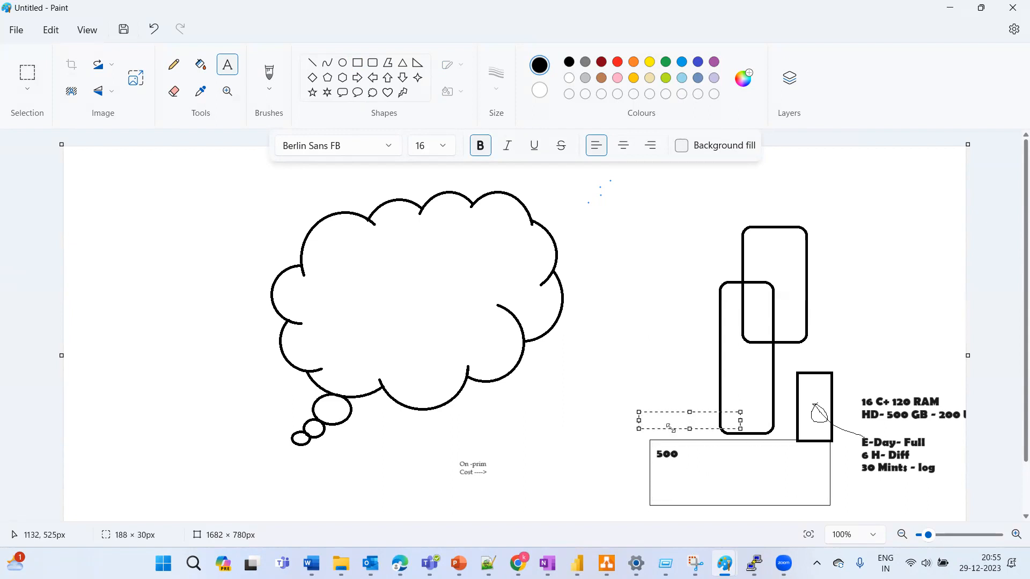
text(1 week)
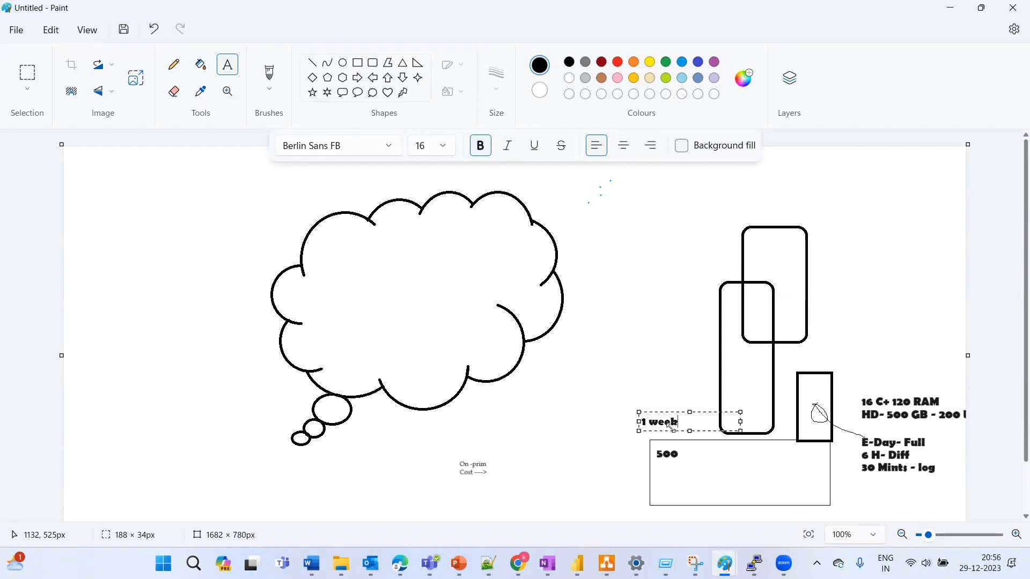
key(shift+Left)
key(shift+Left)
key(shift+Left)
key(shift+Left)
key(shift+Left)
key(shift+Left)
key(ctrl+b)
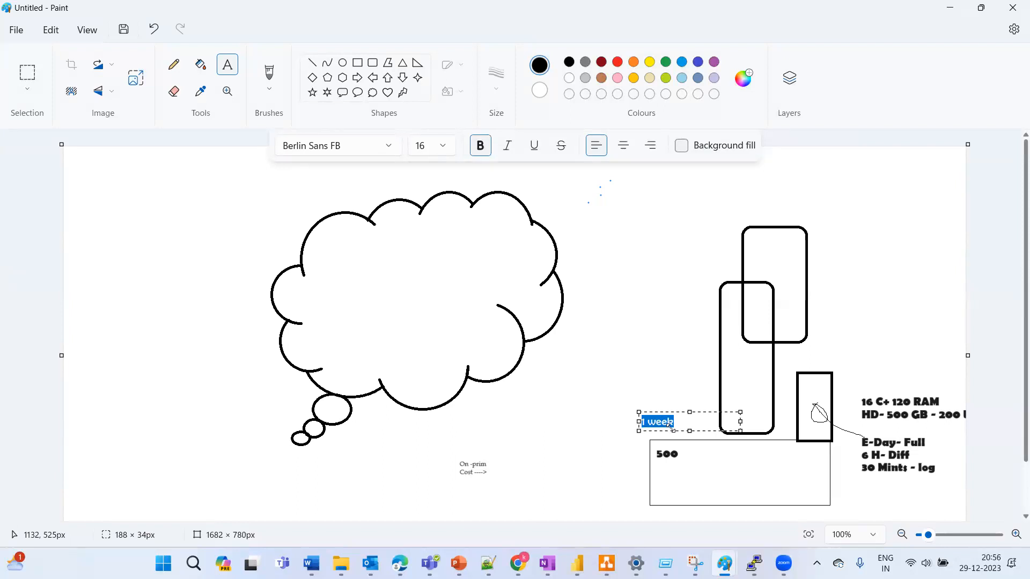